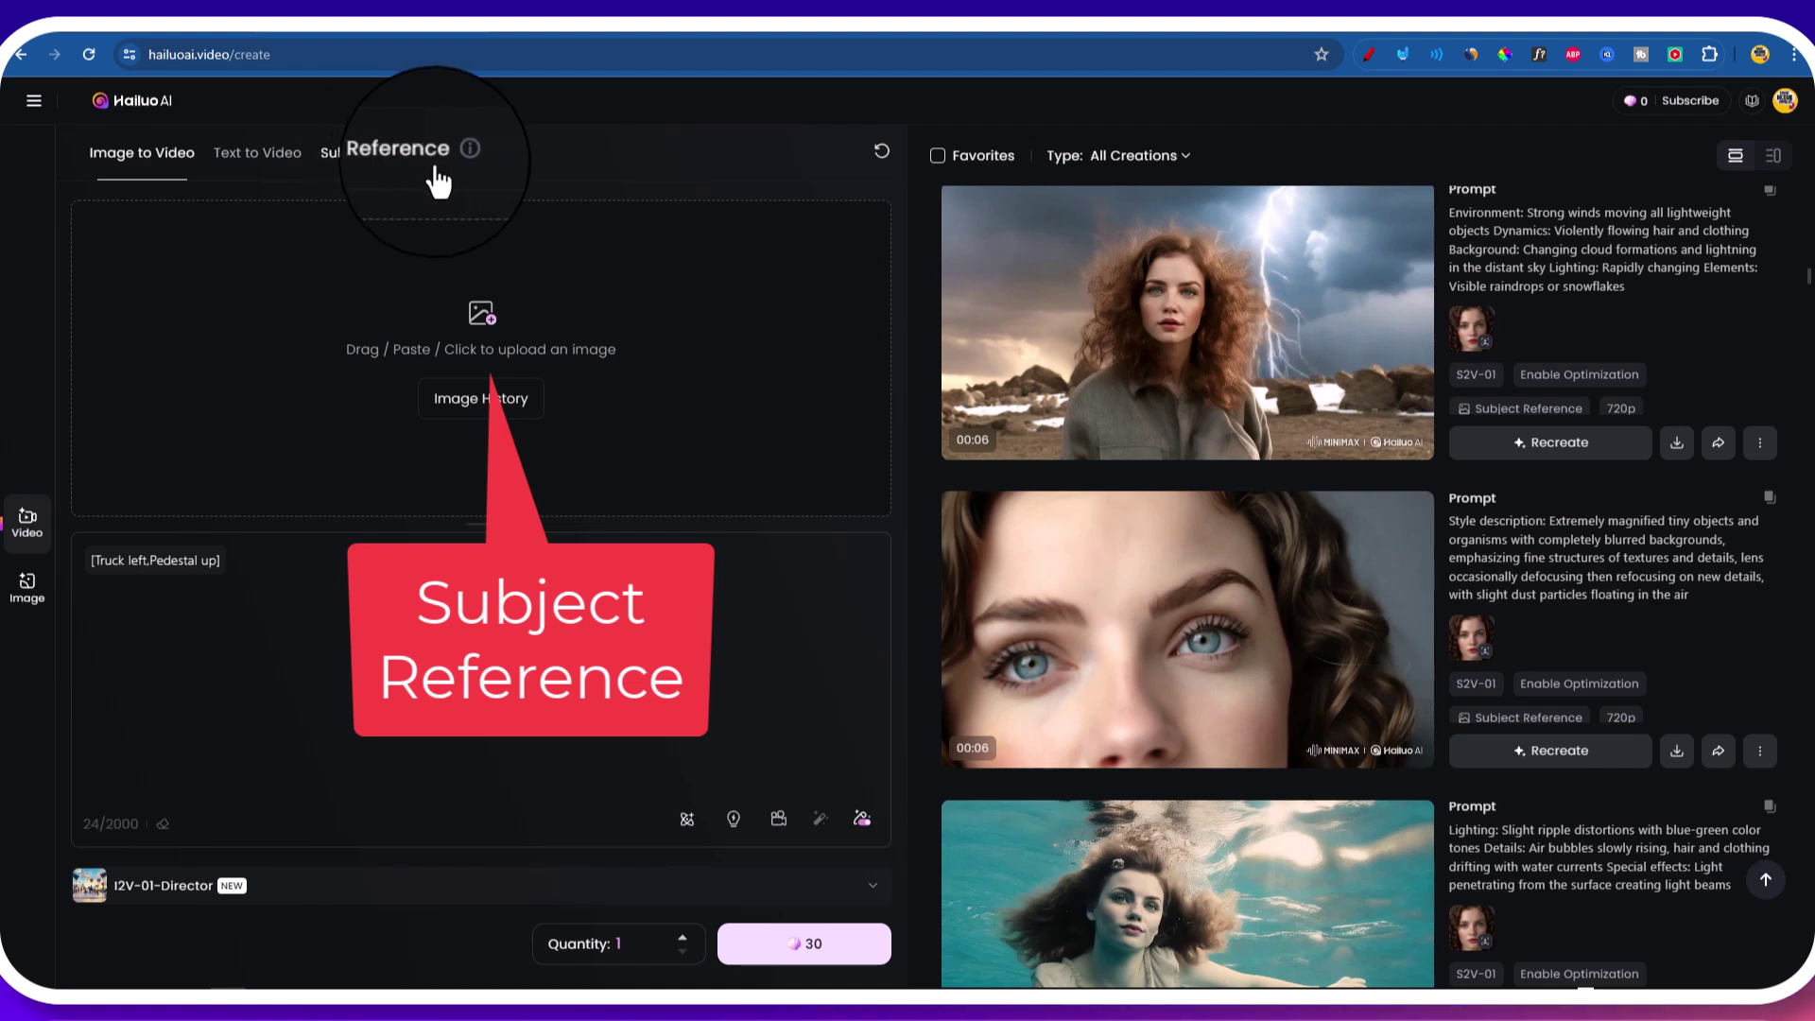
- Open the snowy cowboy and husky video from the Explore feed to review its prompt, and return to the feed
mouse_move(458, 156)
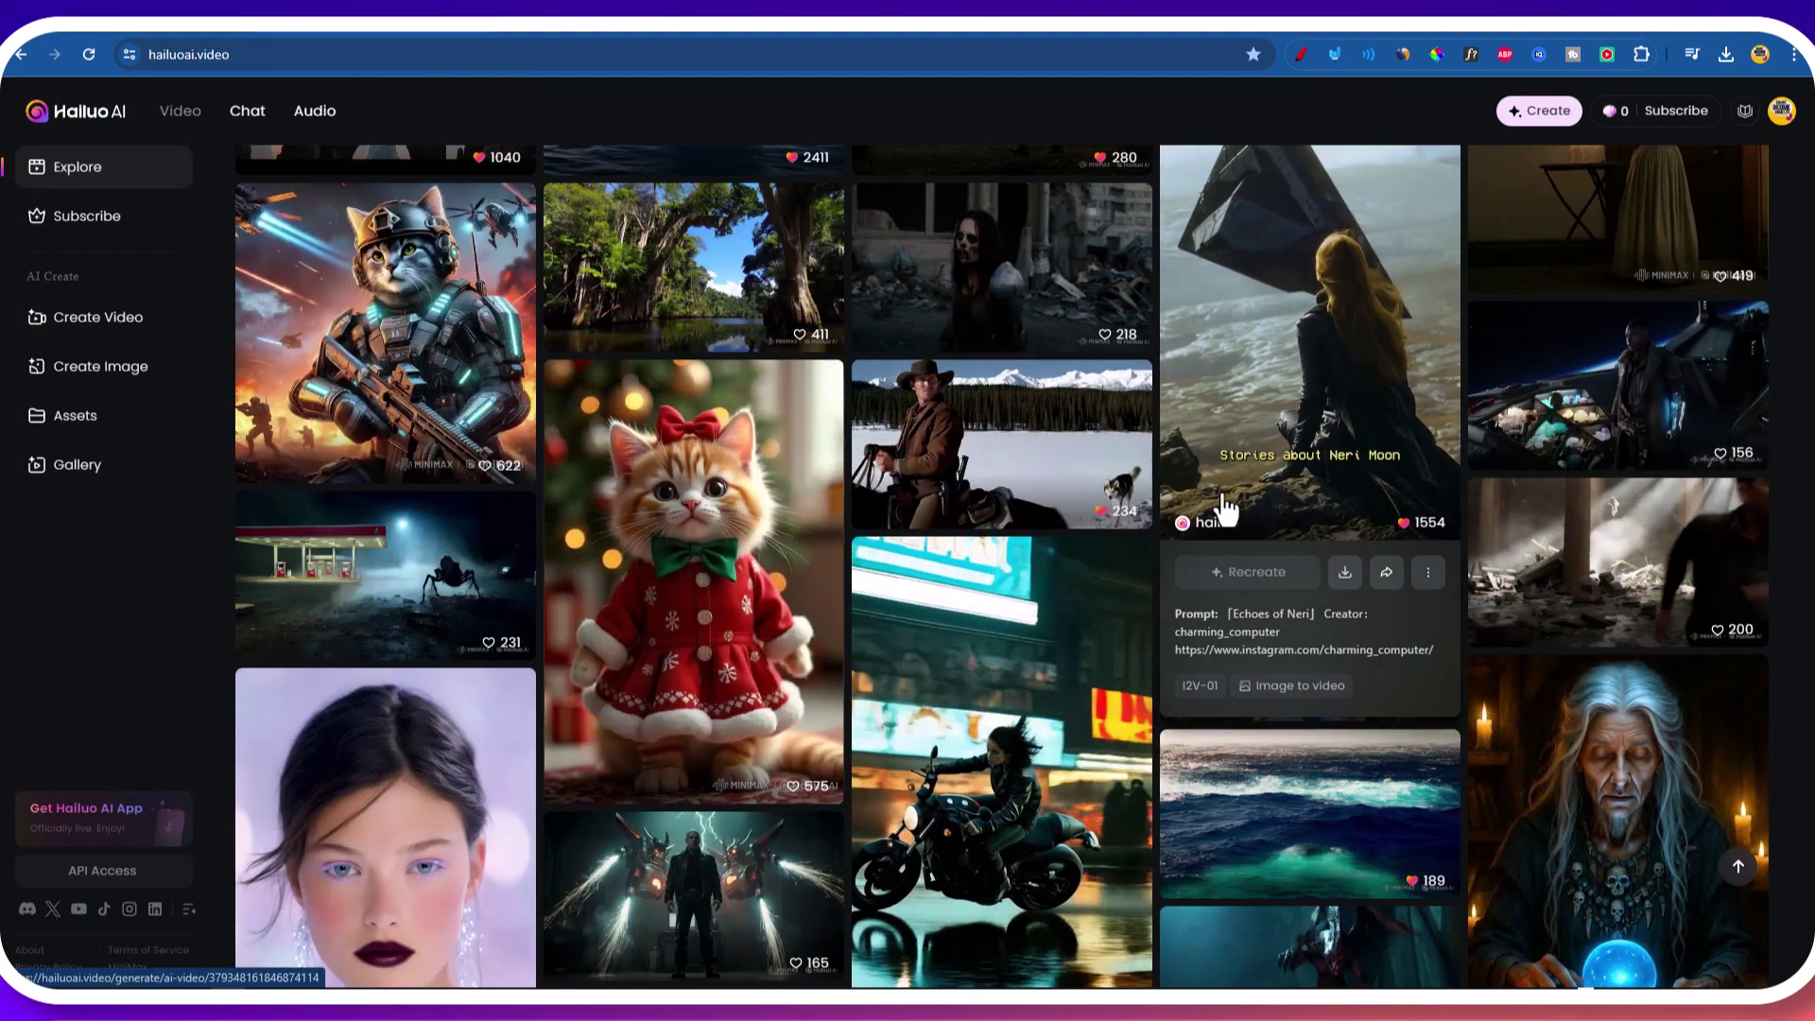
mouse_move(931, 463)
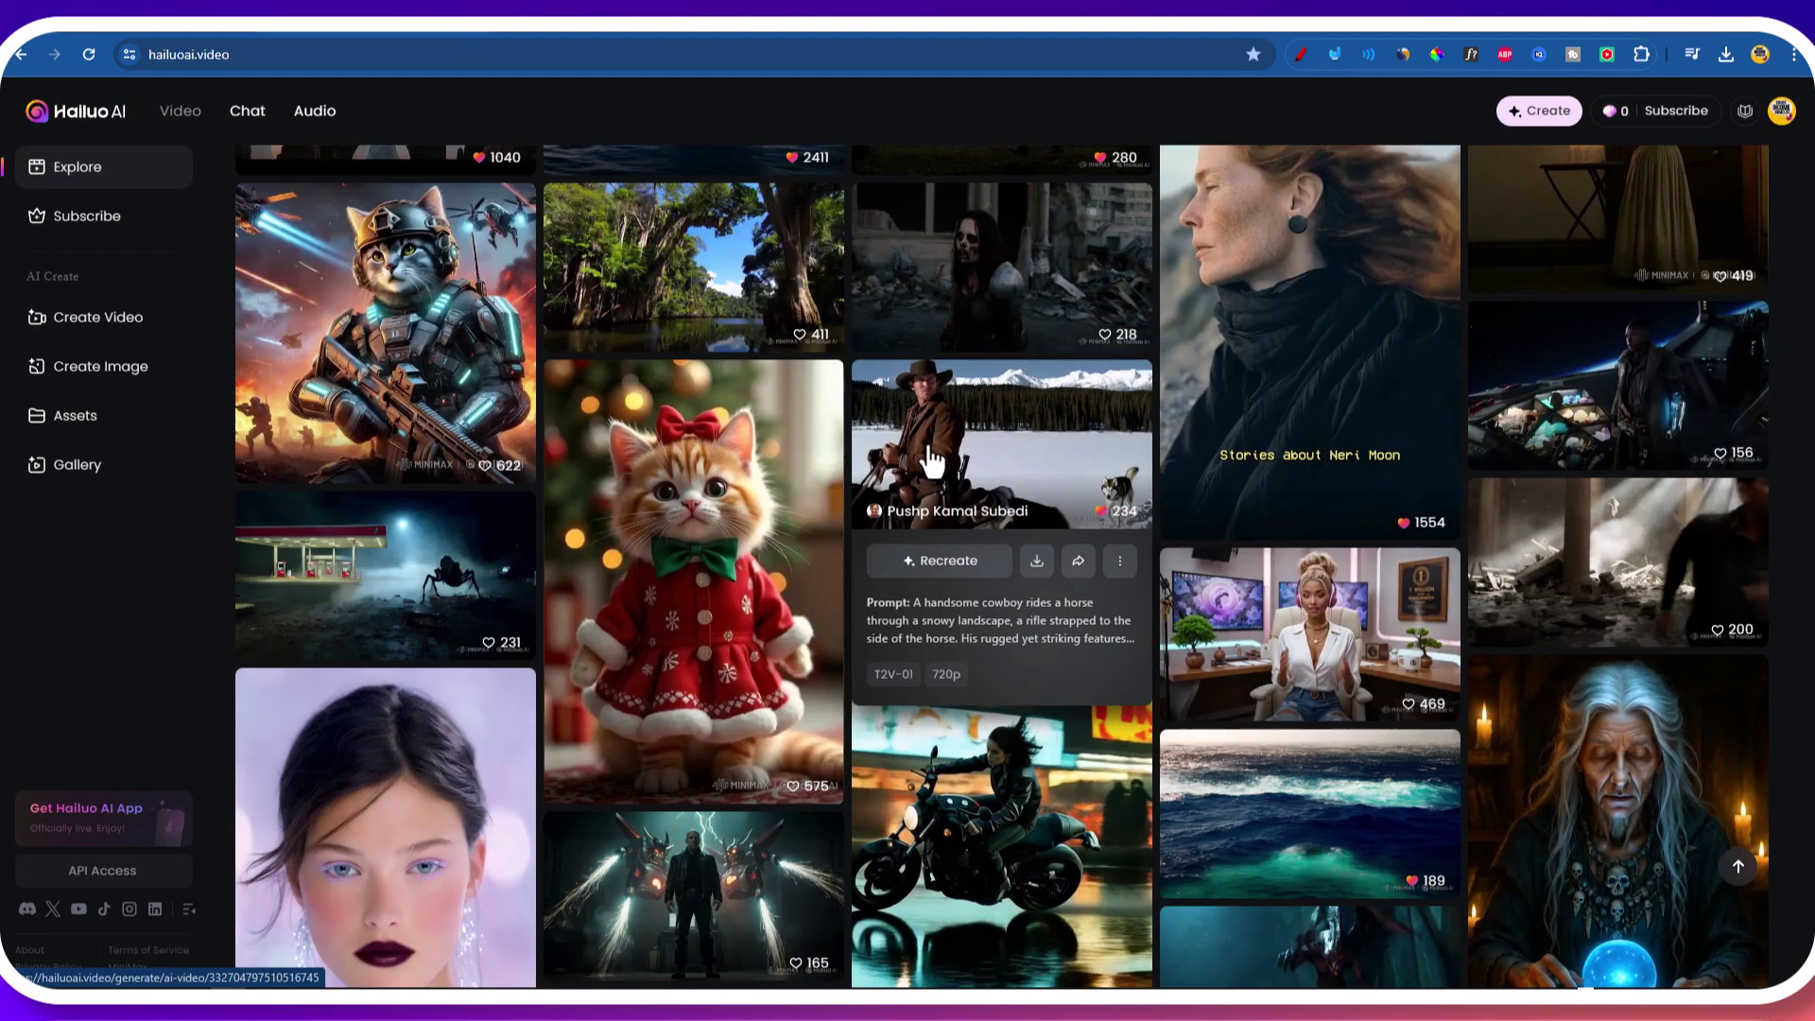
left_click(964, 490)
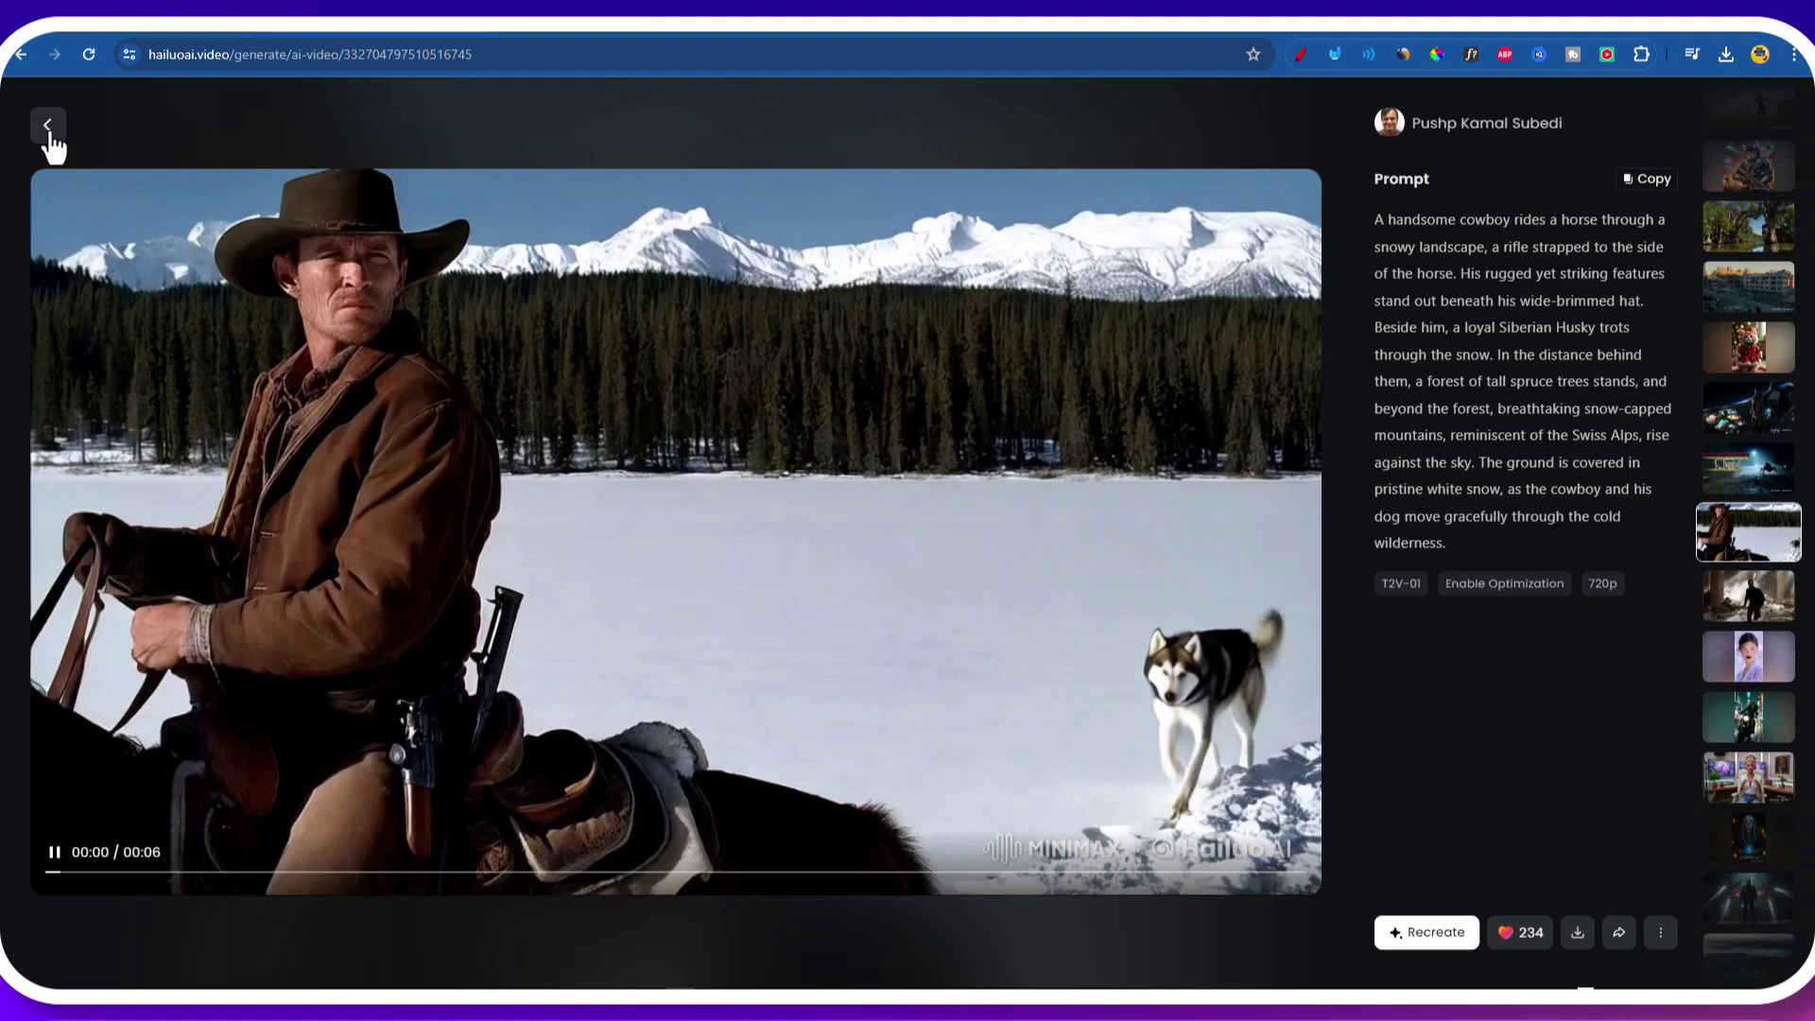
left_click(47, 125)
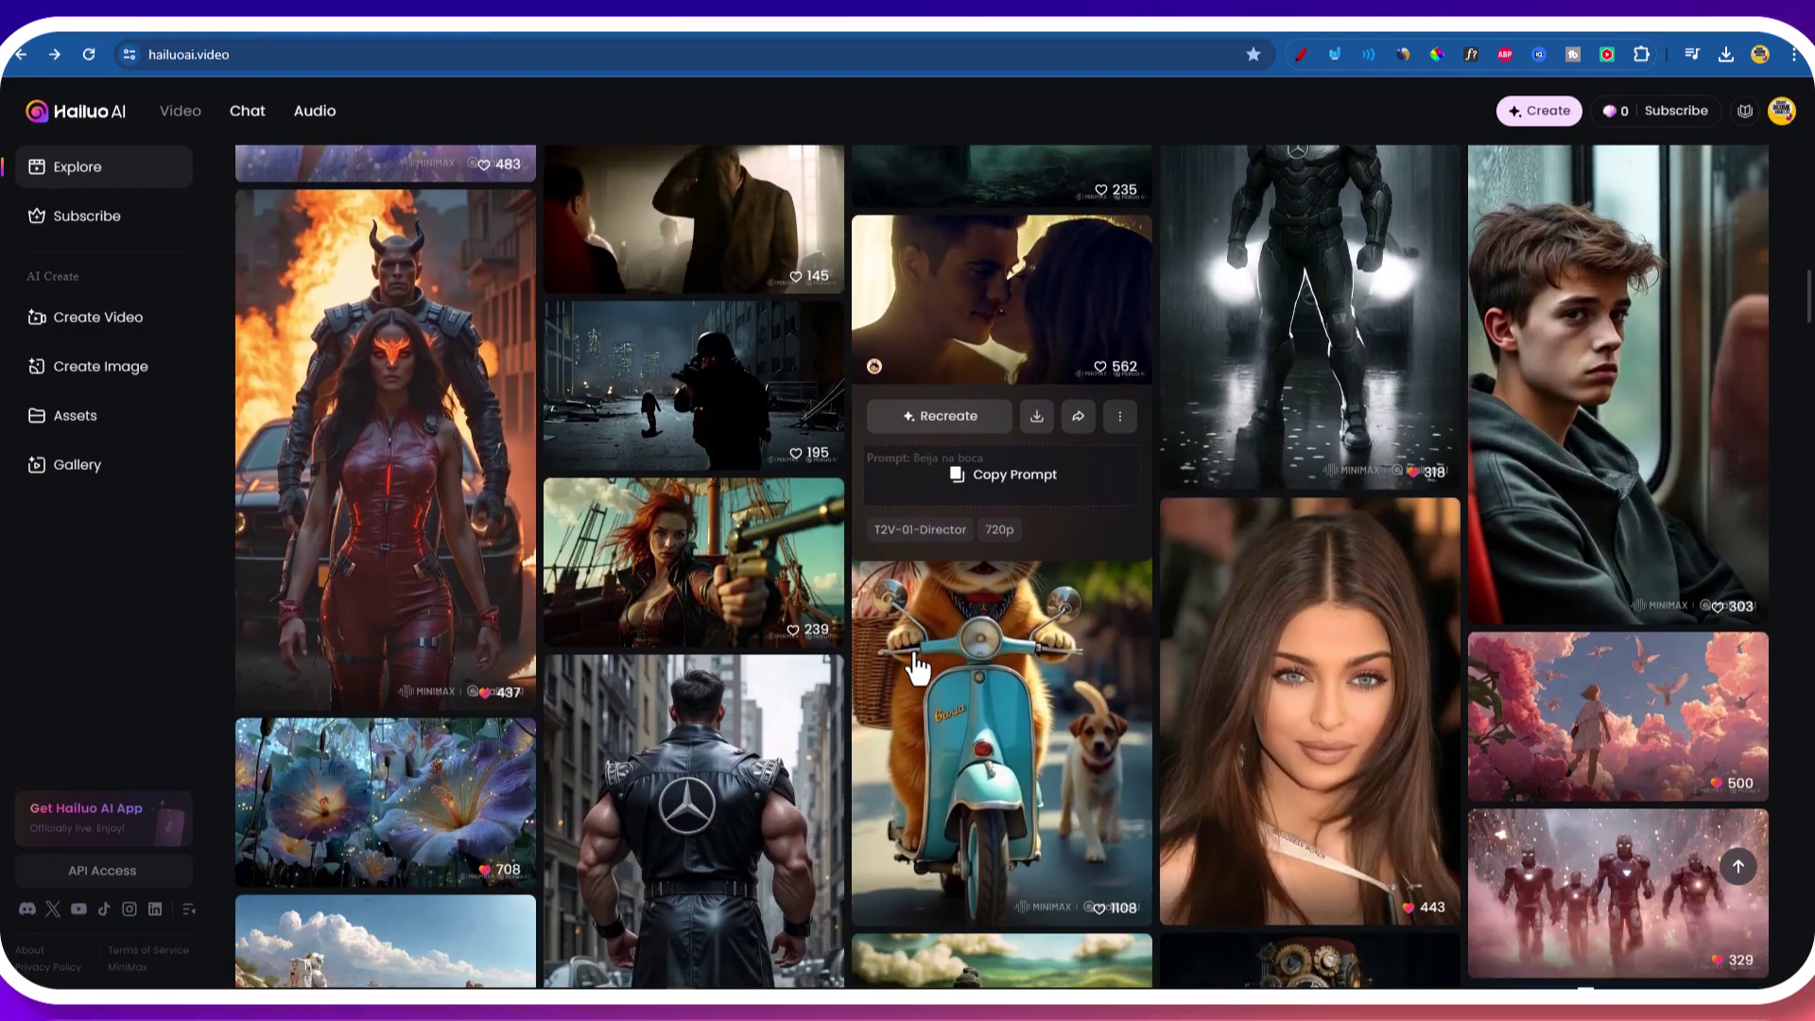
- Browse further through the community videos in the Explore feed and open the tiger chef clip
scroll(917, 662, "down", 3)
scroll(917, 668, "down", 7)
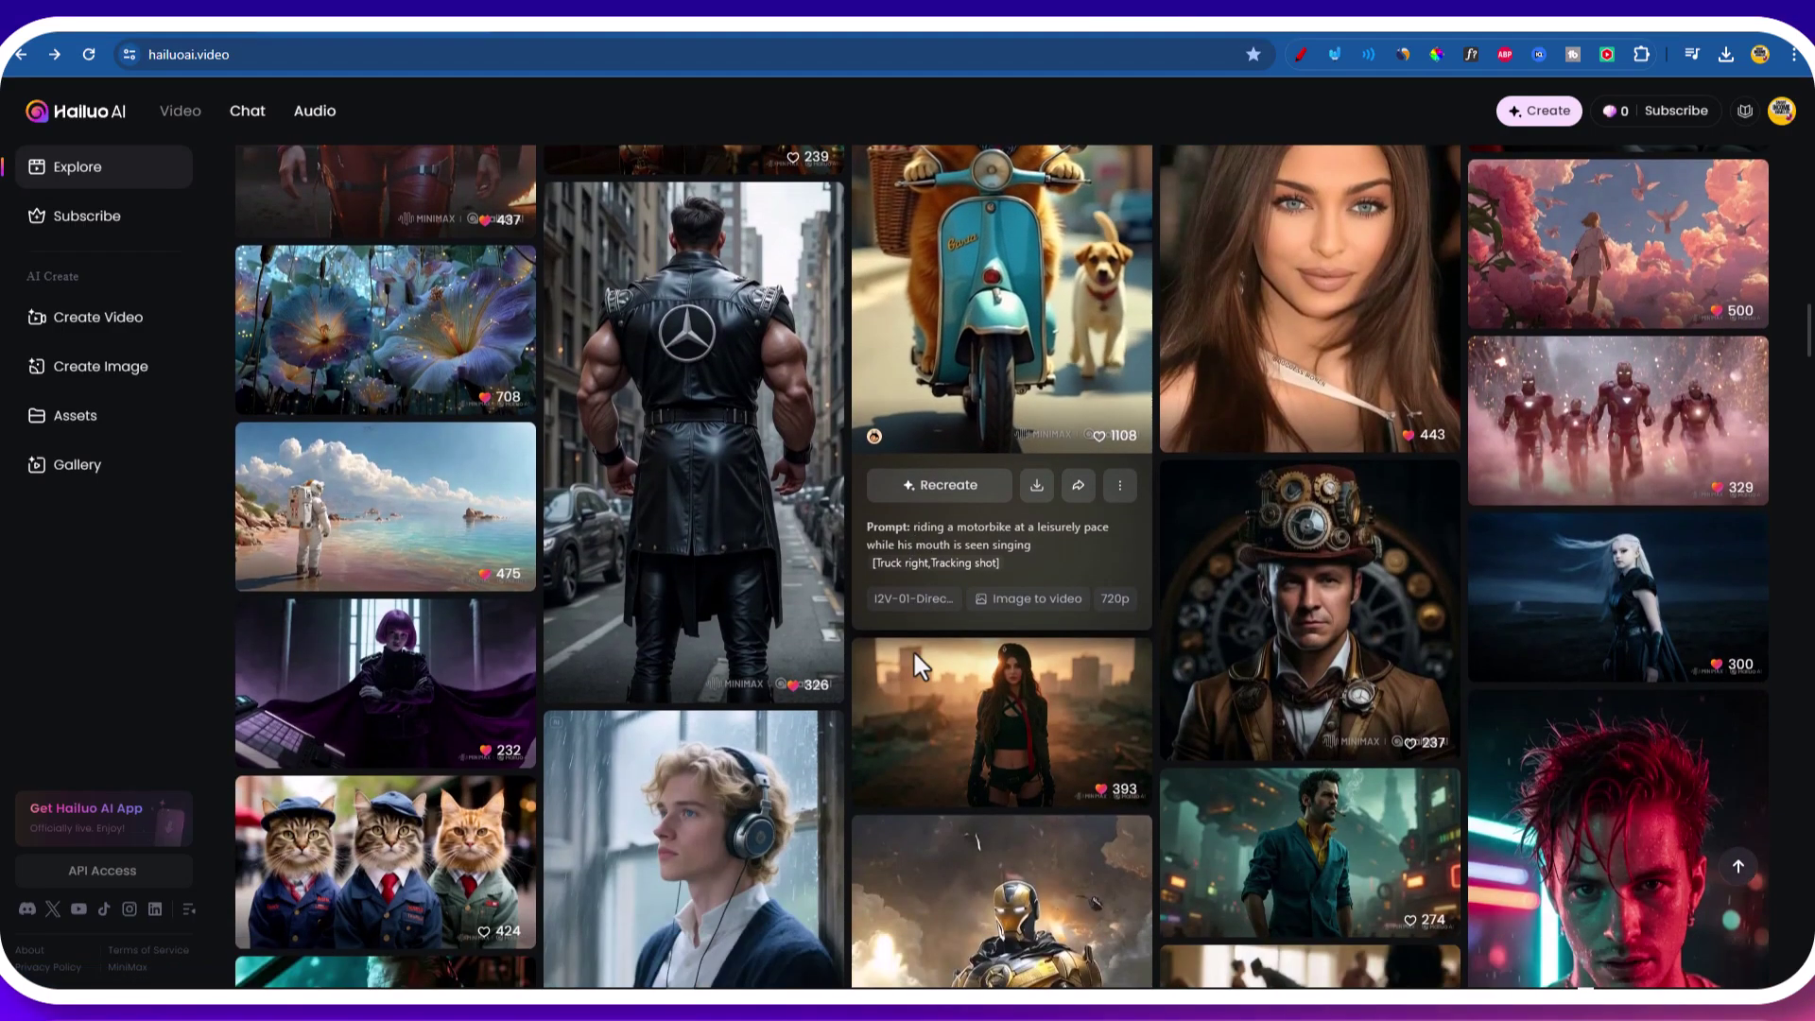
scroll(917, 671, "down", 7)
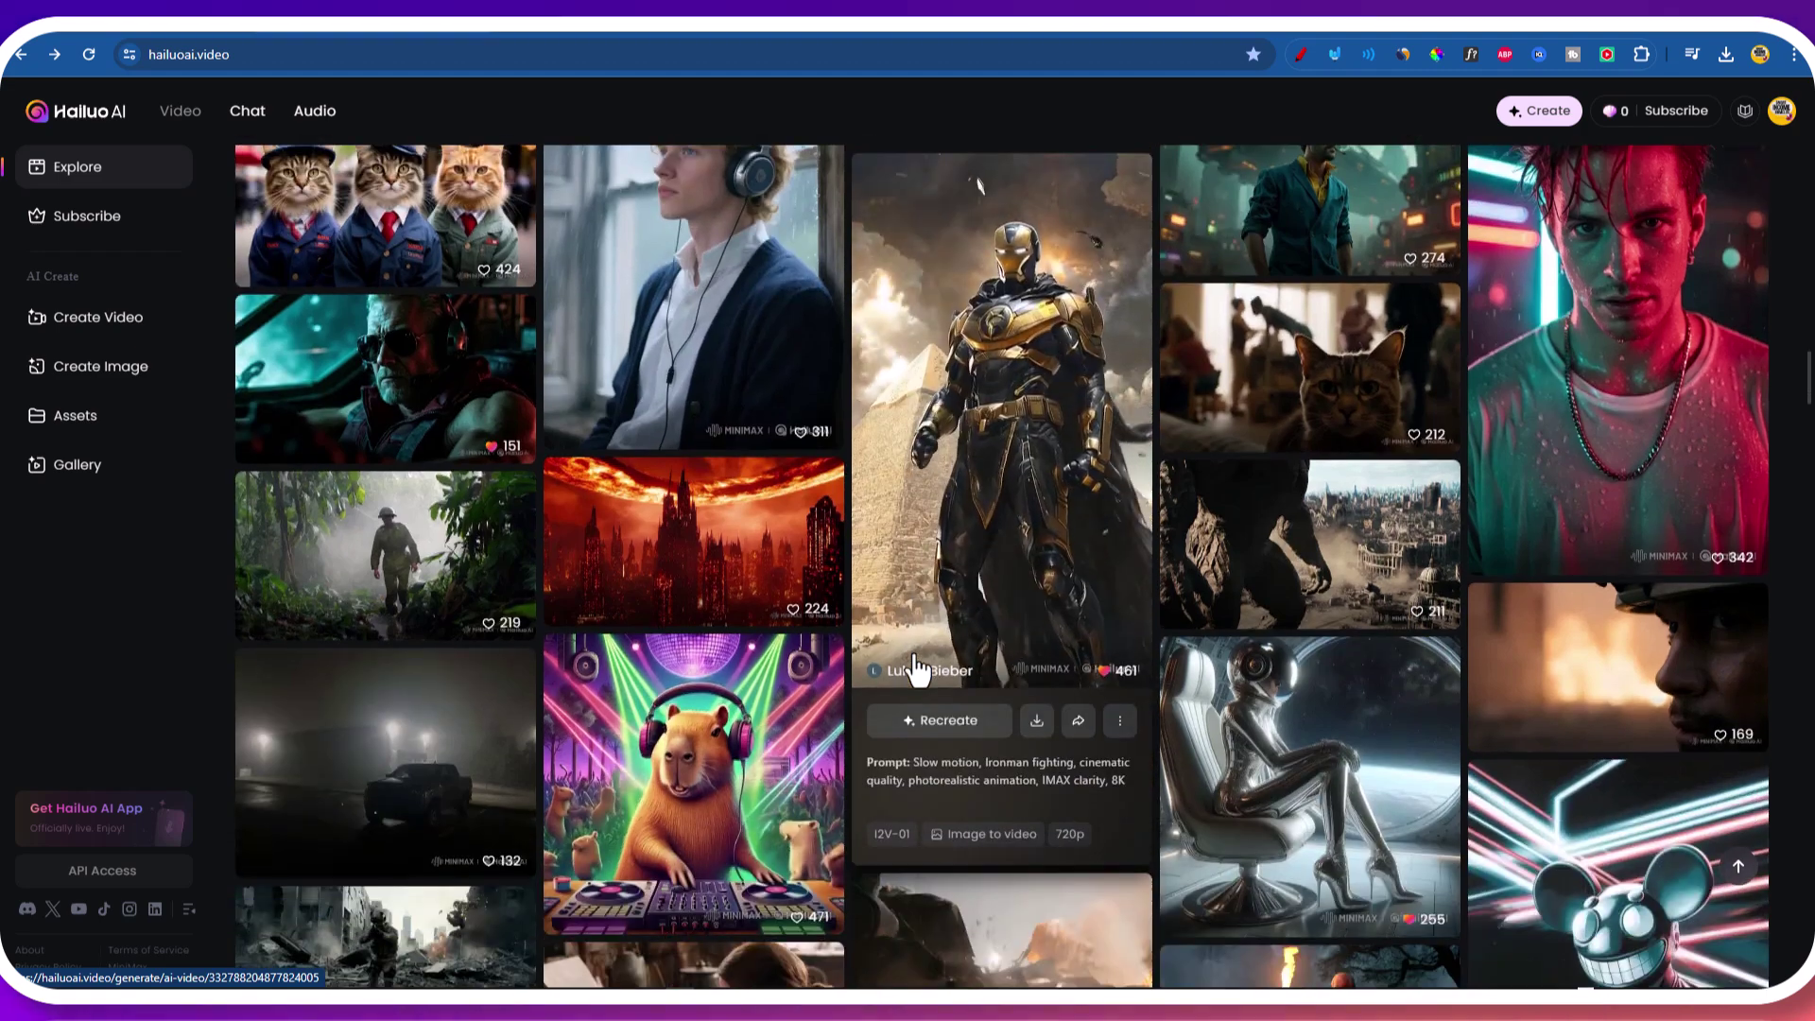
scroll(917, 669, "down", 2)
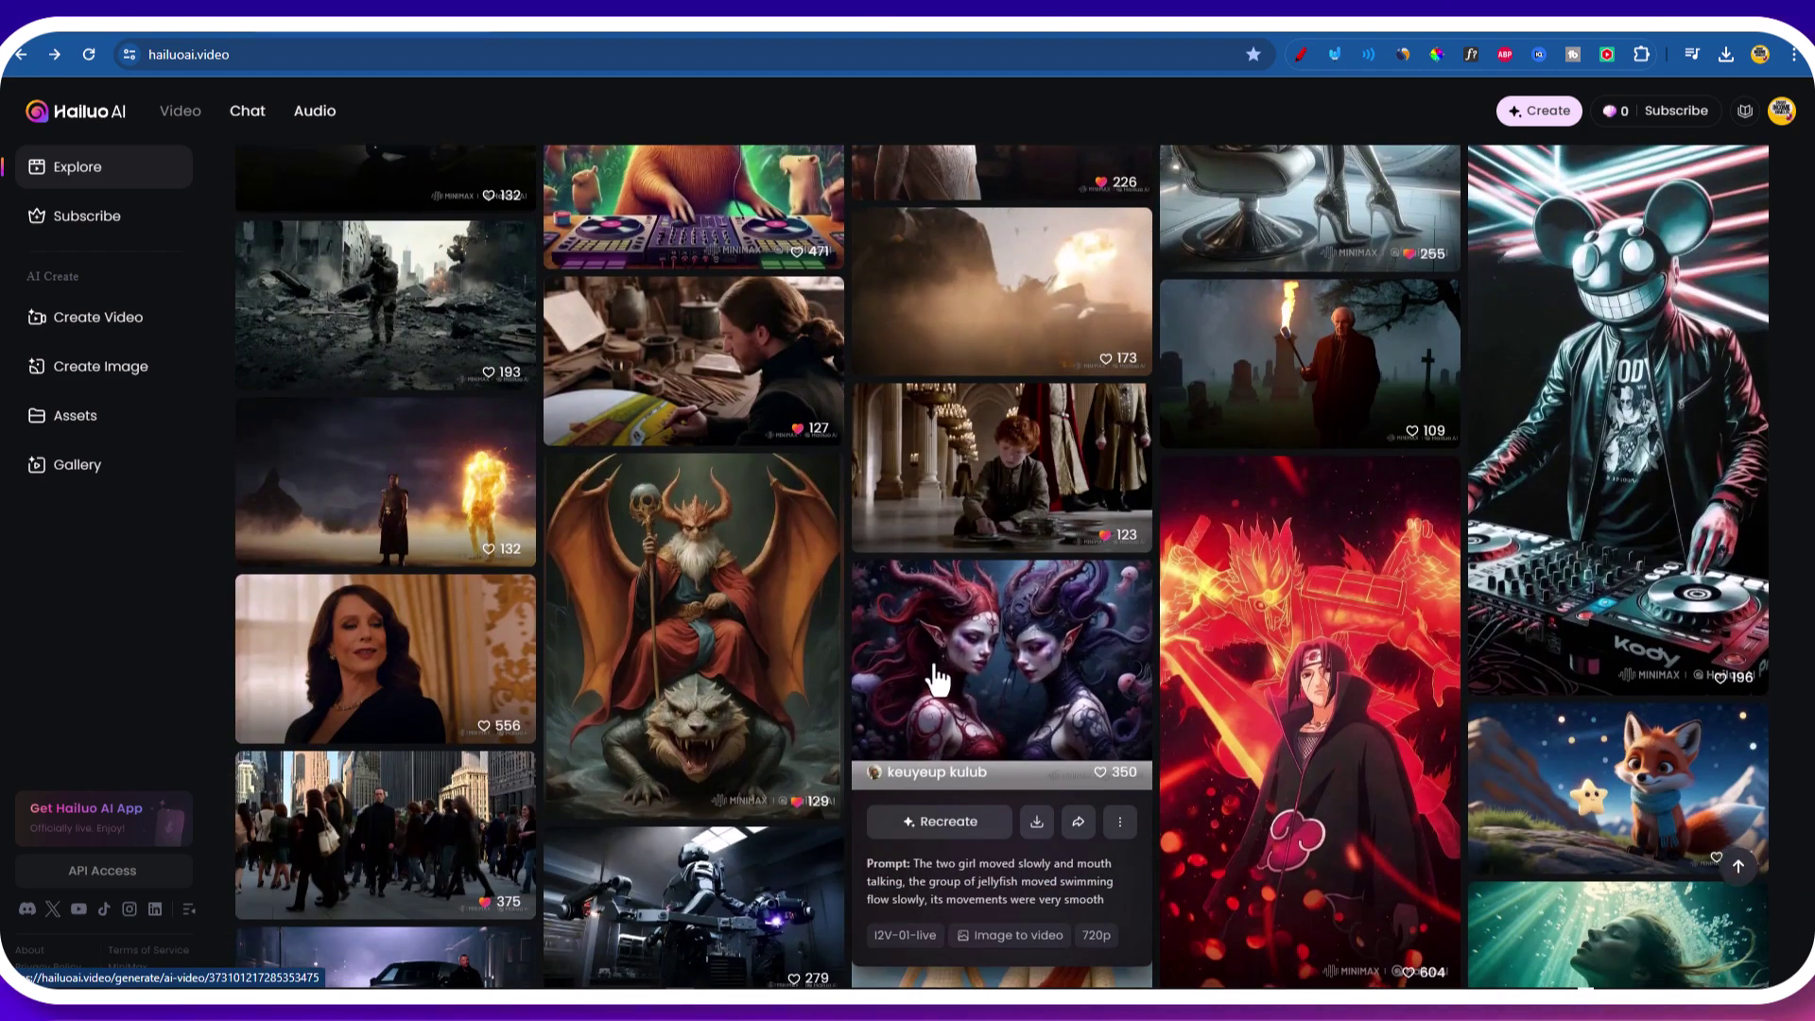
scroll(935, 676, "down", 9)
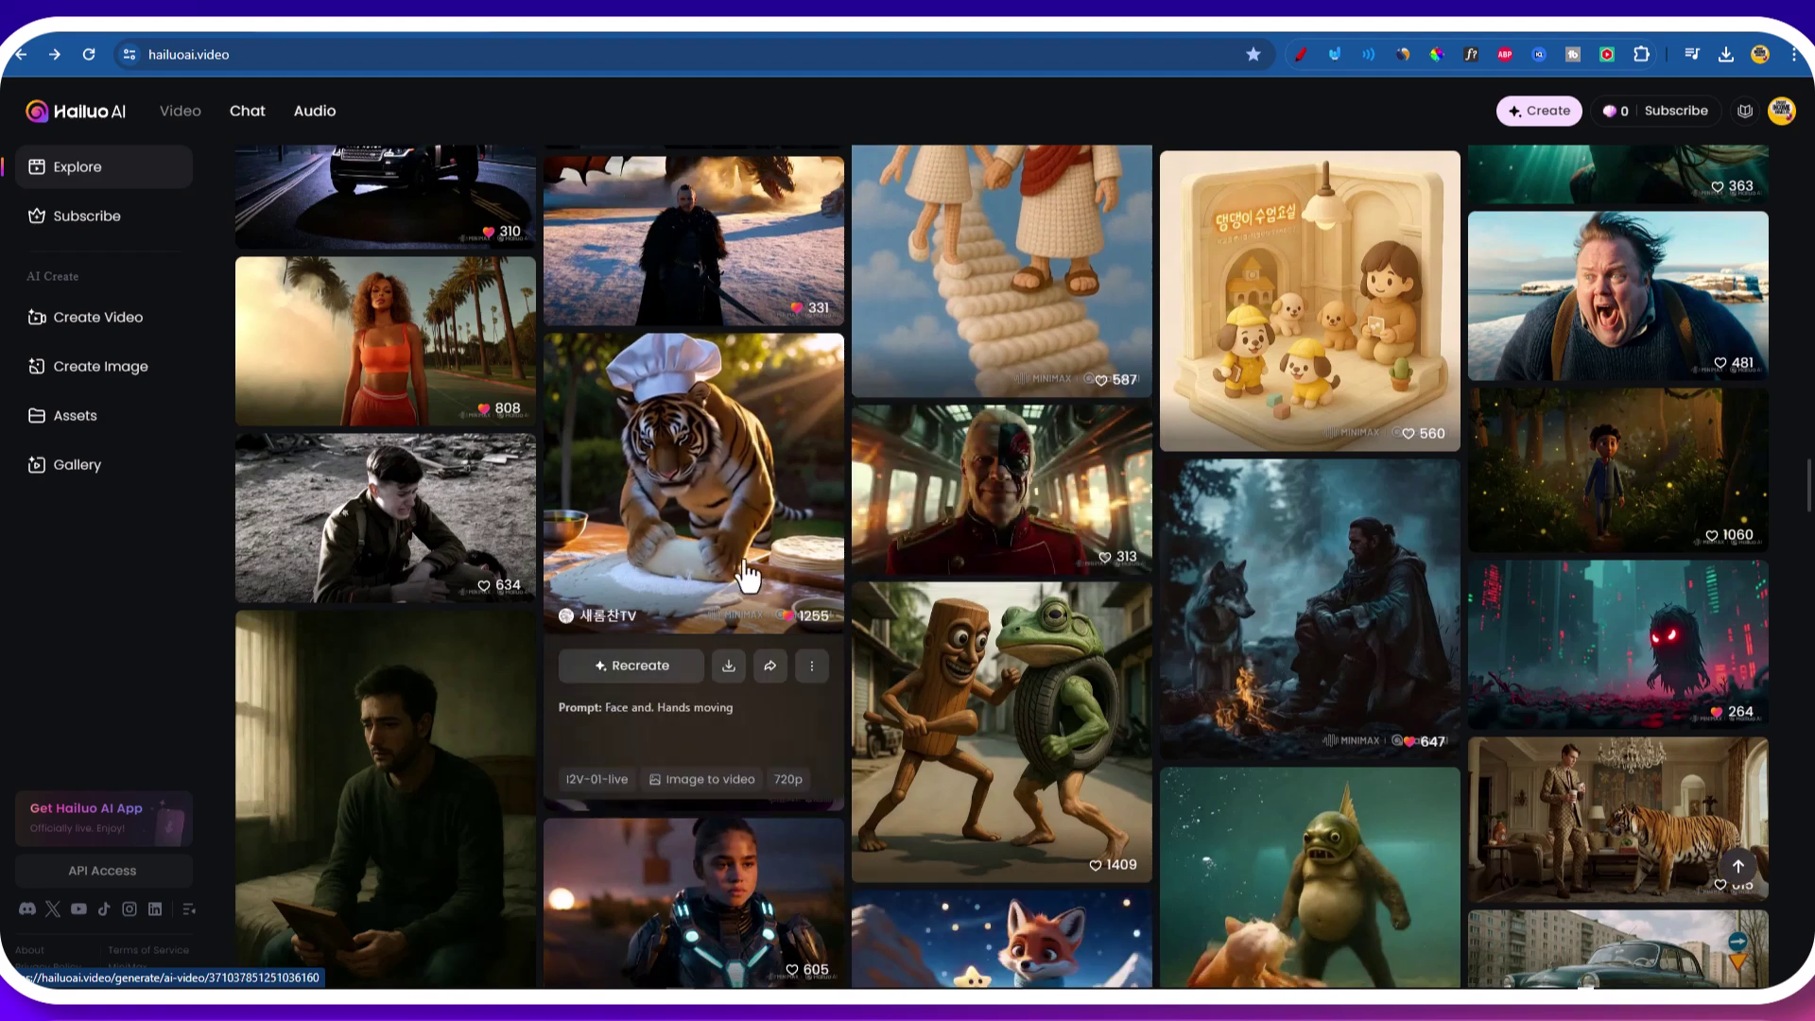
left_click(747, 573)
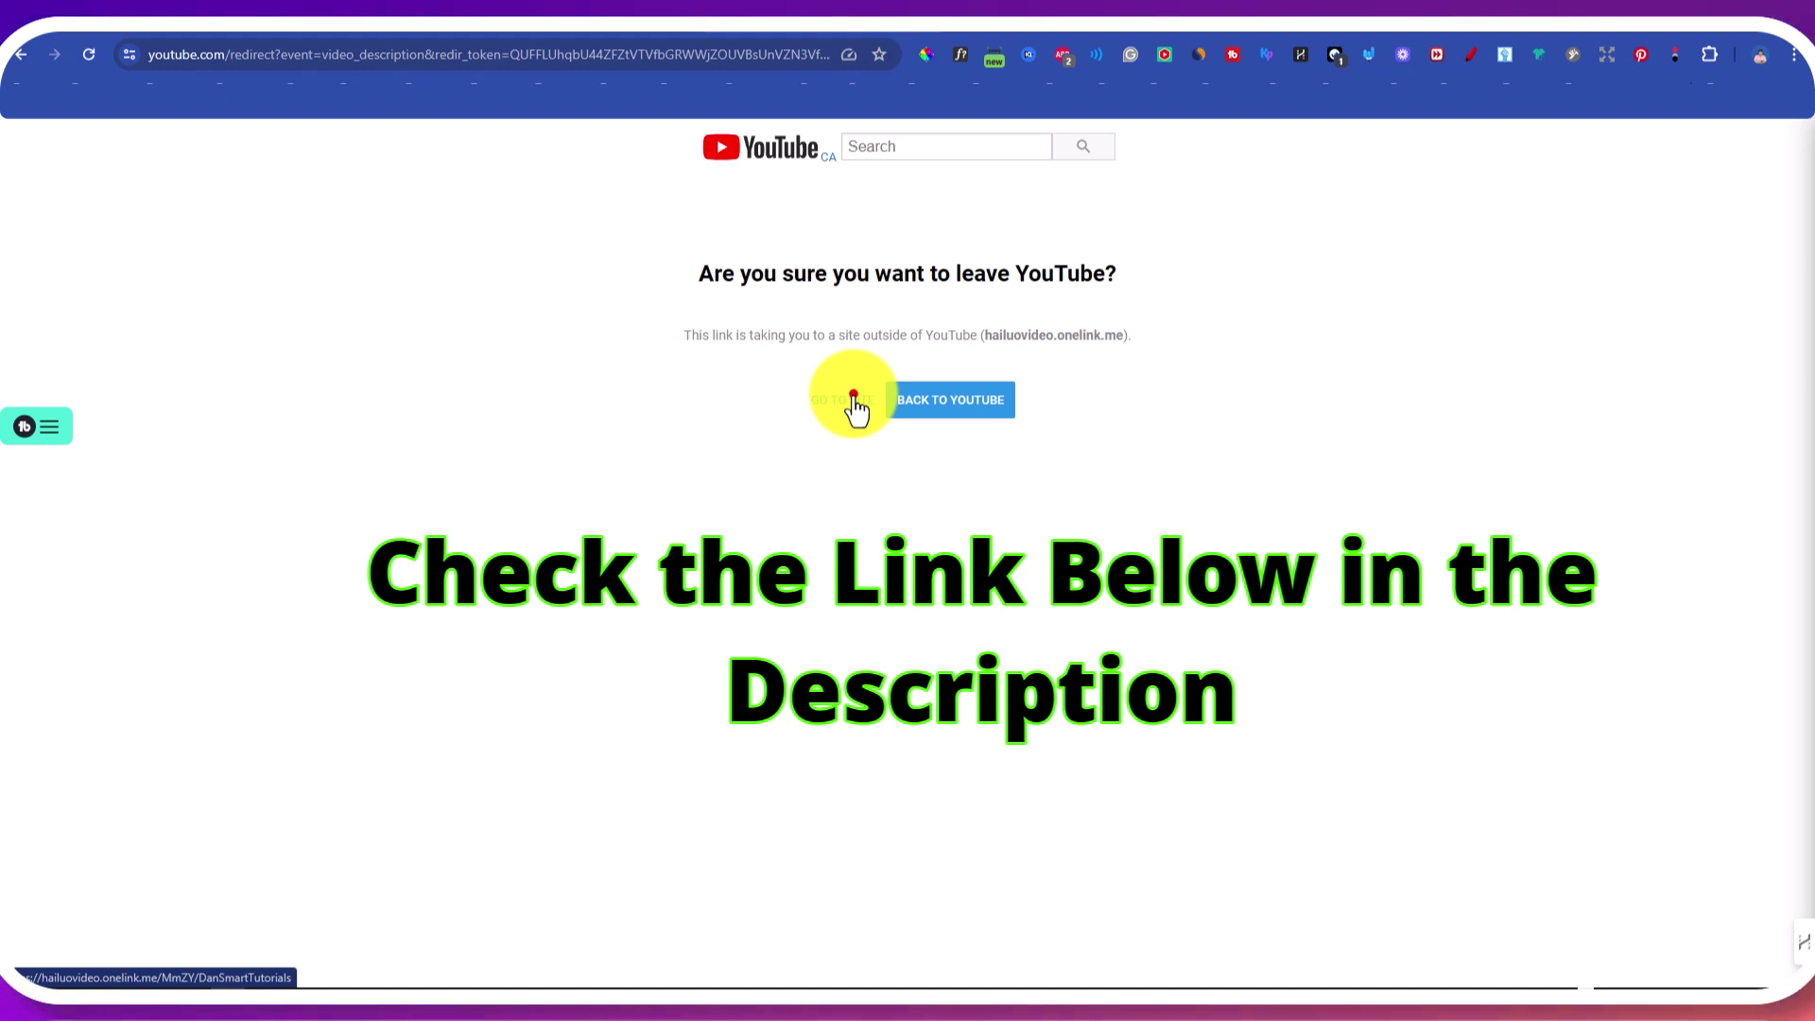
- Continue from the YouTube redirect to the Hailuo AI site, sign in with the Google account and dismiss the updates notice
left_click(851, 400)
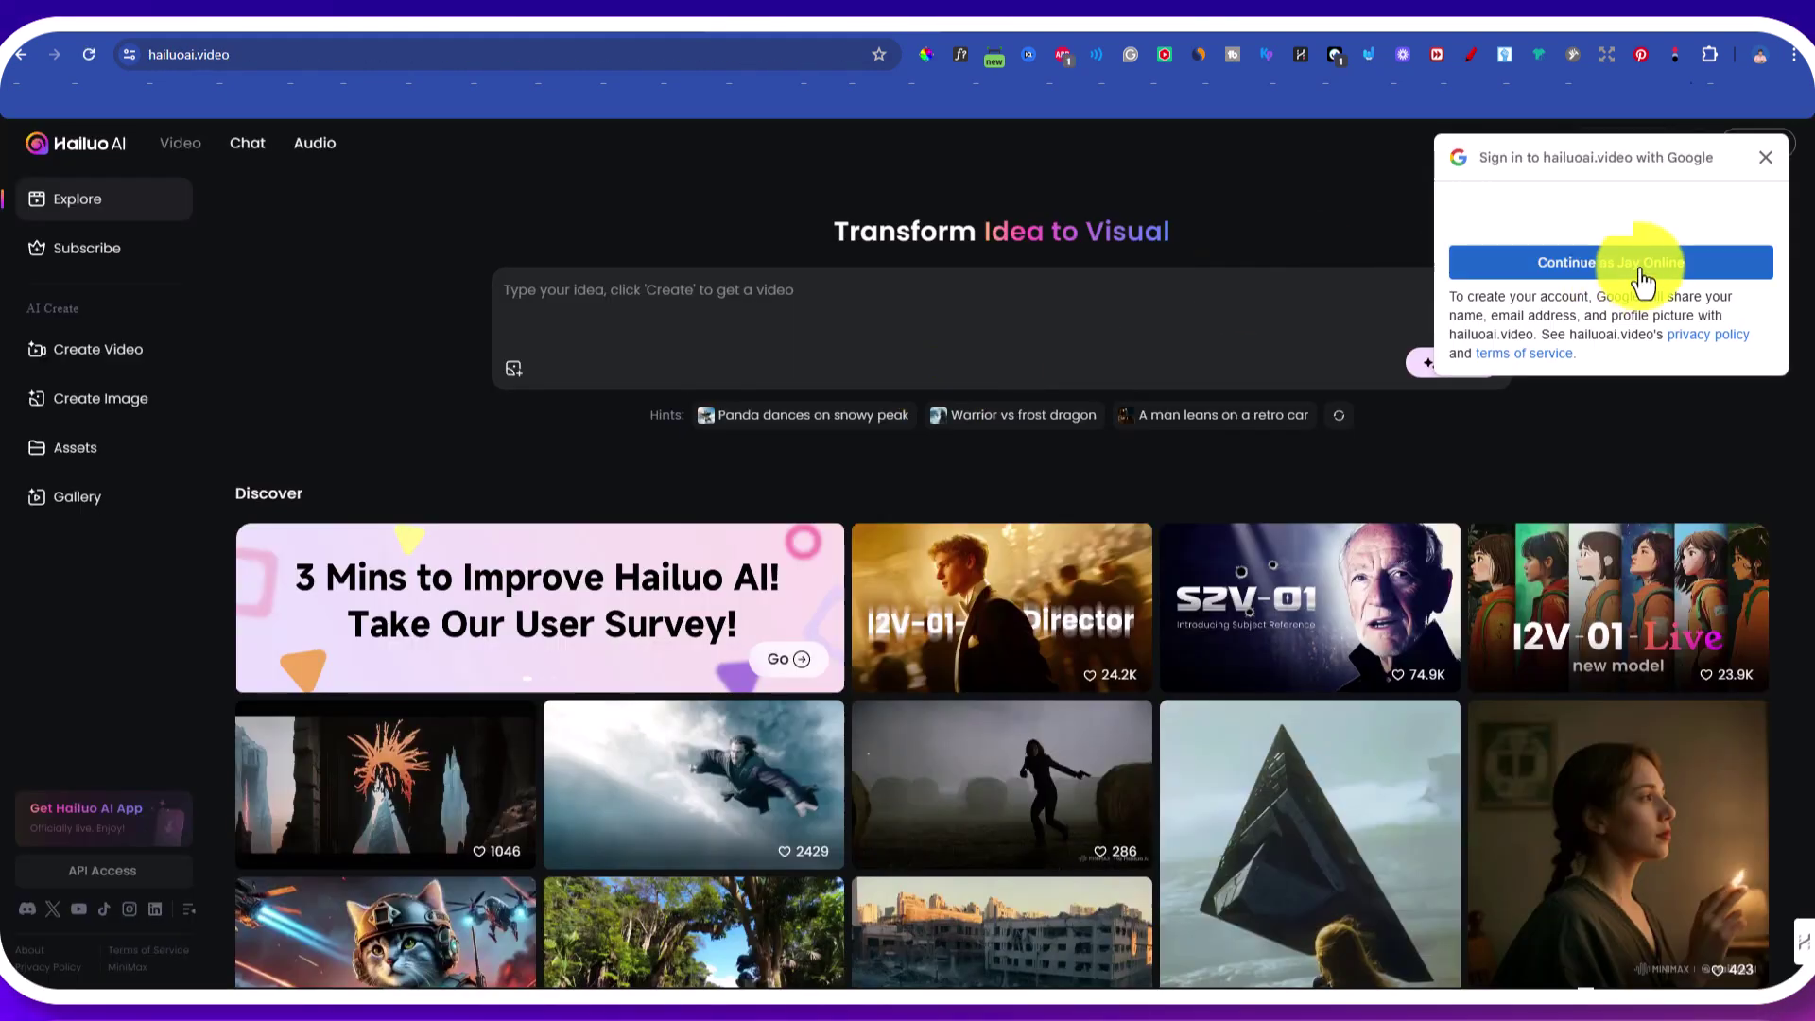
left_click(1639, 268)
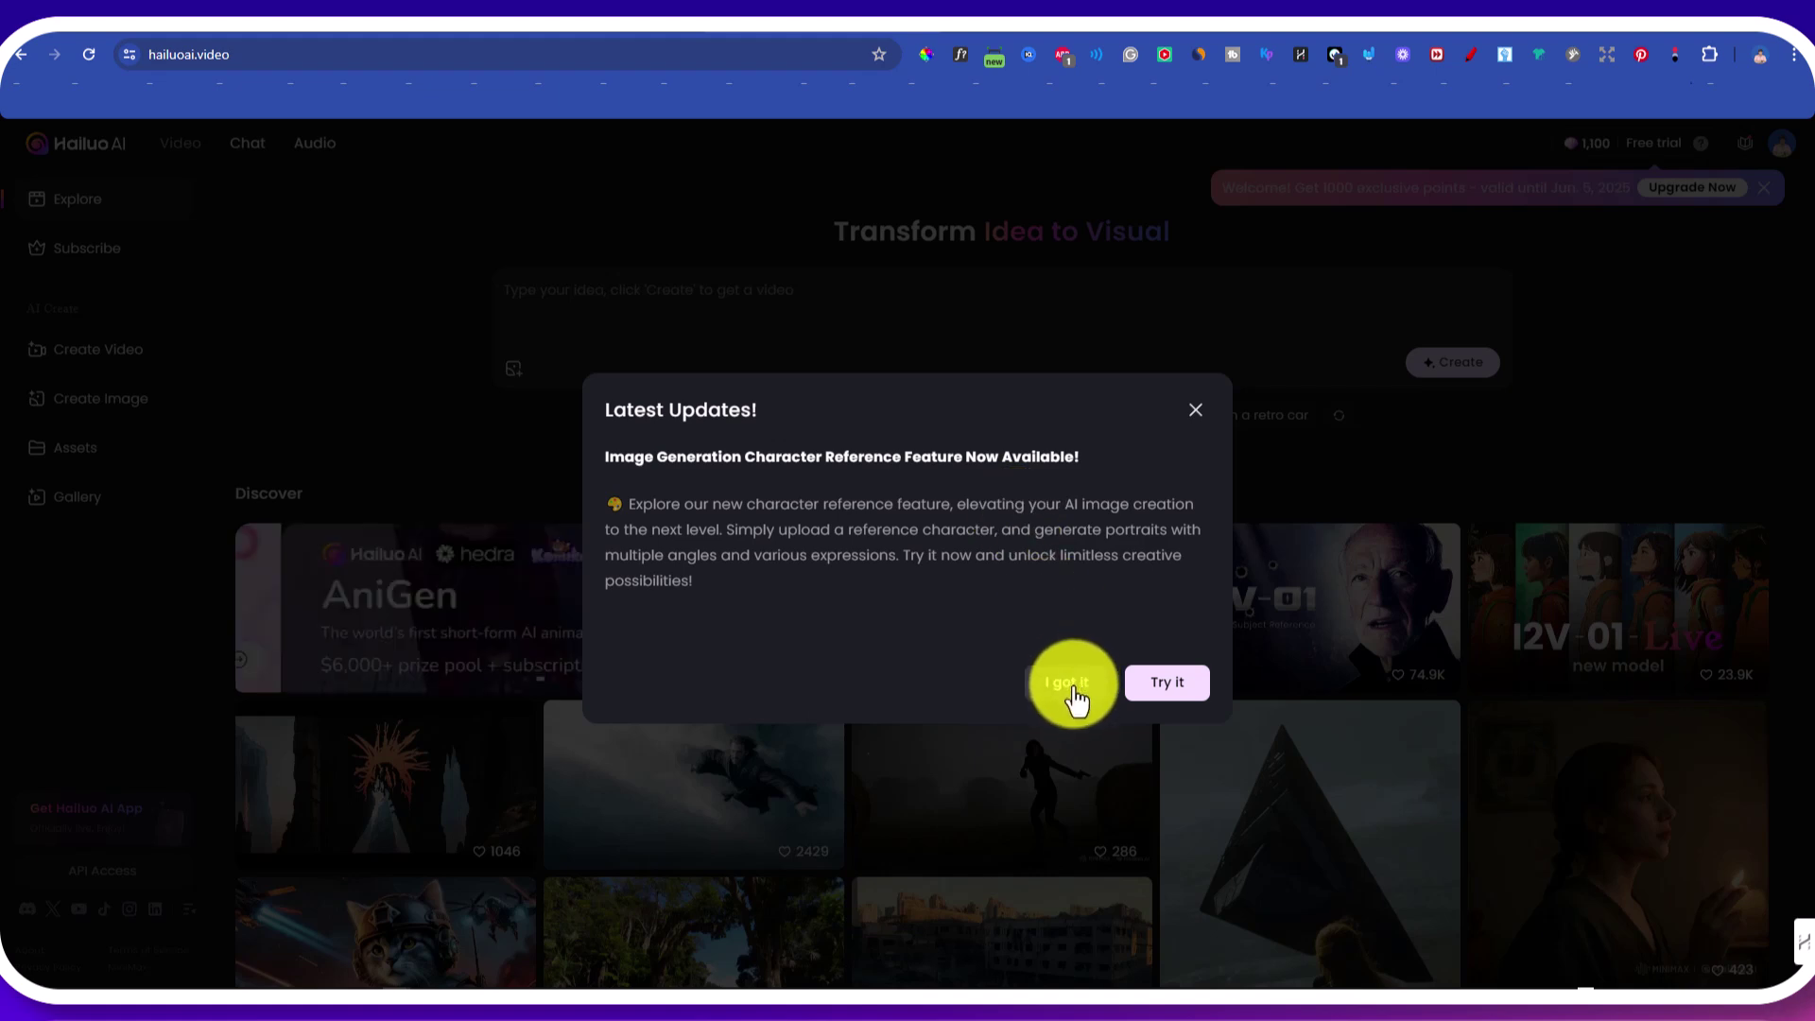
left_click(1066, 682)
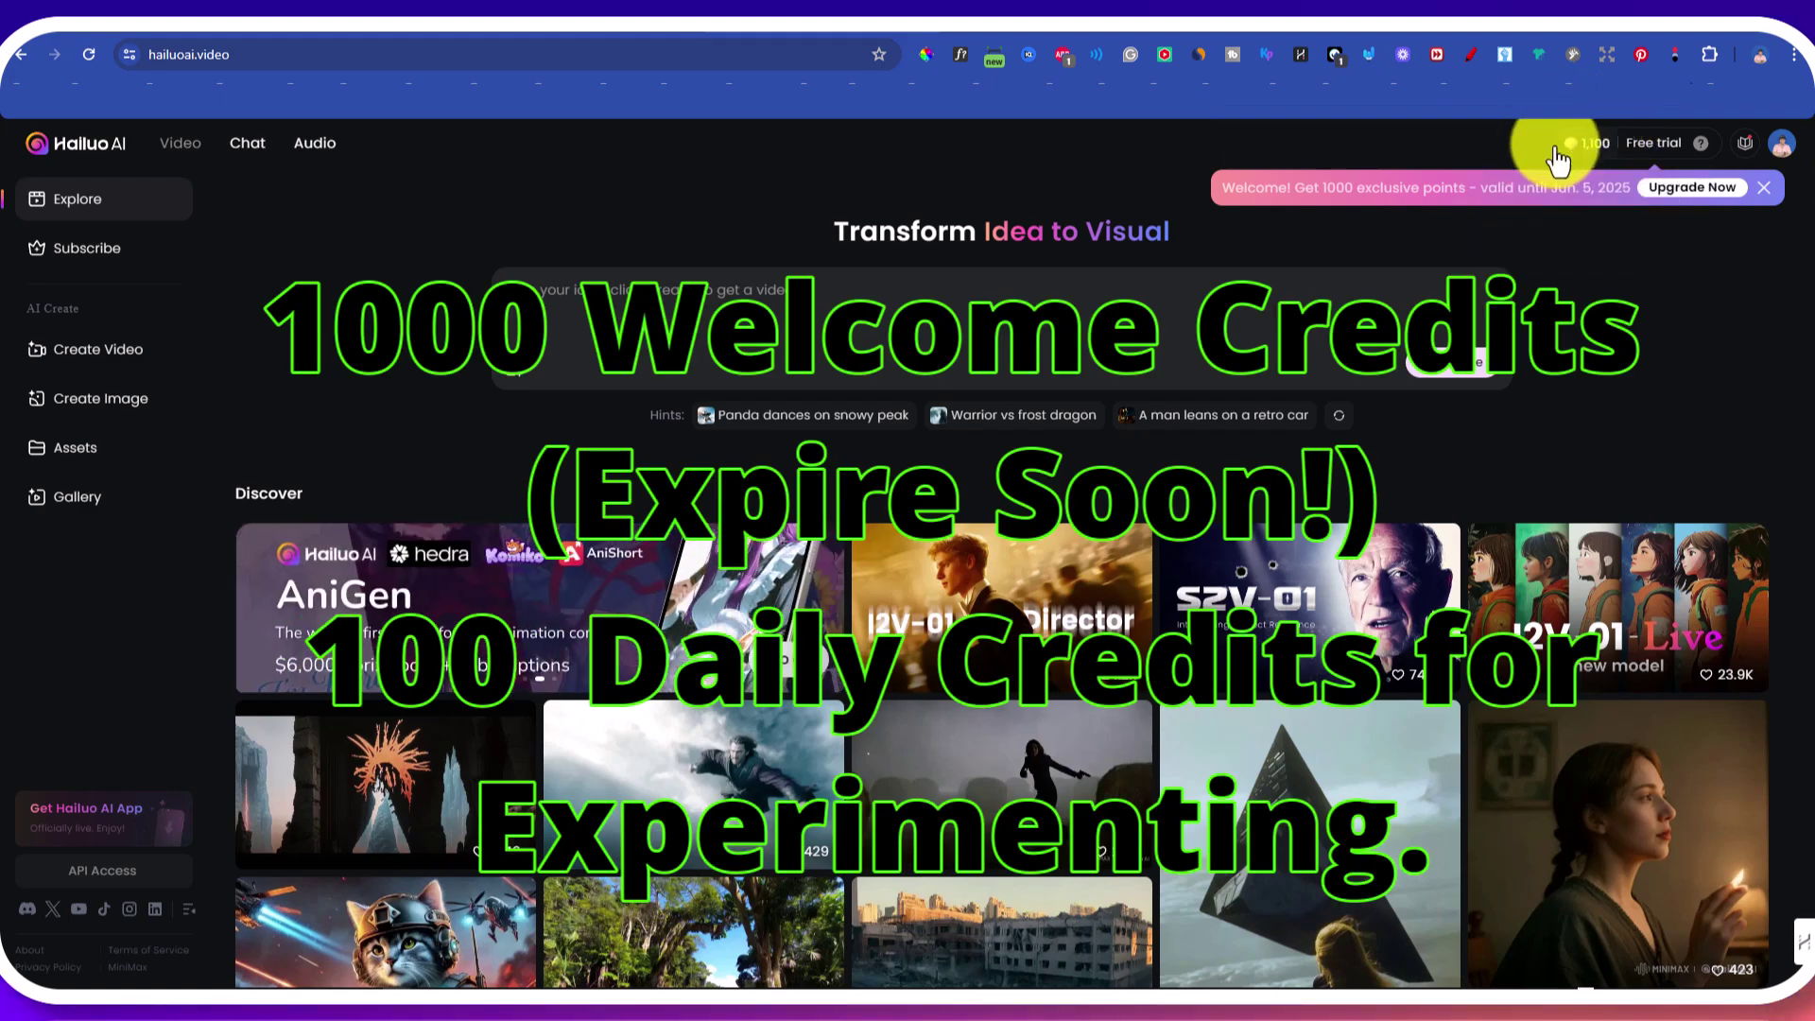
- Browse the Explore feed and copy the share link of the ruined-city zombie outbreak video
mouse_move(1591, 155)
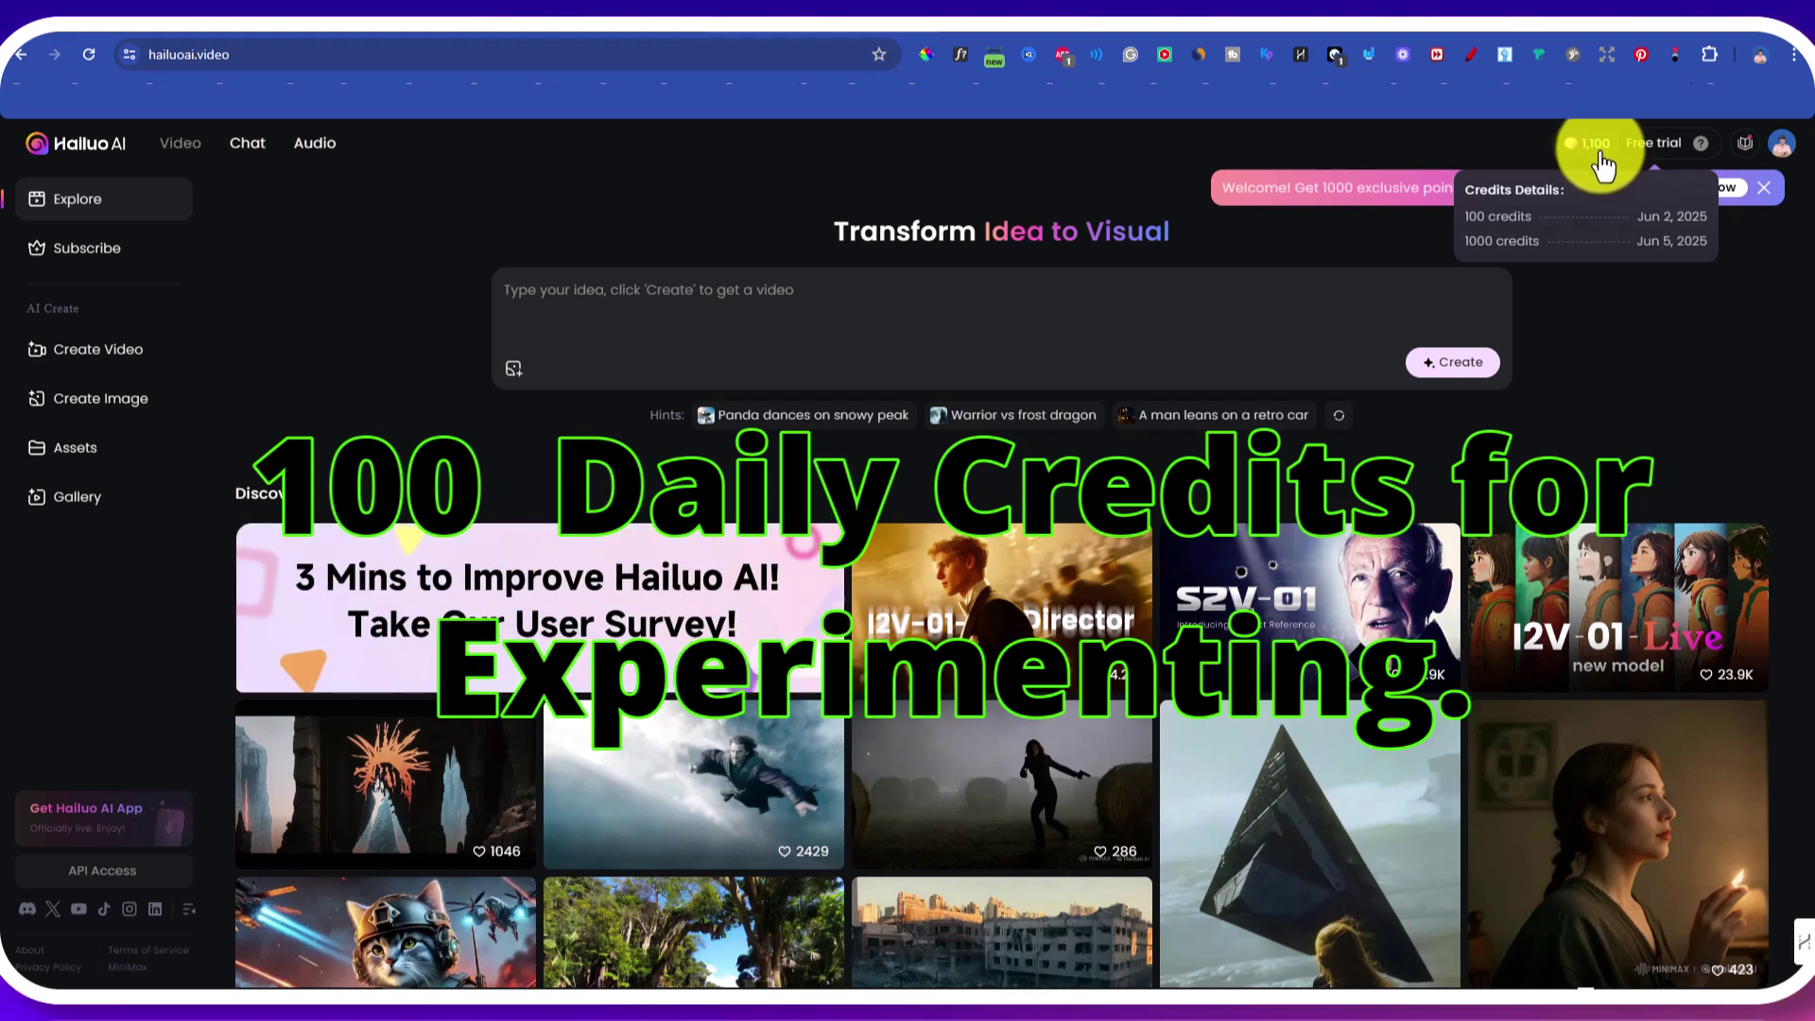
scroll(936, 506, "down", 6)
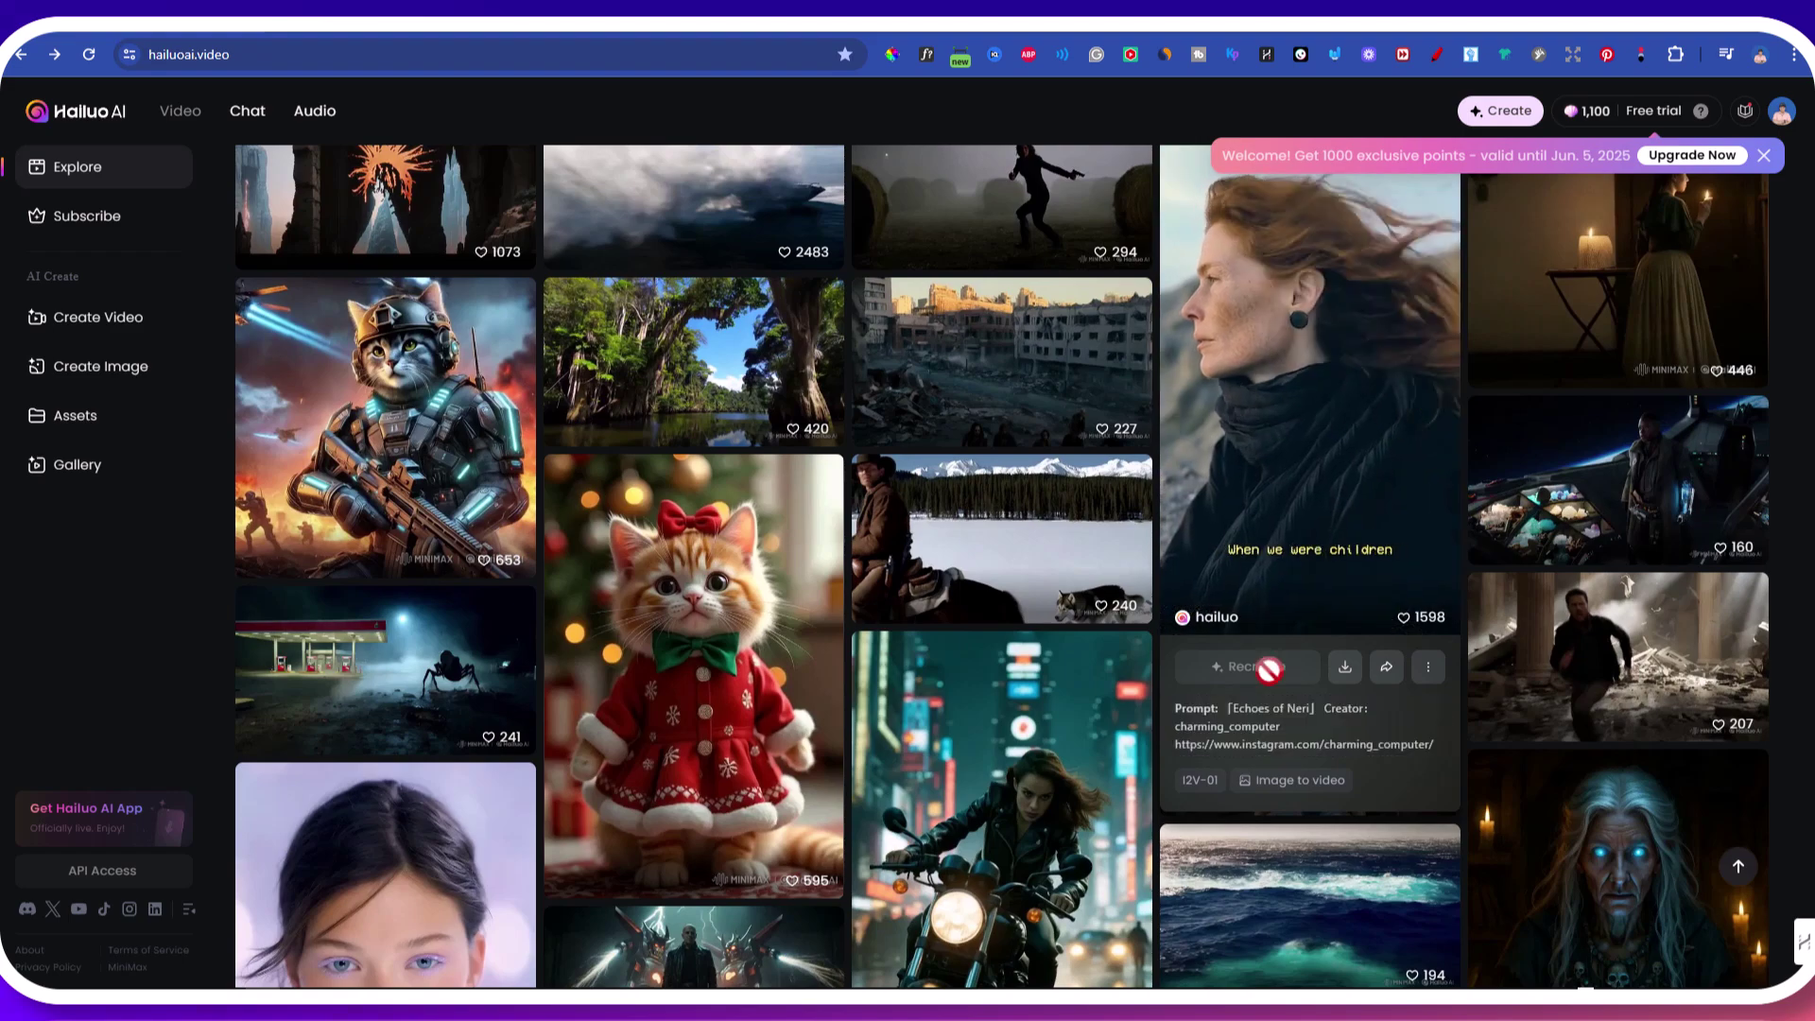
scroll(1418, 804, "down", 5)
scroll(1134, 728, "up", 6)
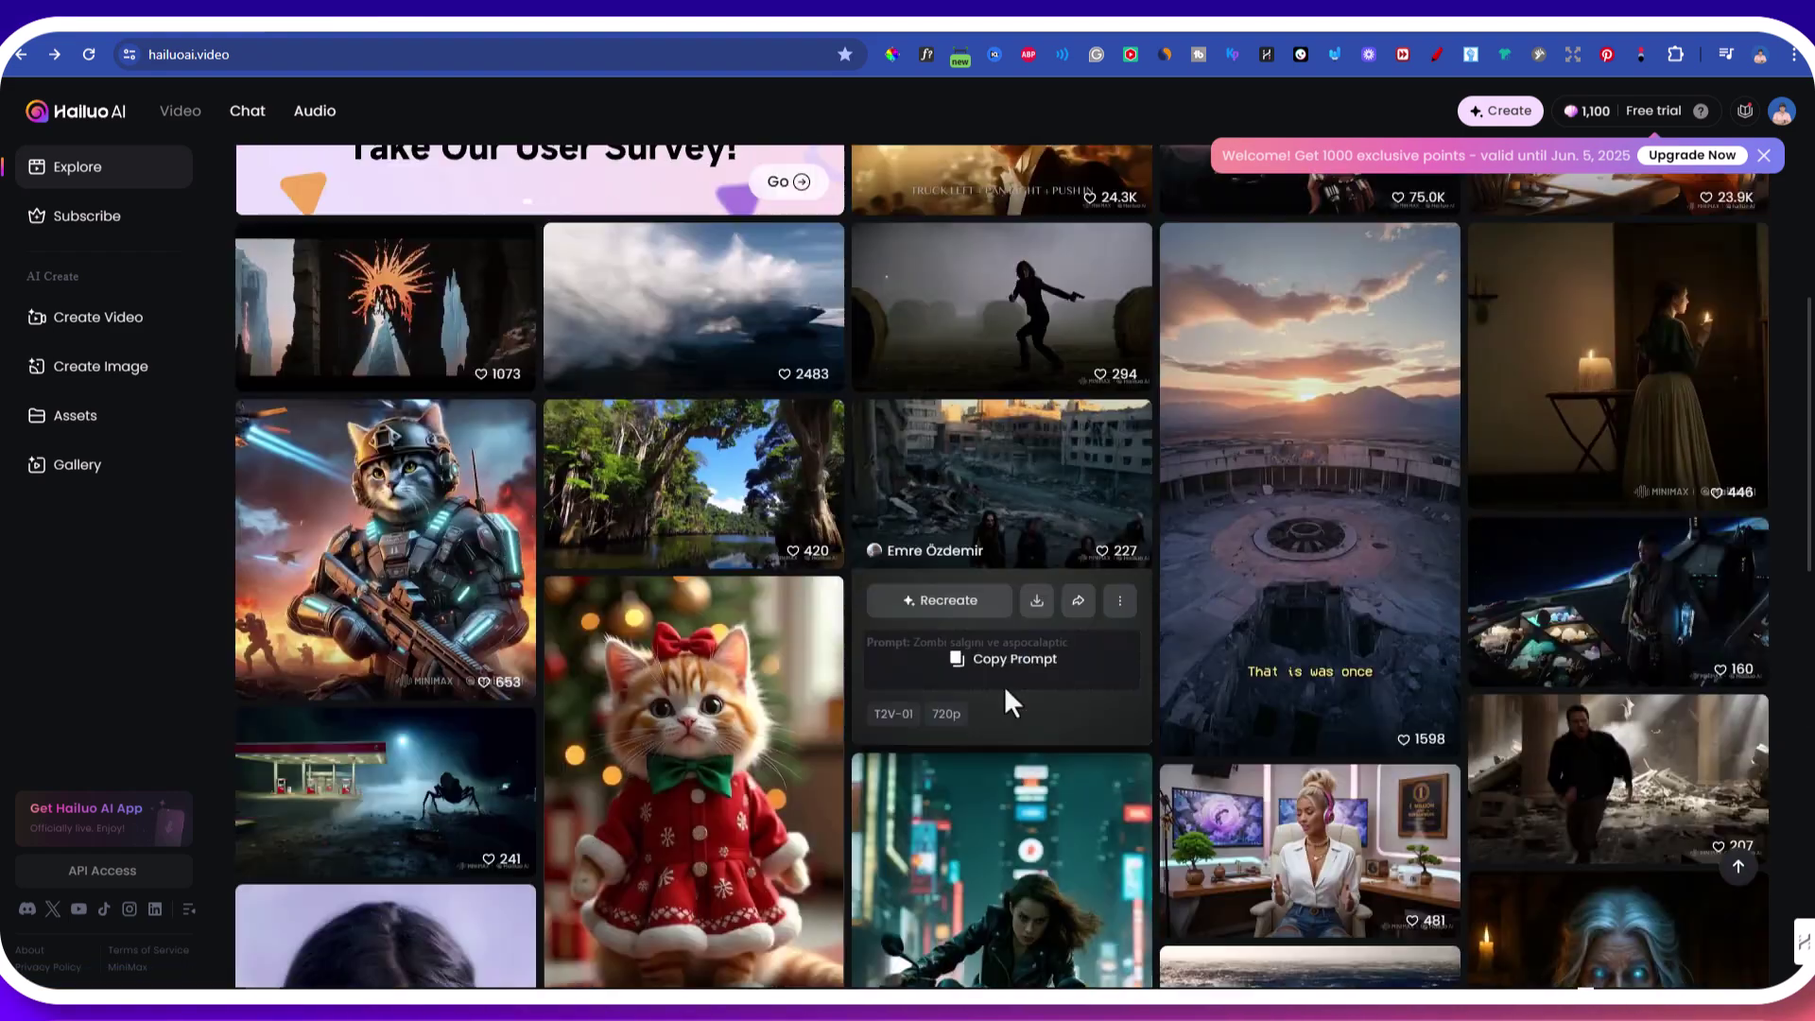
scroll(1005, 691, "down", 1)
left_click(1077, 573)
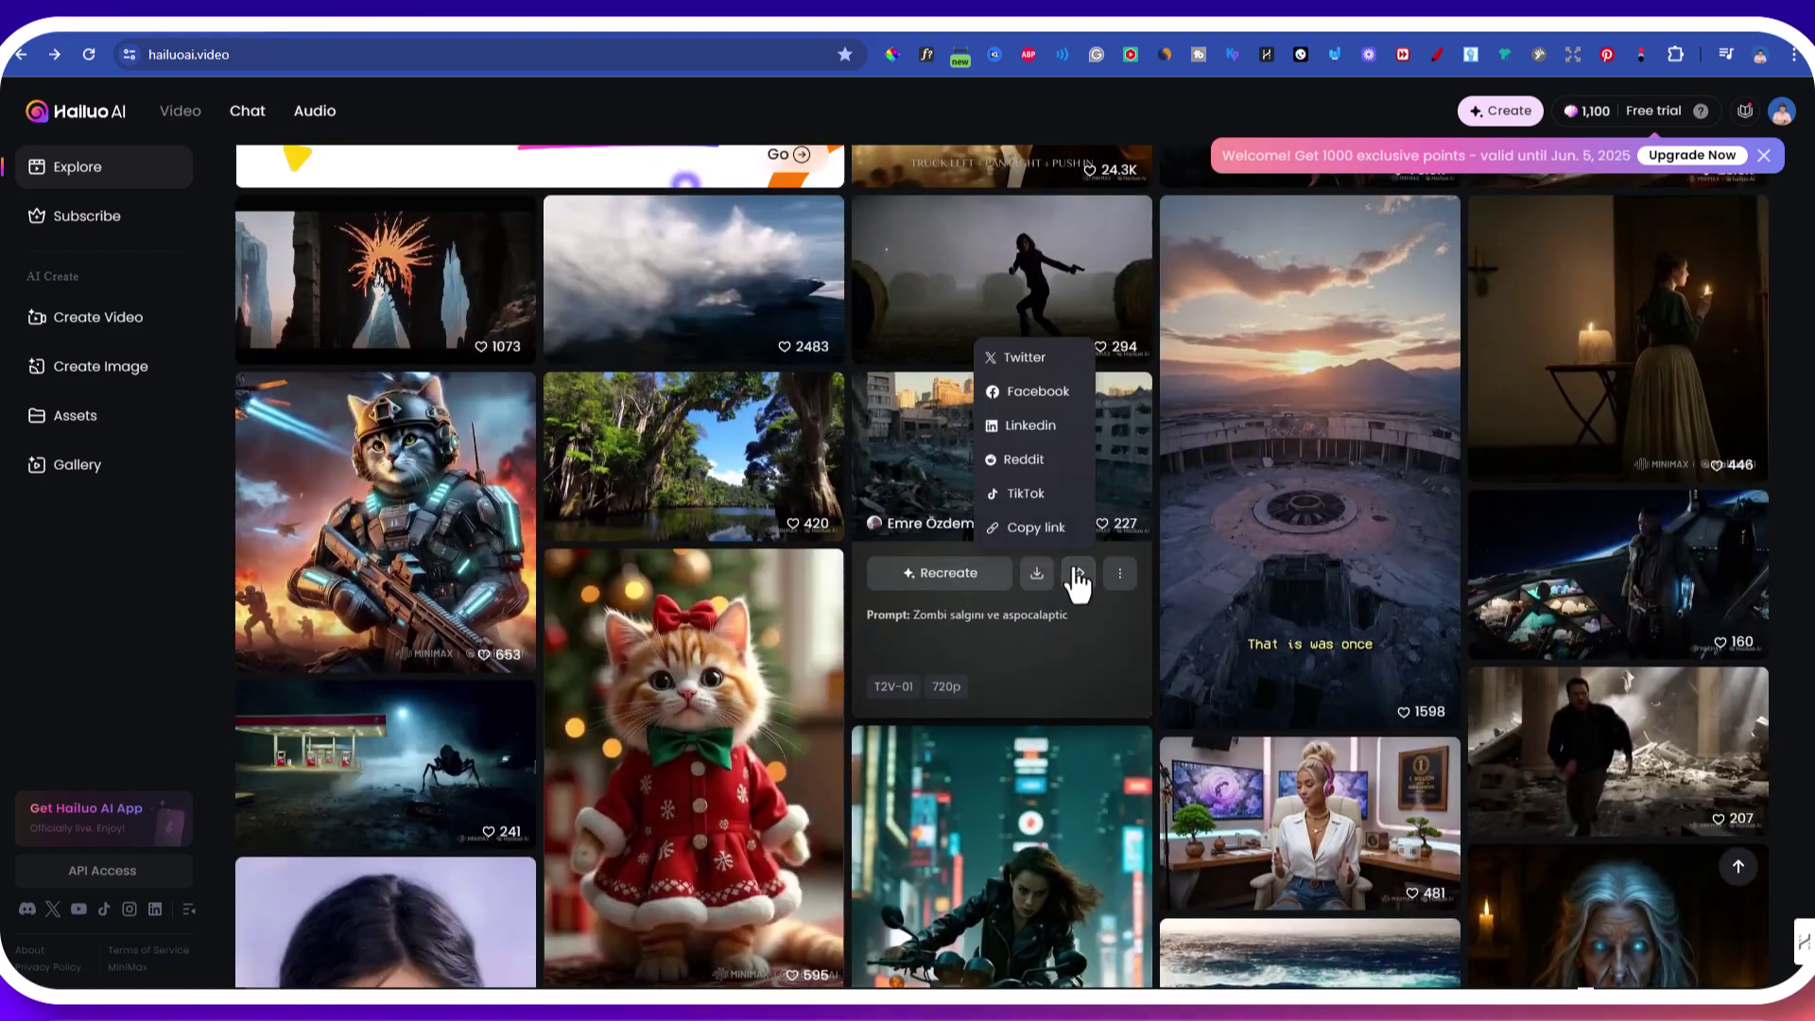
left_click(1021, 527)
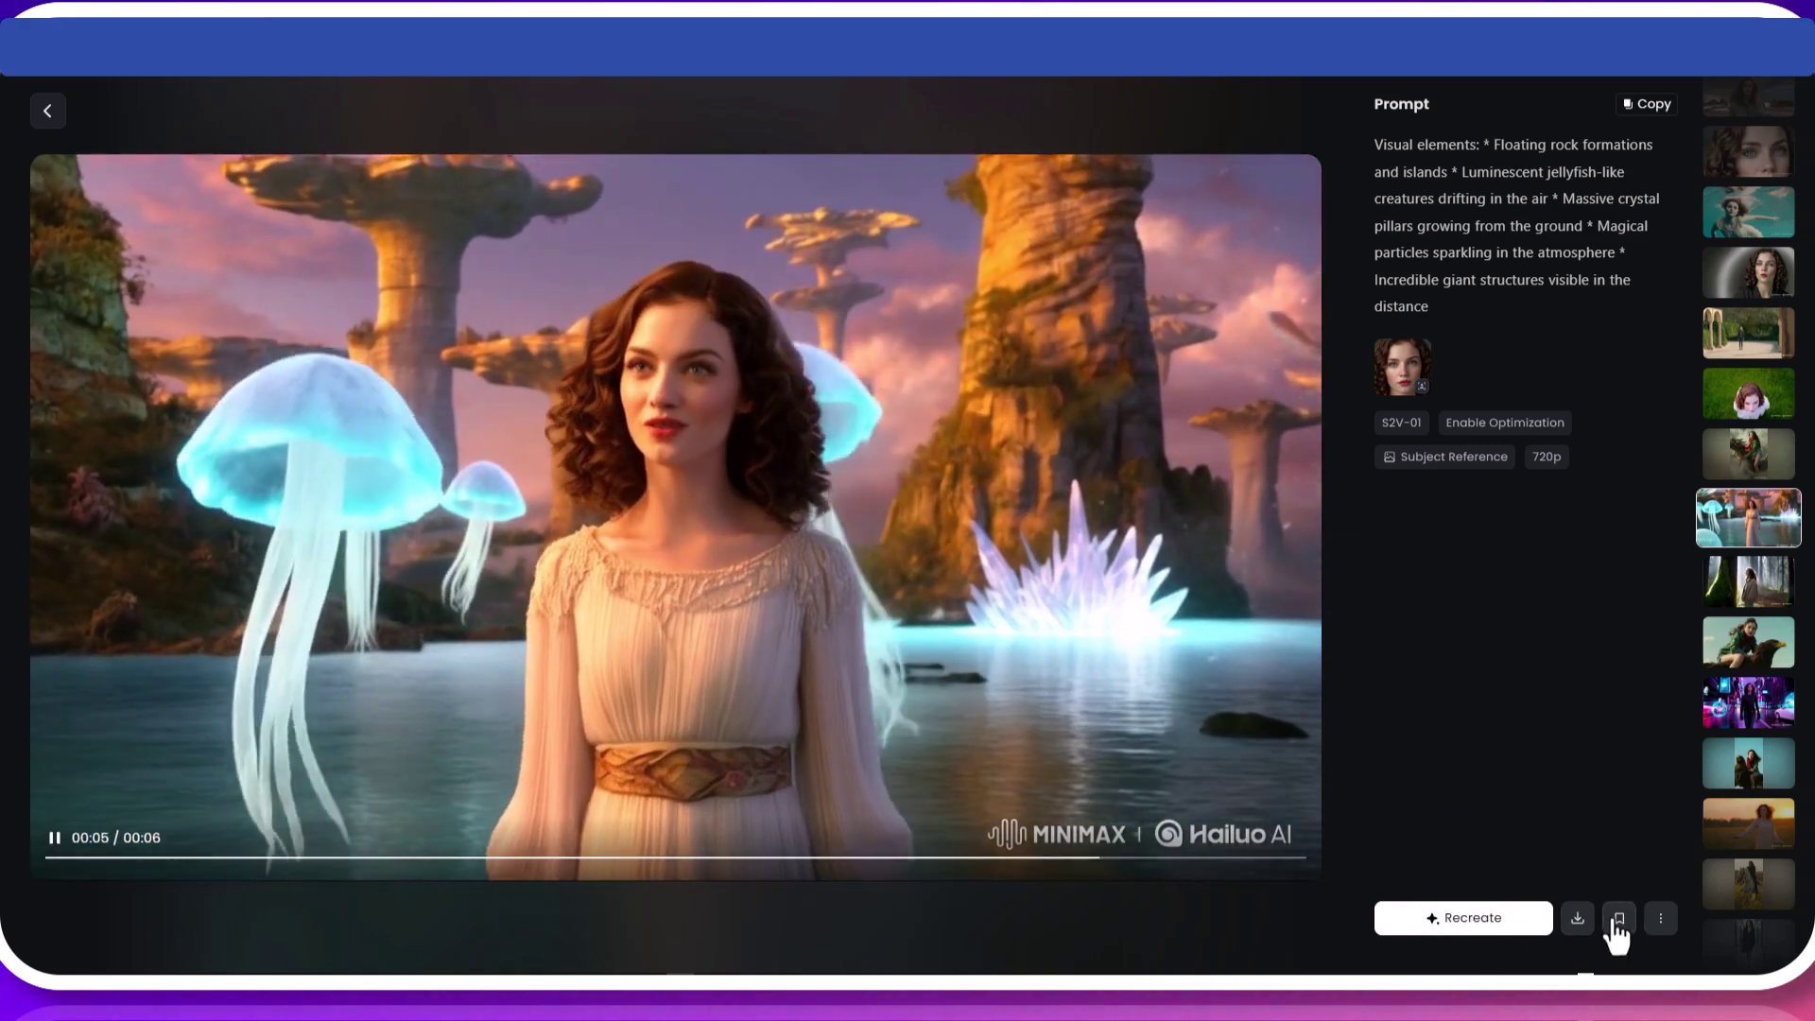
- View the additional options of the fantasy video with luminescent jellyfish and crystals
left_click(1660, 918)
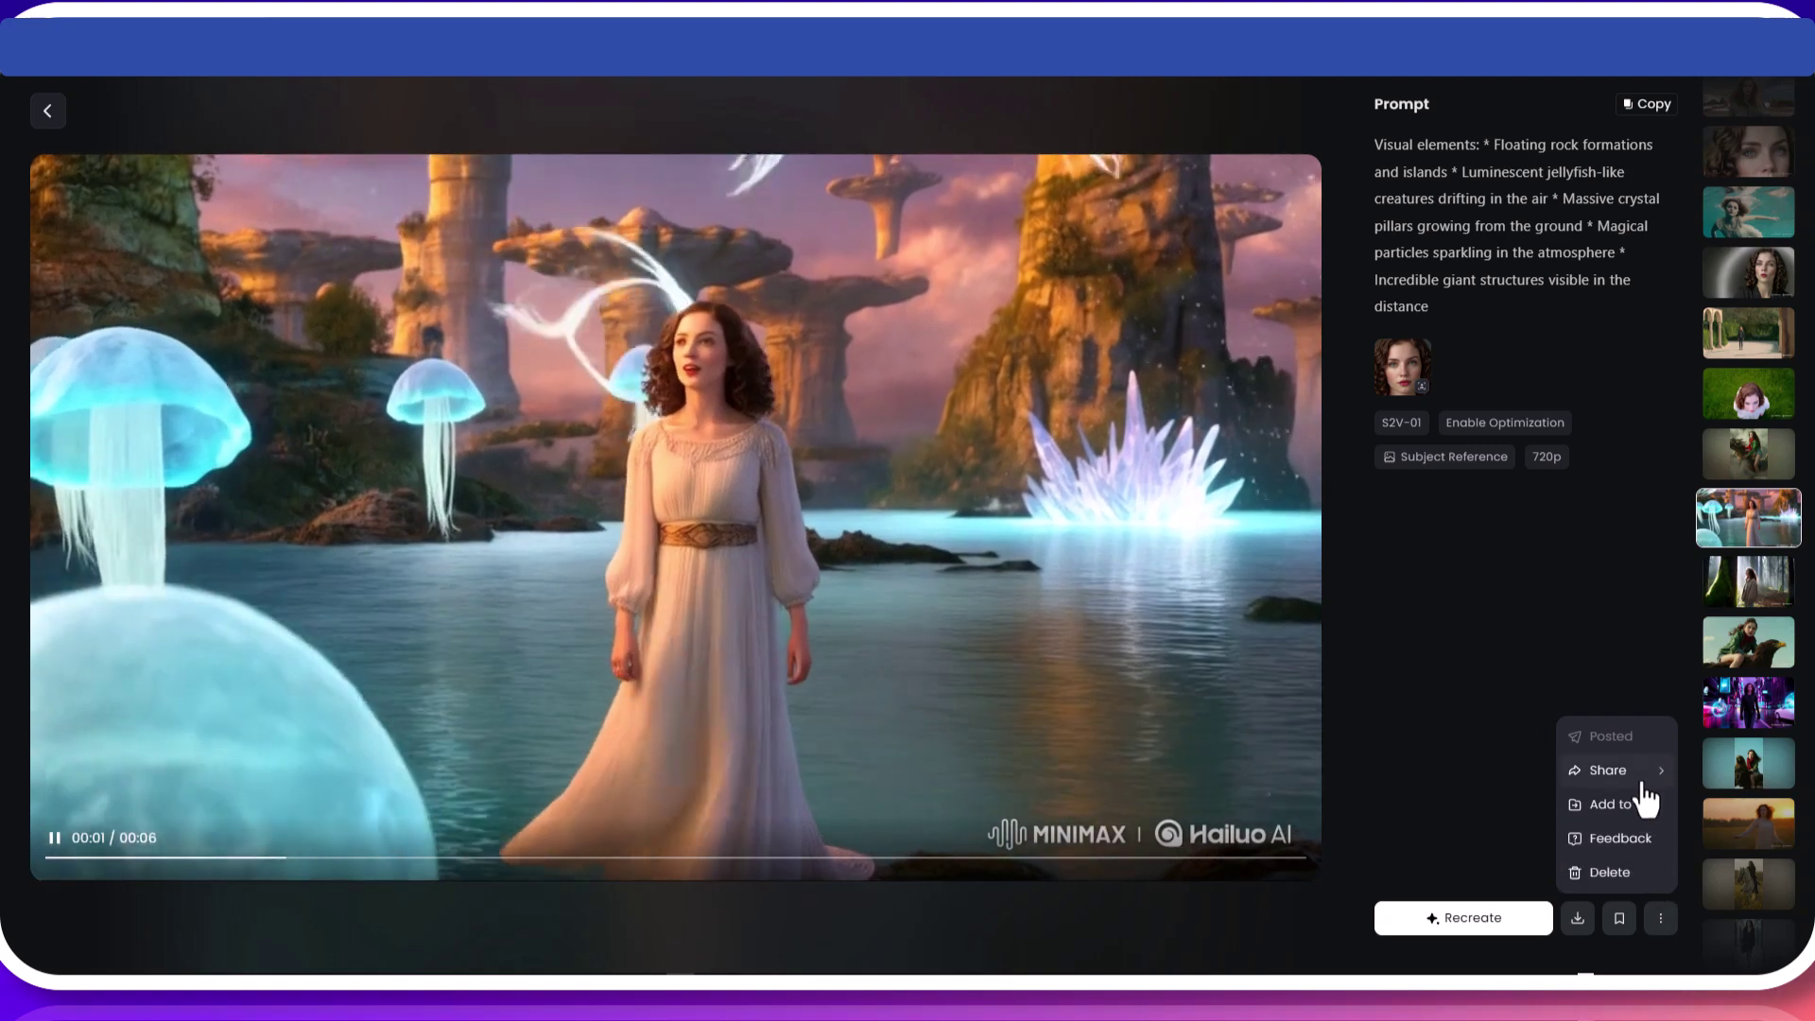
mouse_move(1650, 792)
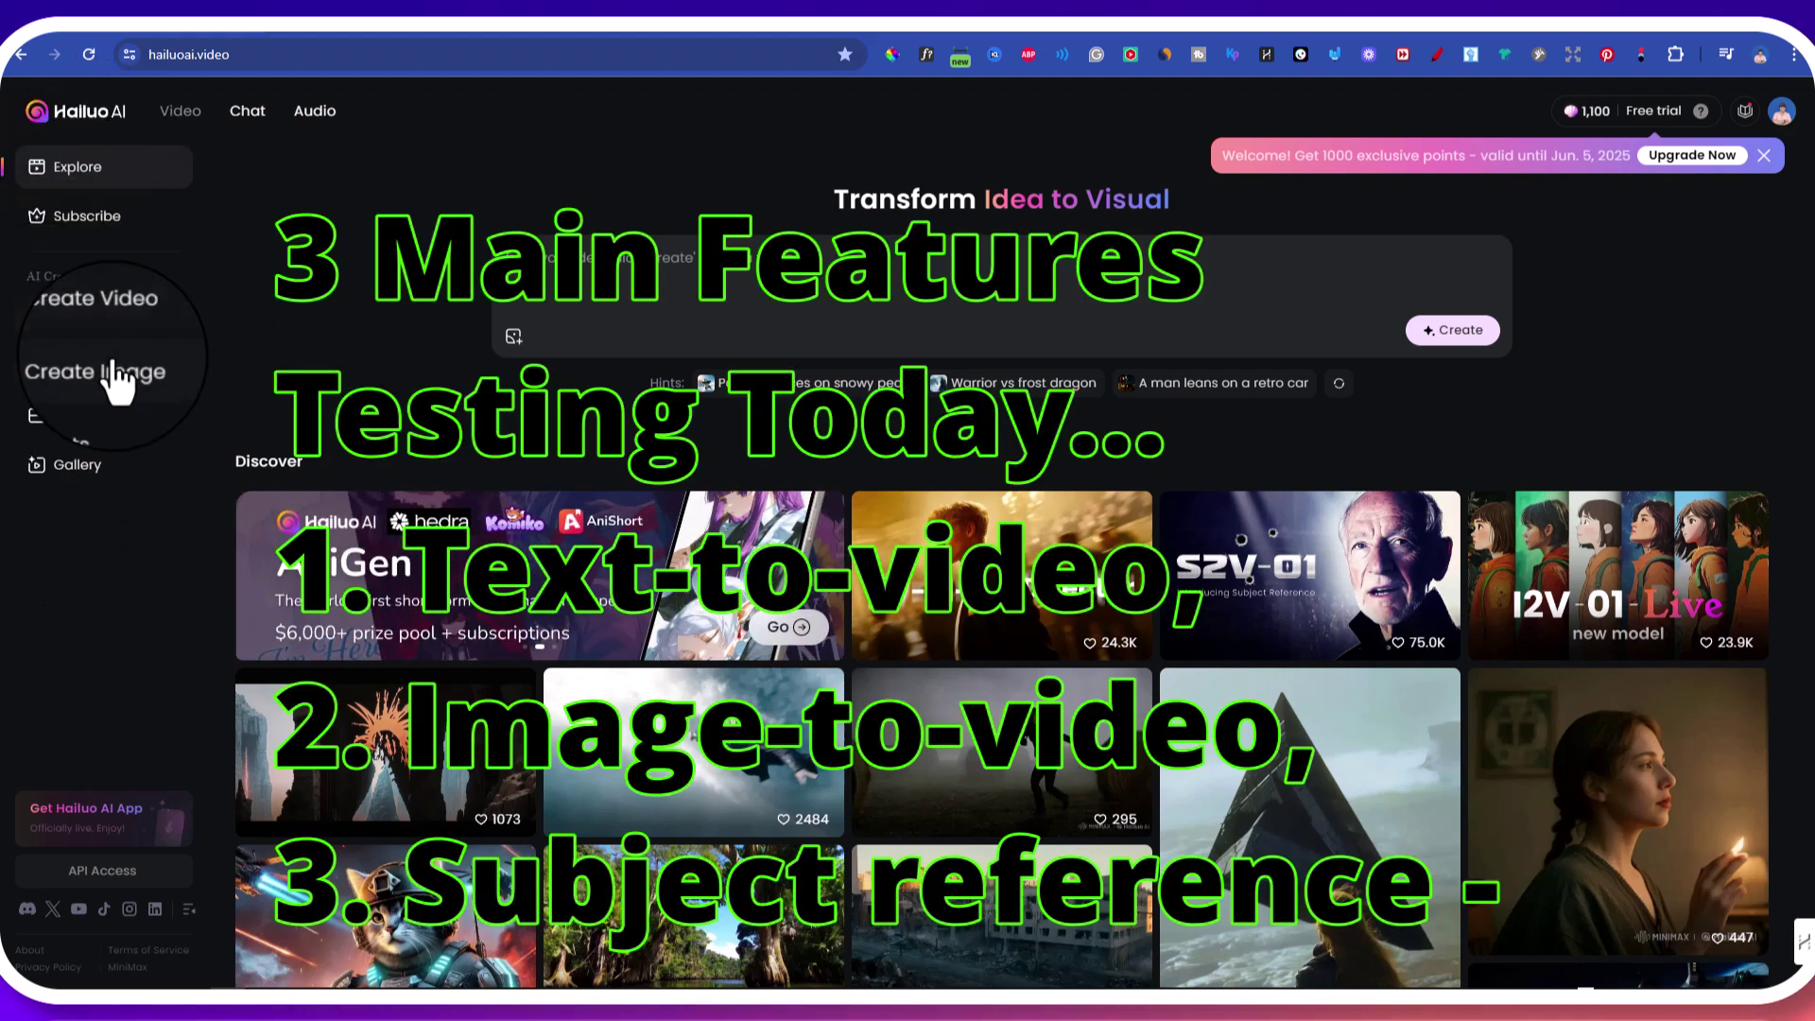
- Open the video creation page and upload the hillside villa image as the Image to Video source
left_click(123, 345)
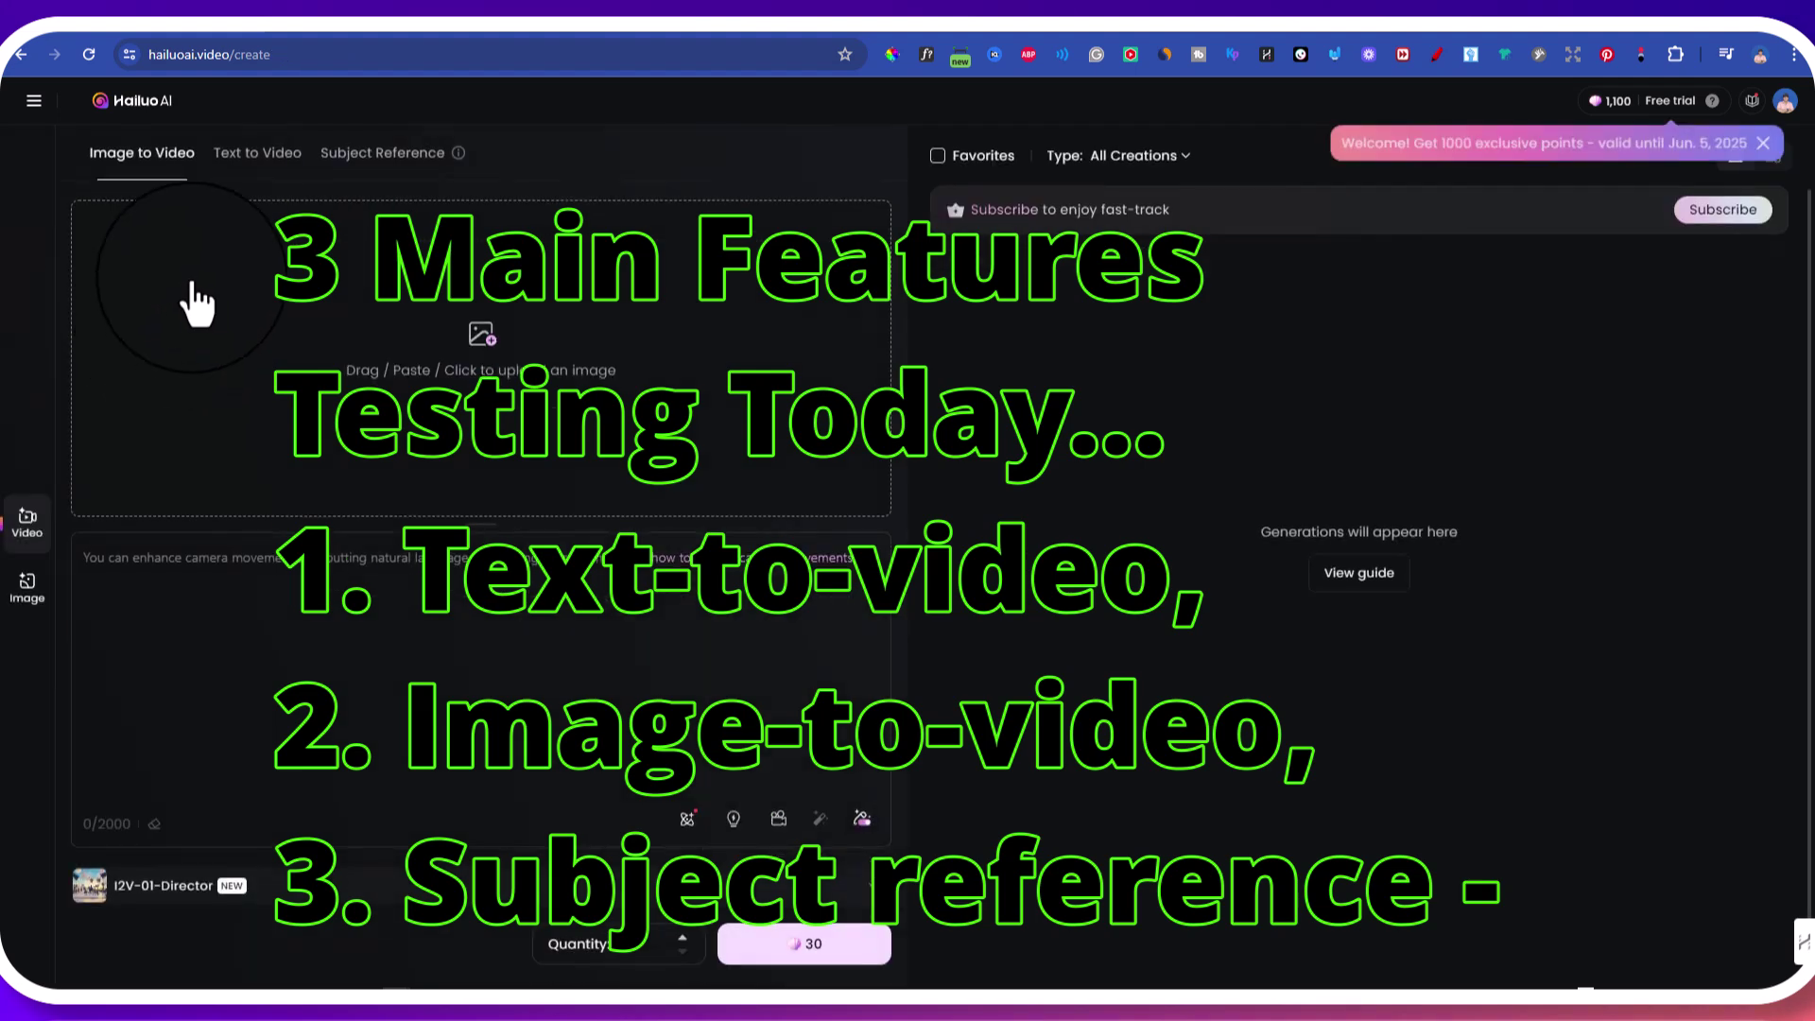
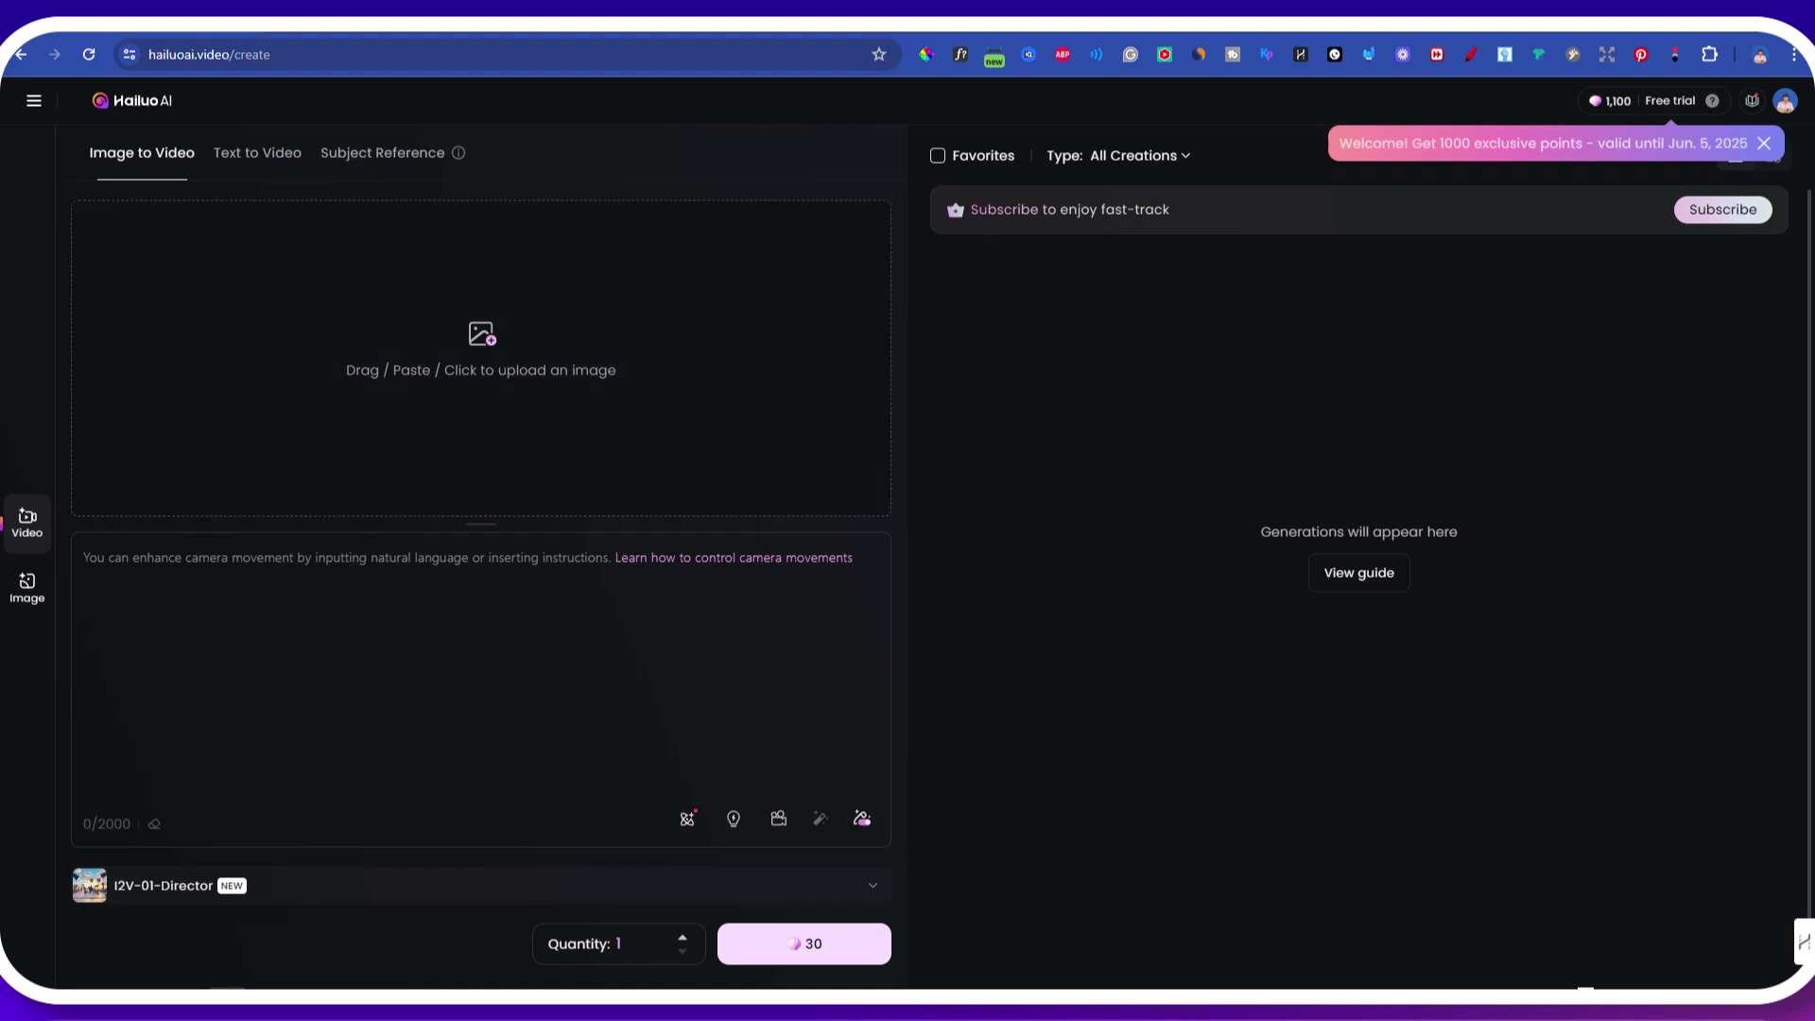
left_click_drag(2, 321, 668, 434)
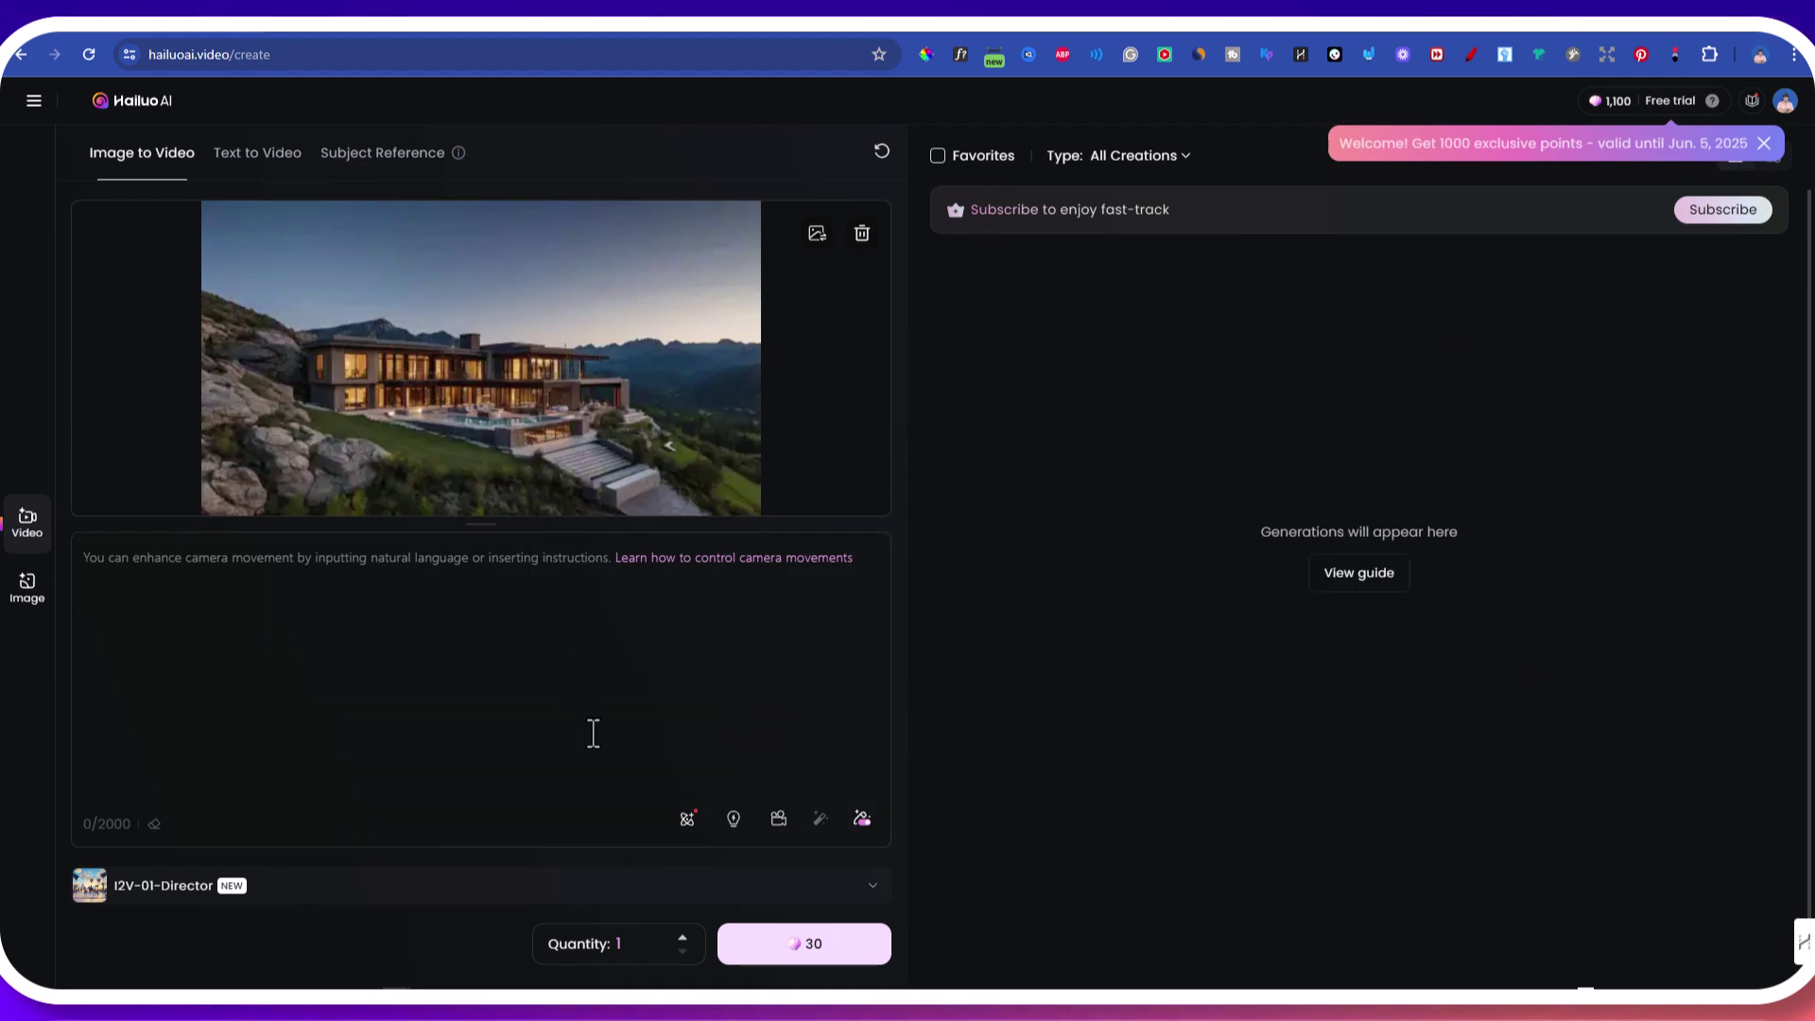
- Examine the Preset Library, Brainstorm and Camera Control prompt aids, and try the Right circling cinematic shot
left_click(733, 819)
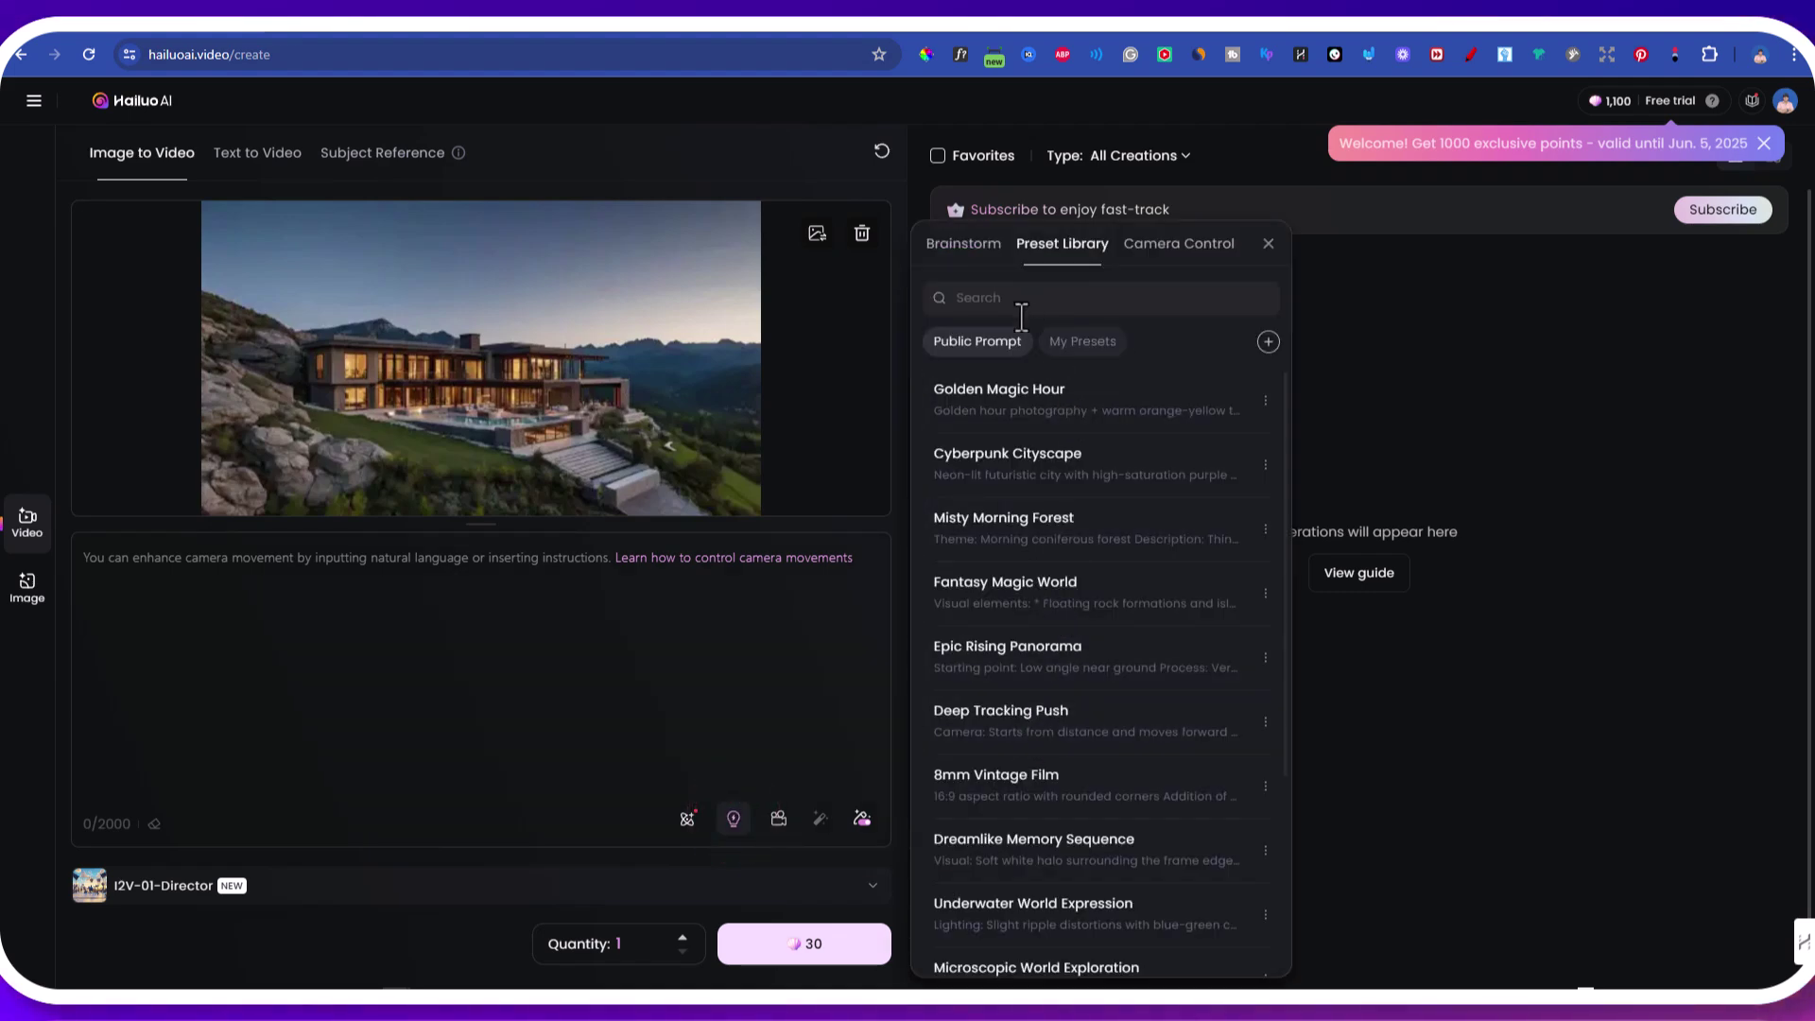
left_click(1182, 248)
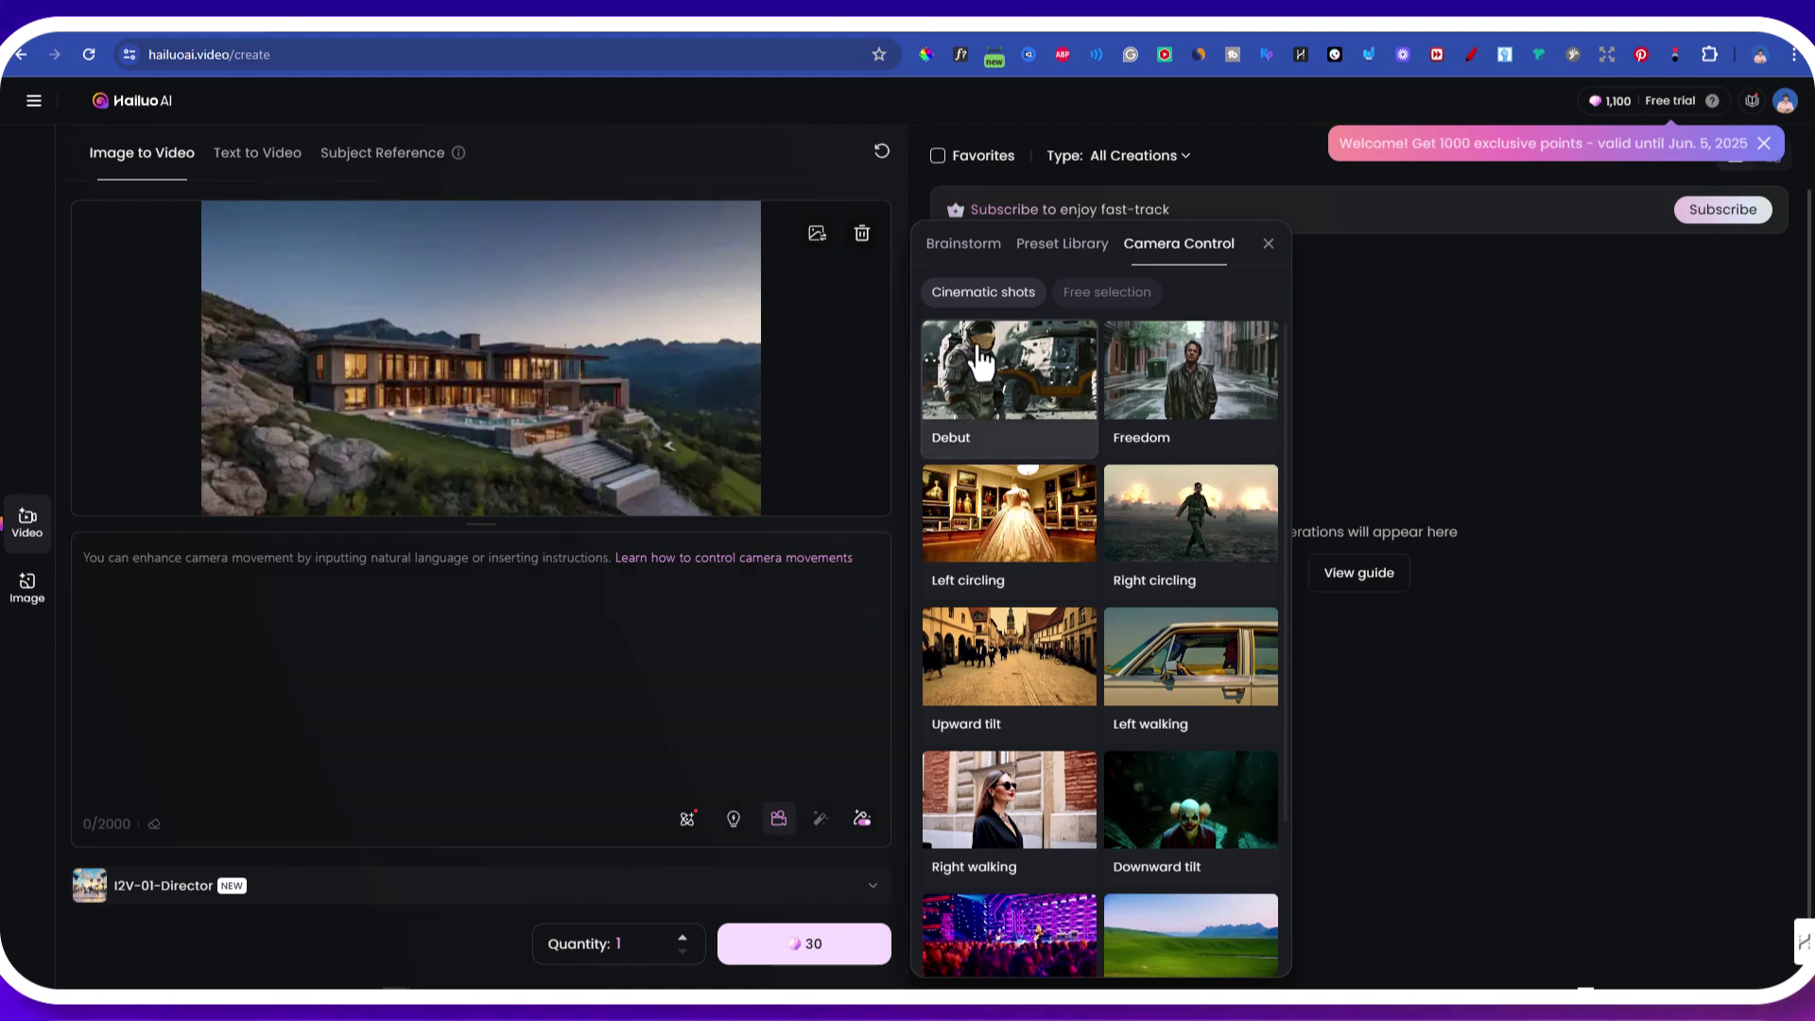
left_click(962, 252)
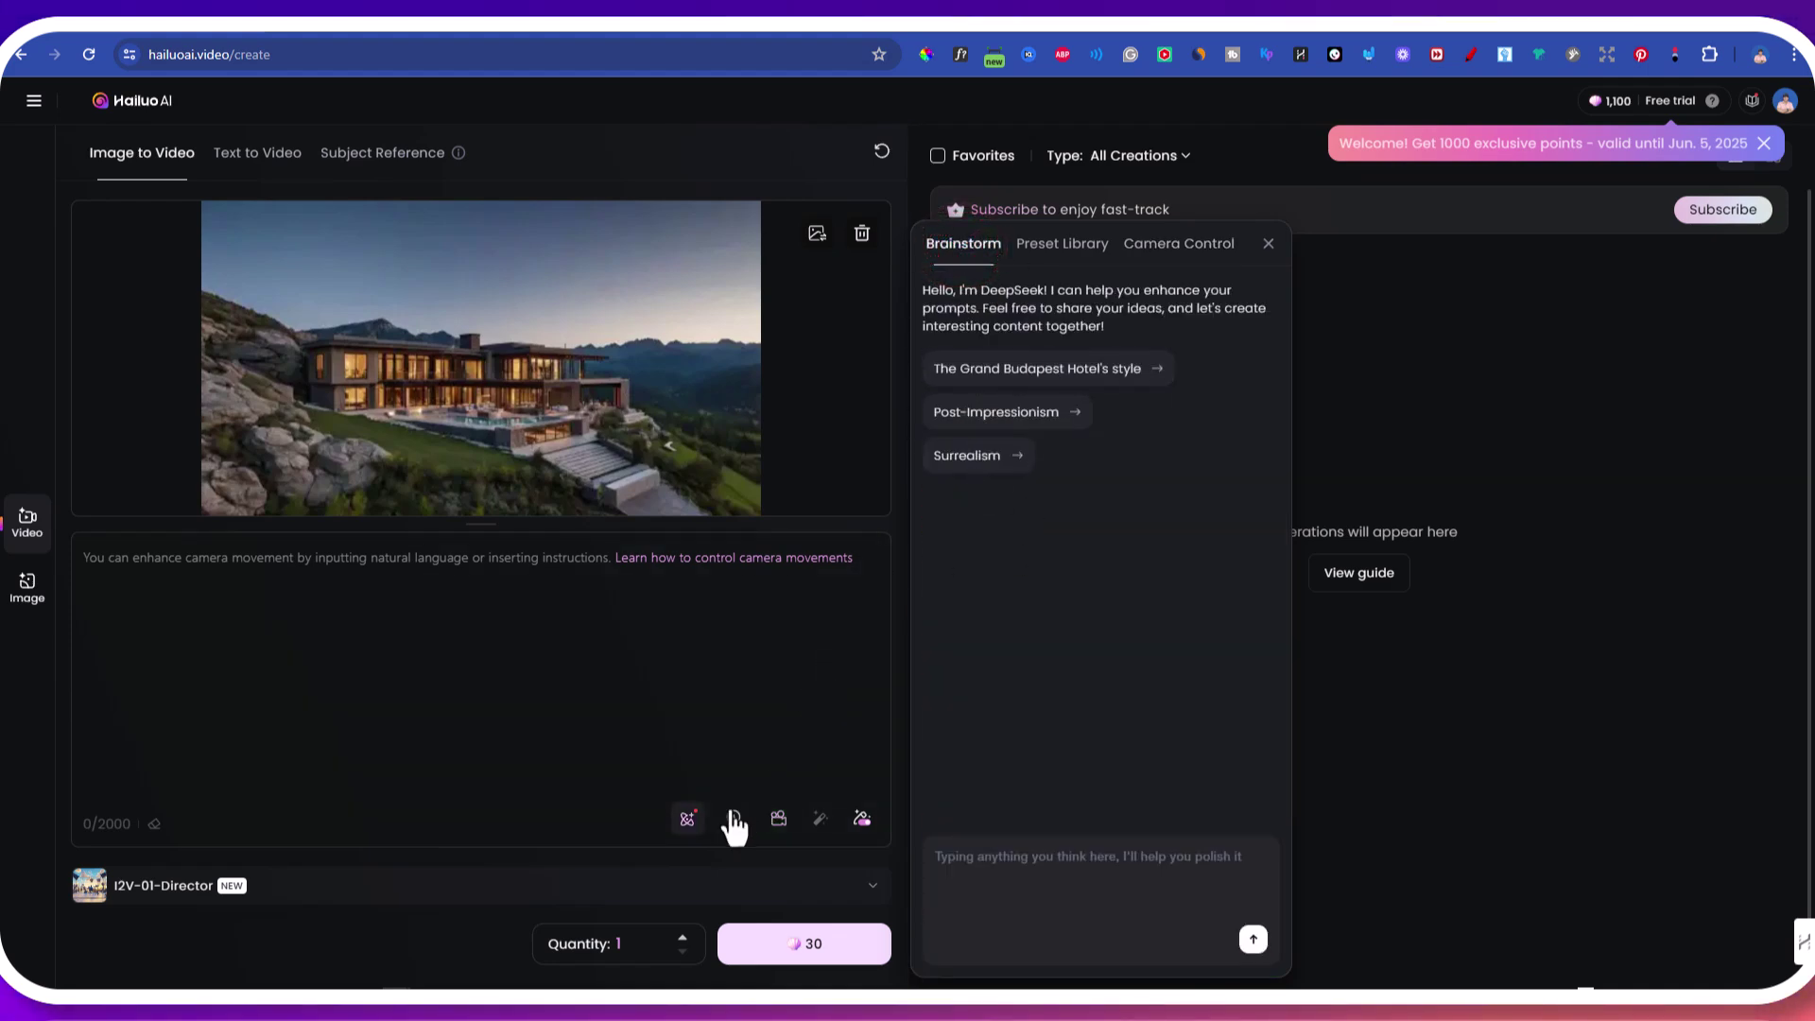
left_click(1073, 247)
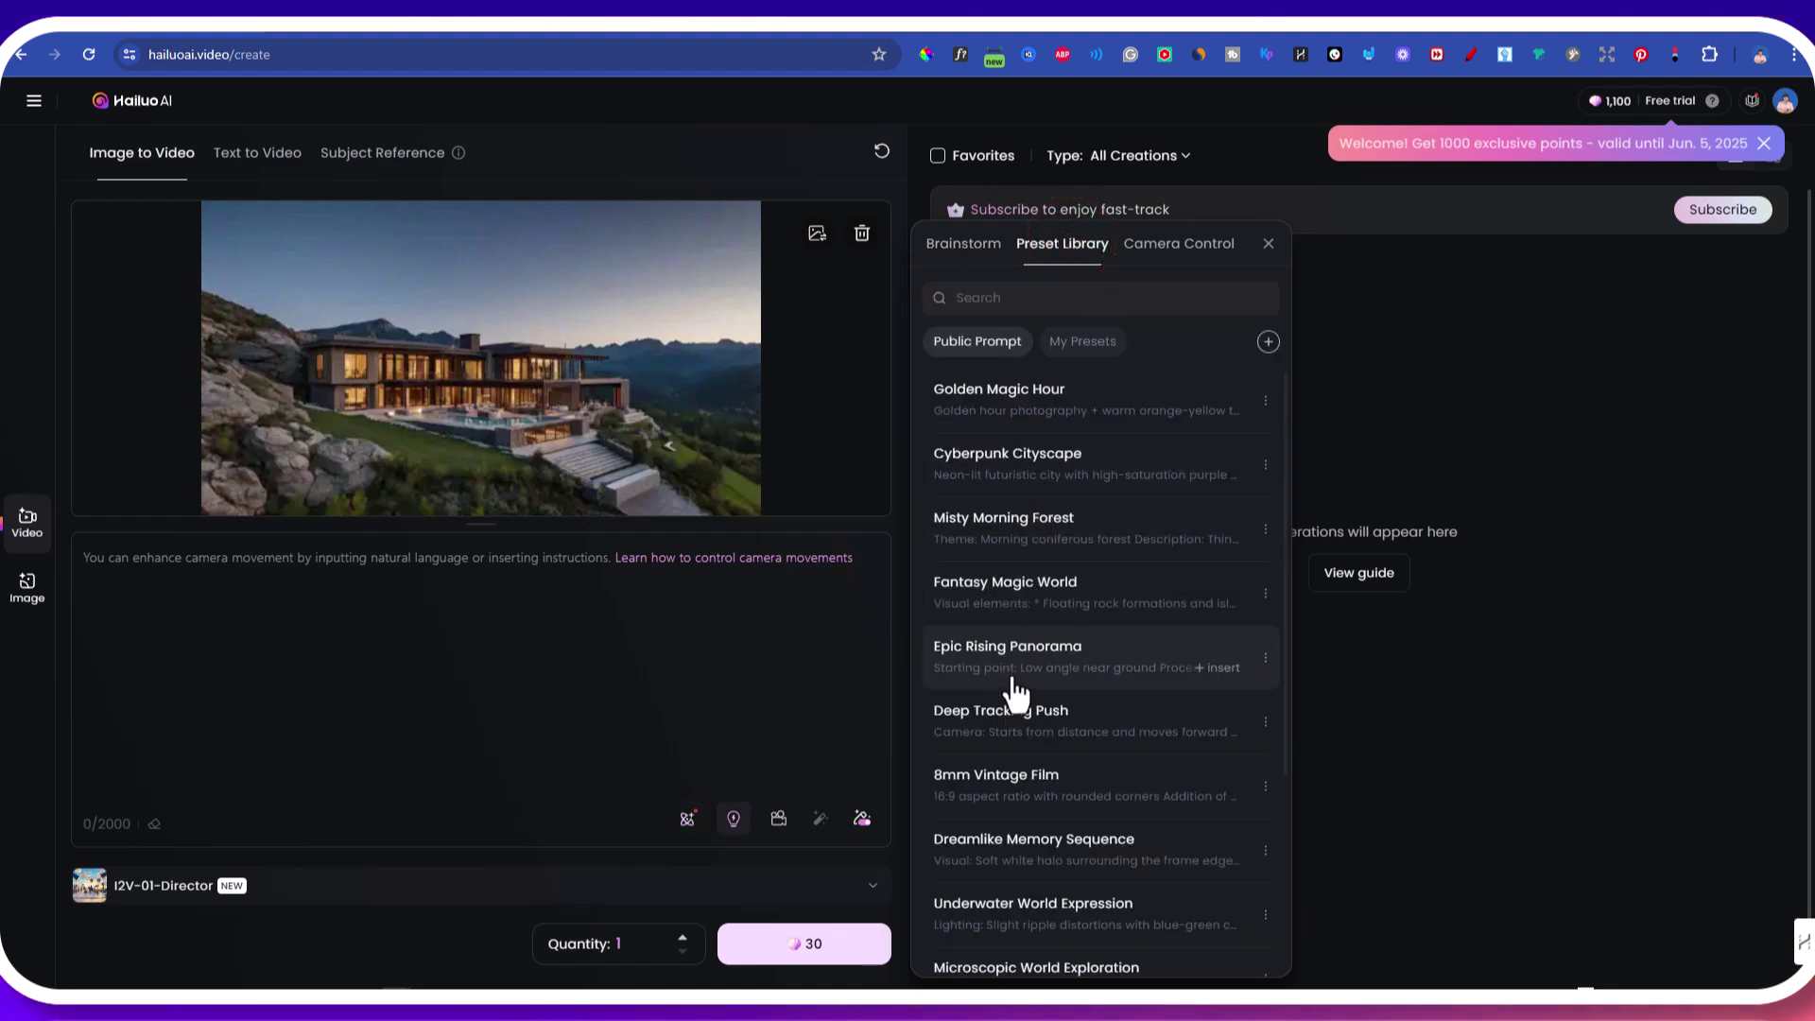
scroll(1016, 757, "down", 3)
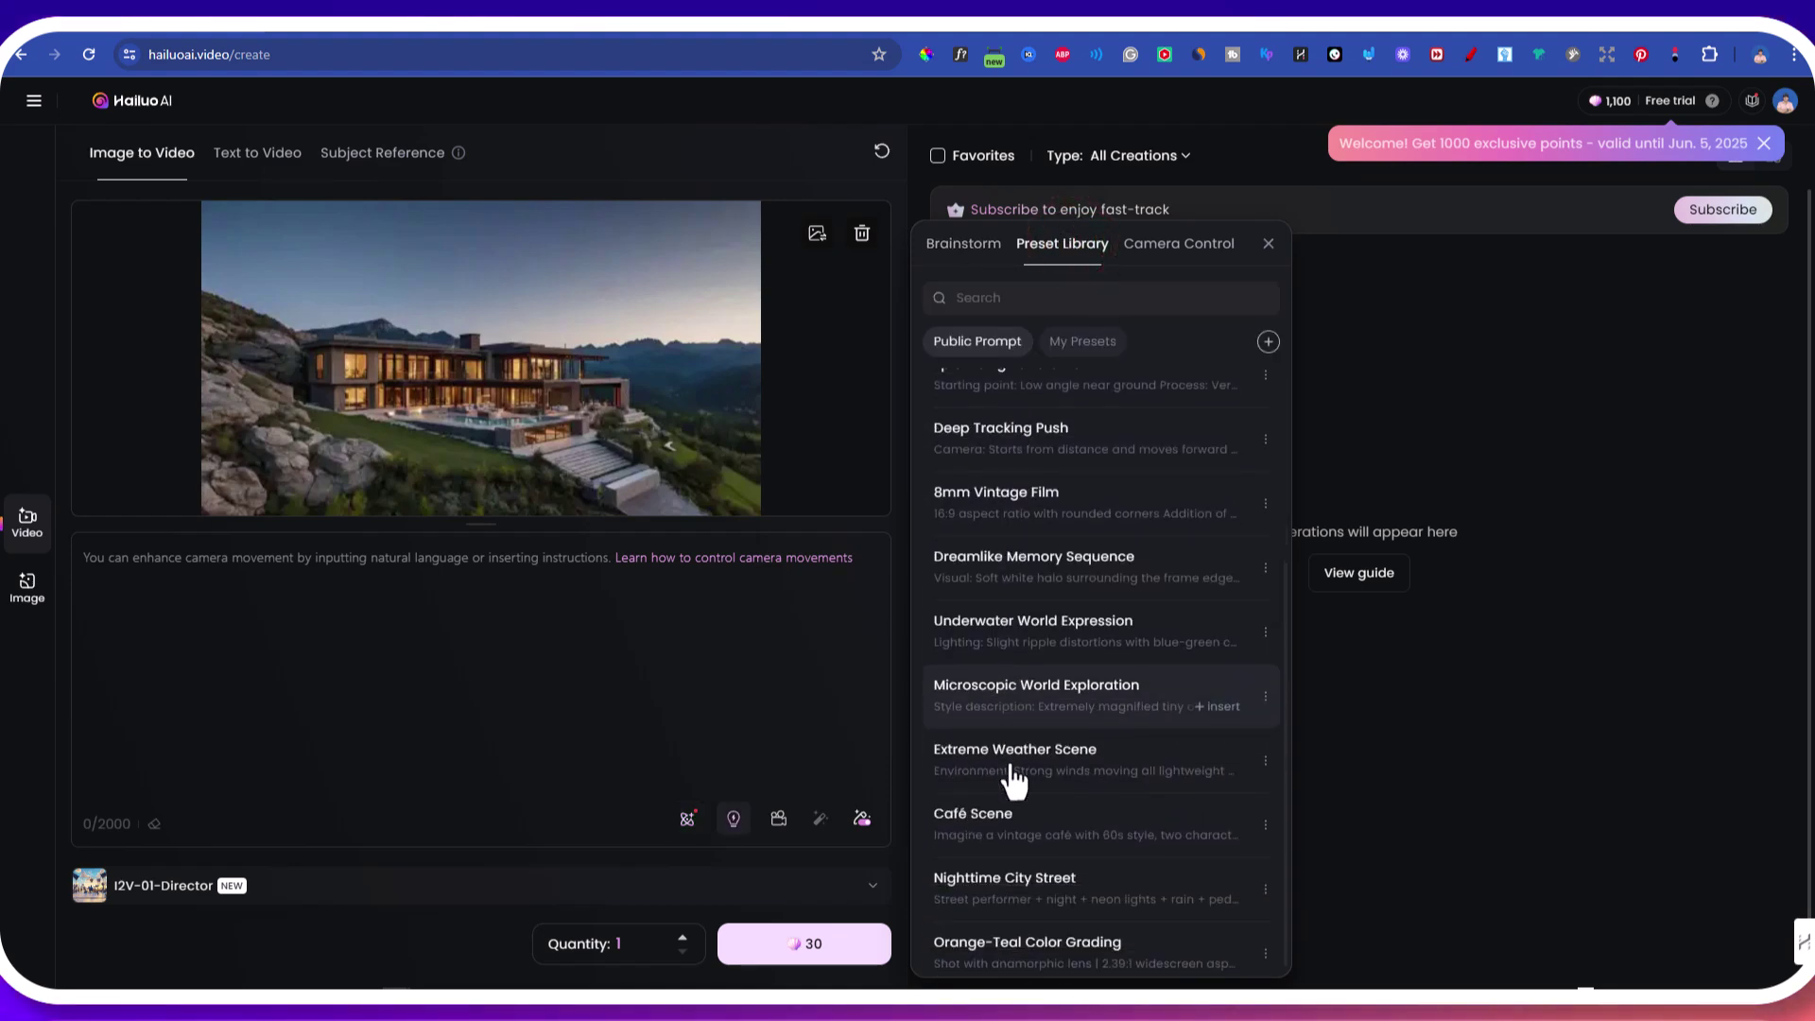
scroll(1016, 779, "up", 3)
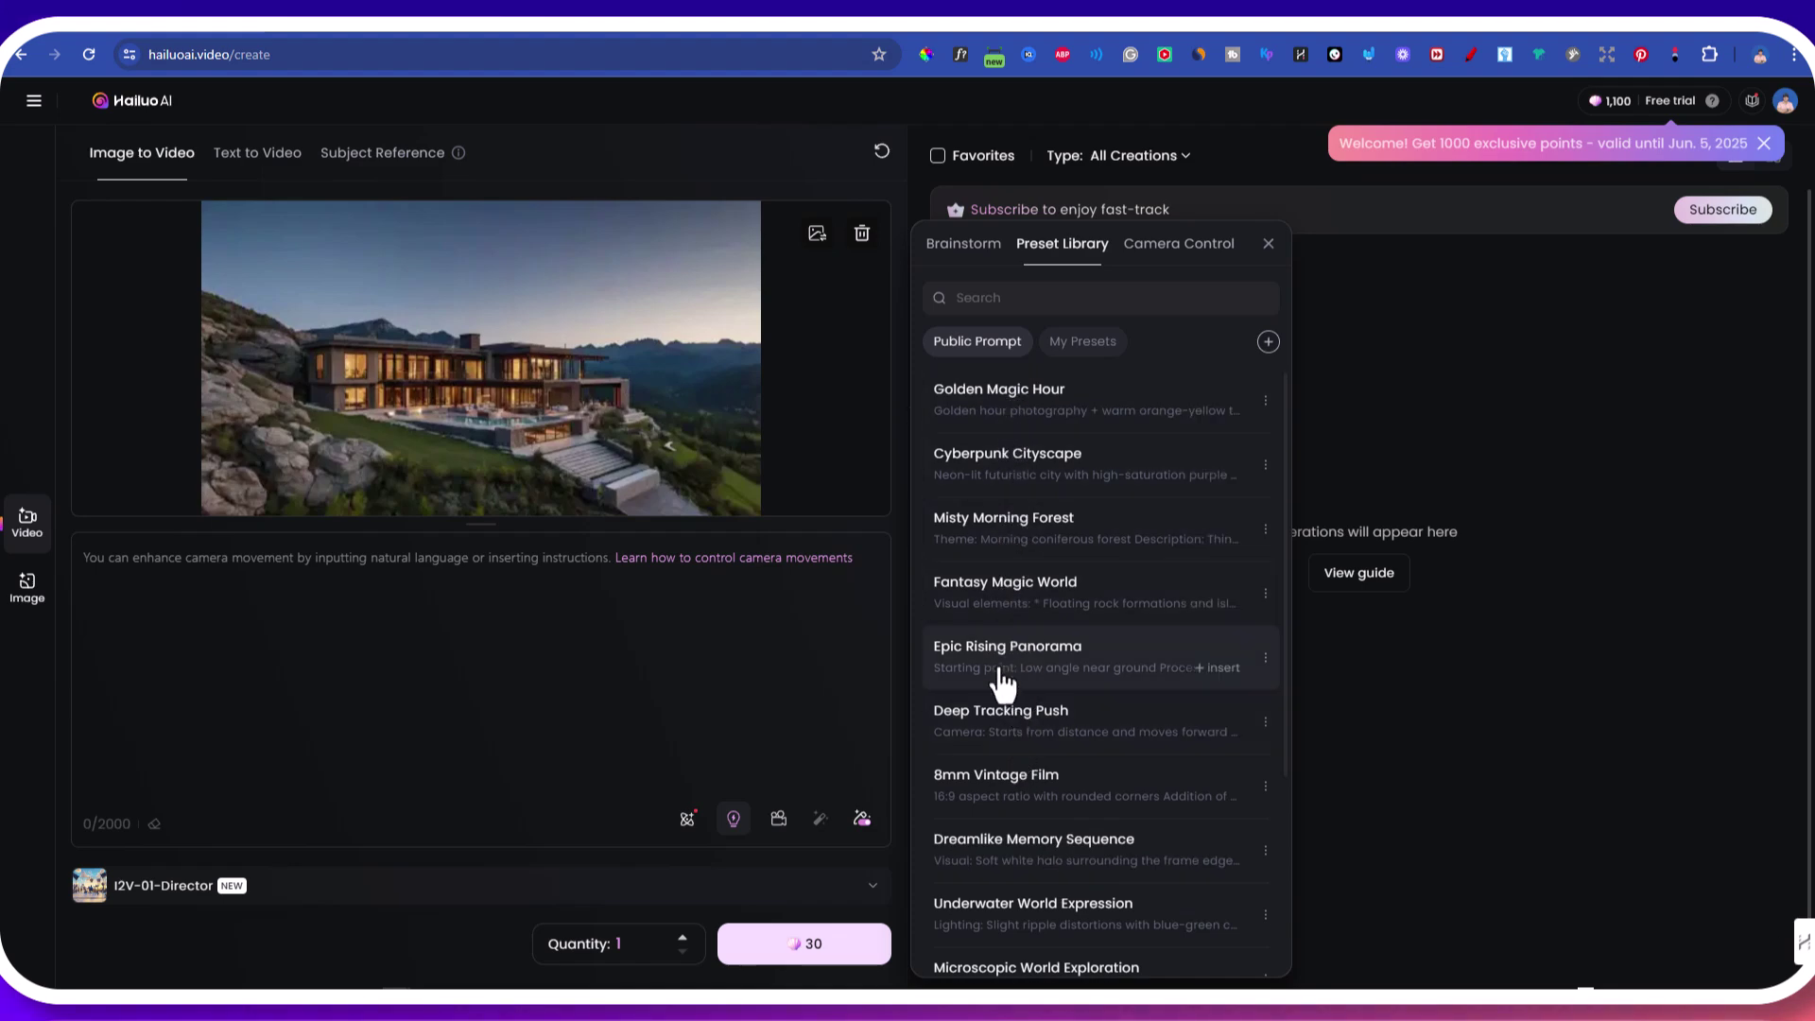
left_click(1175, 267)
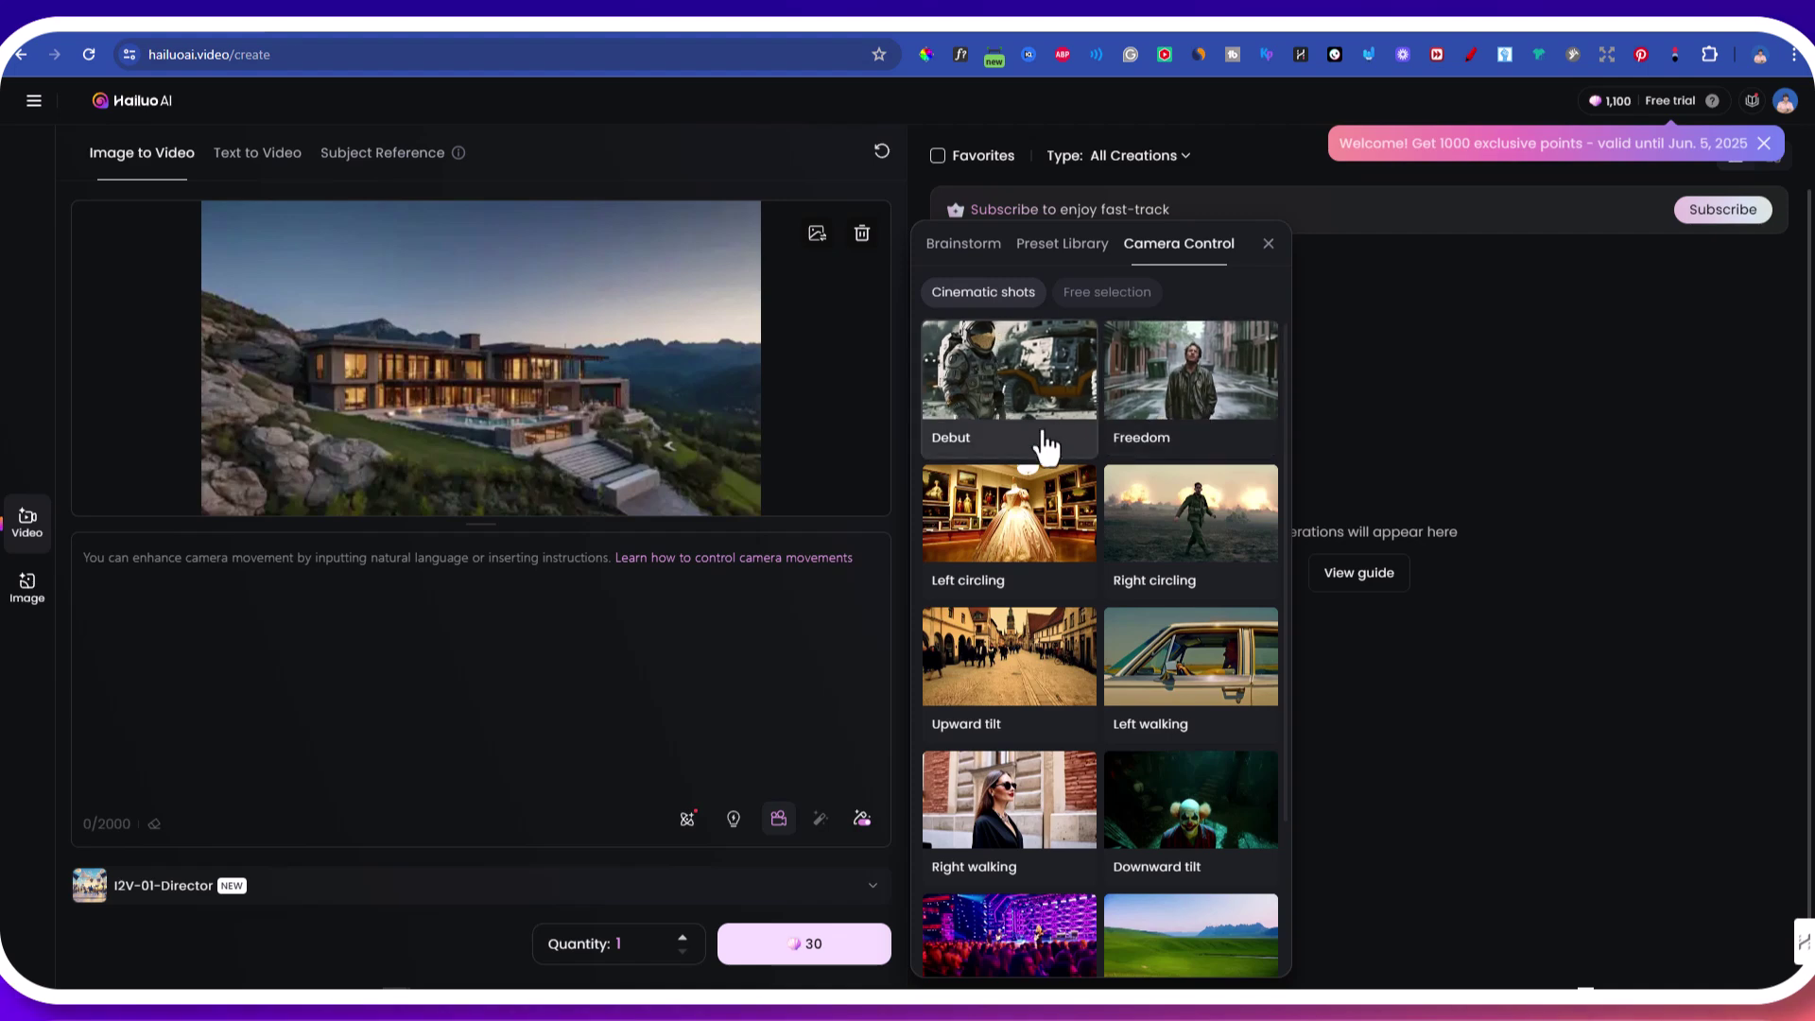
left_click(1165, 528)
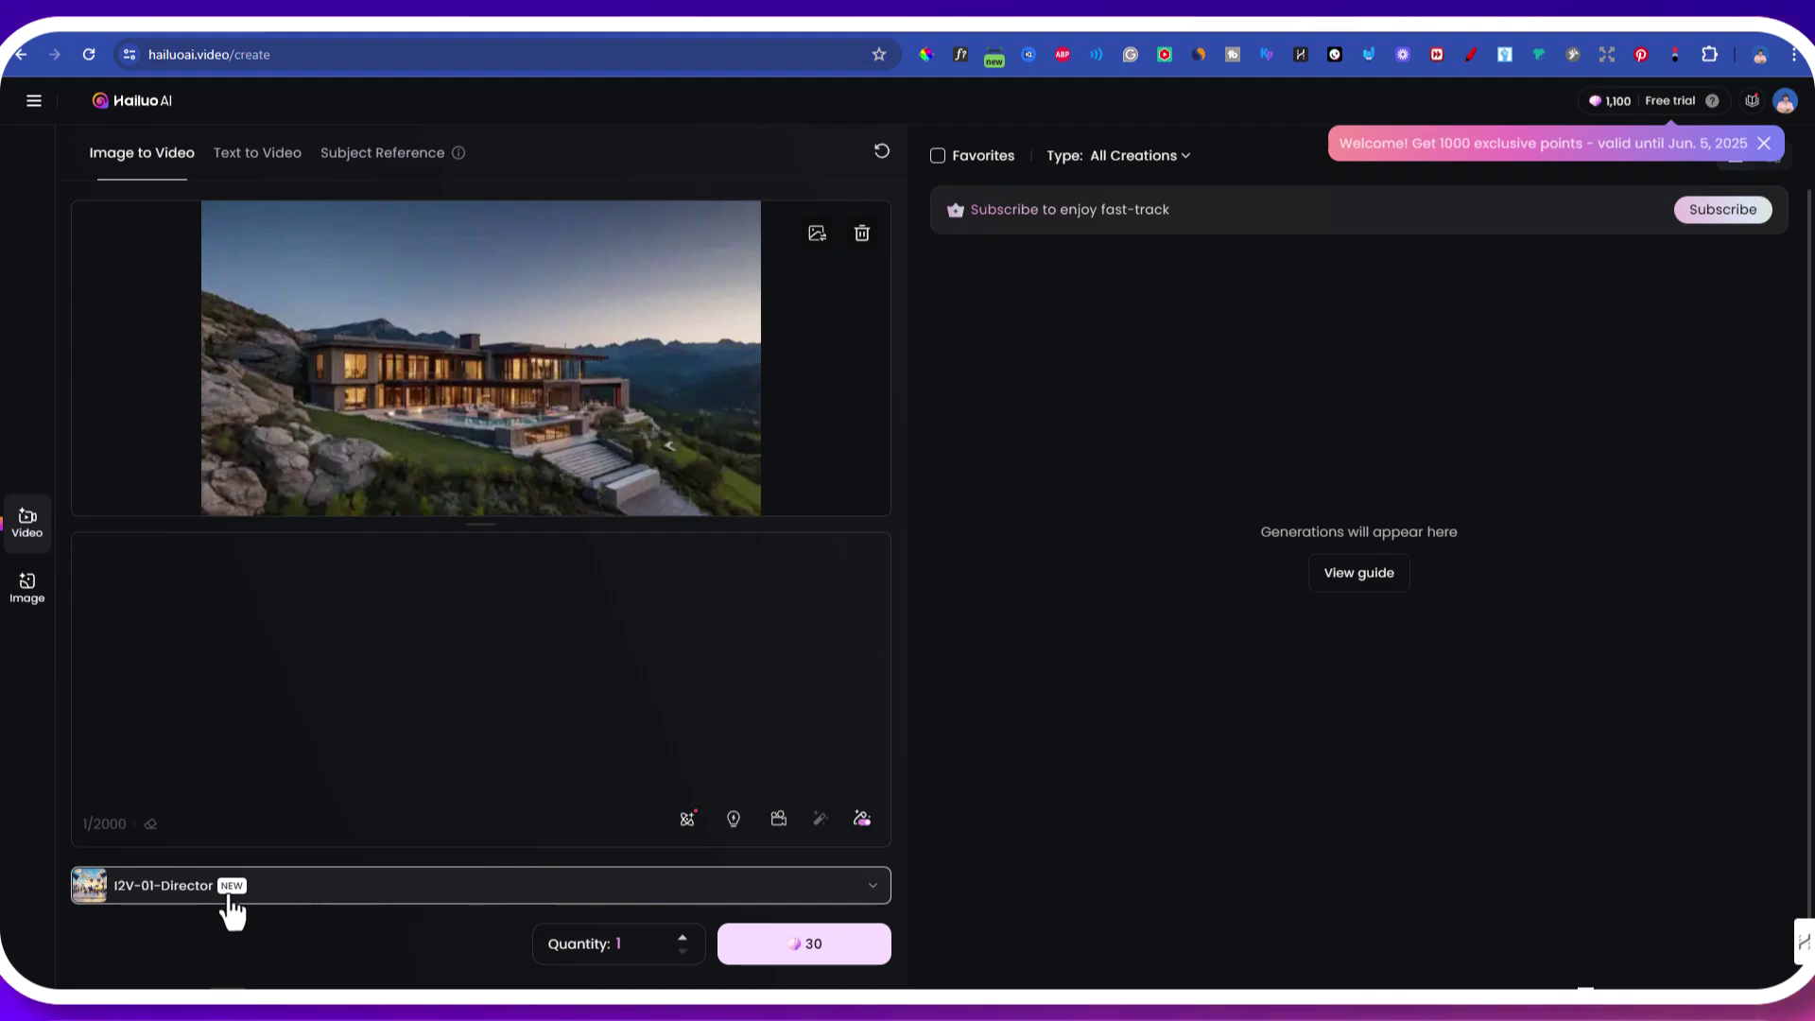
- Review the available image-to-video models and close the list with I2V-01-Director still selected
left_click(868, 888)
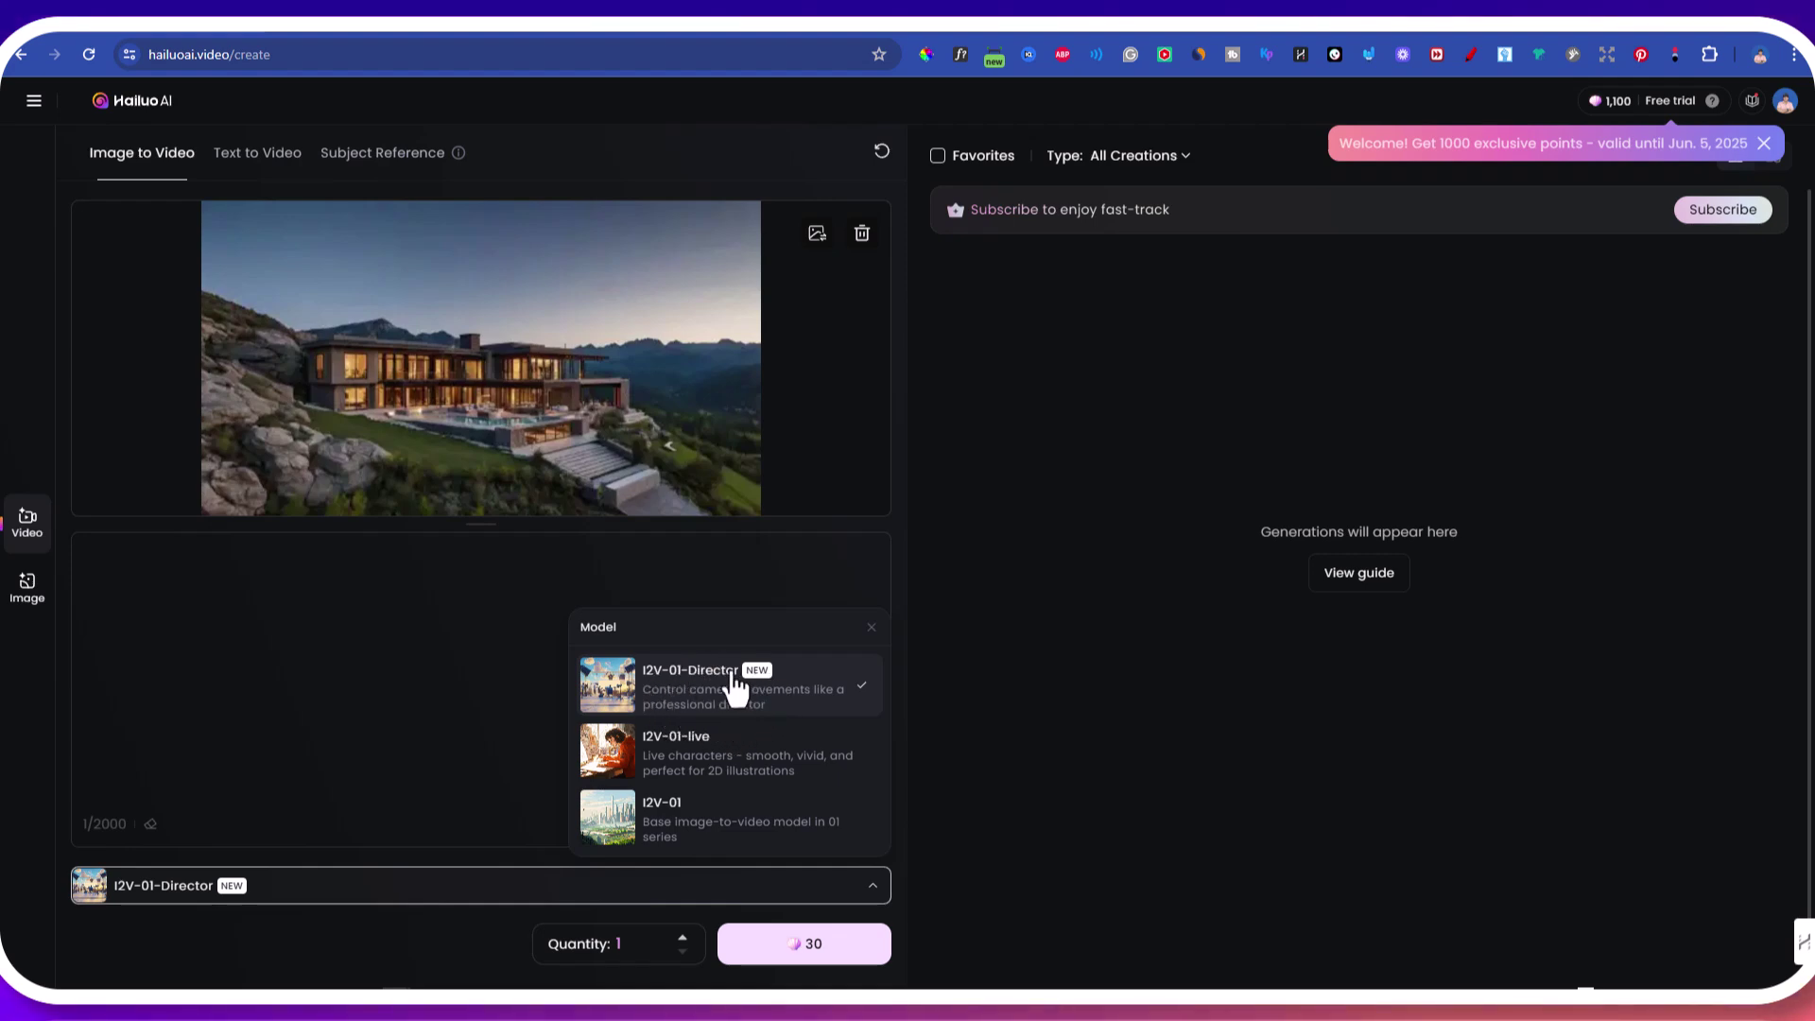
left_click(748, 581)
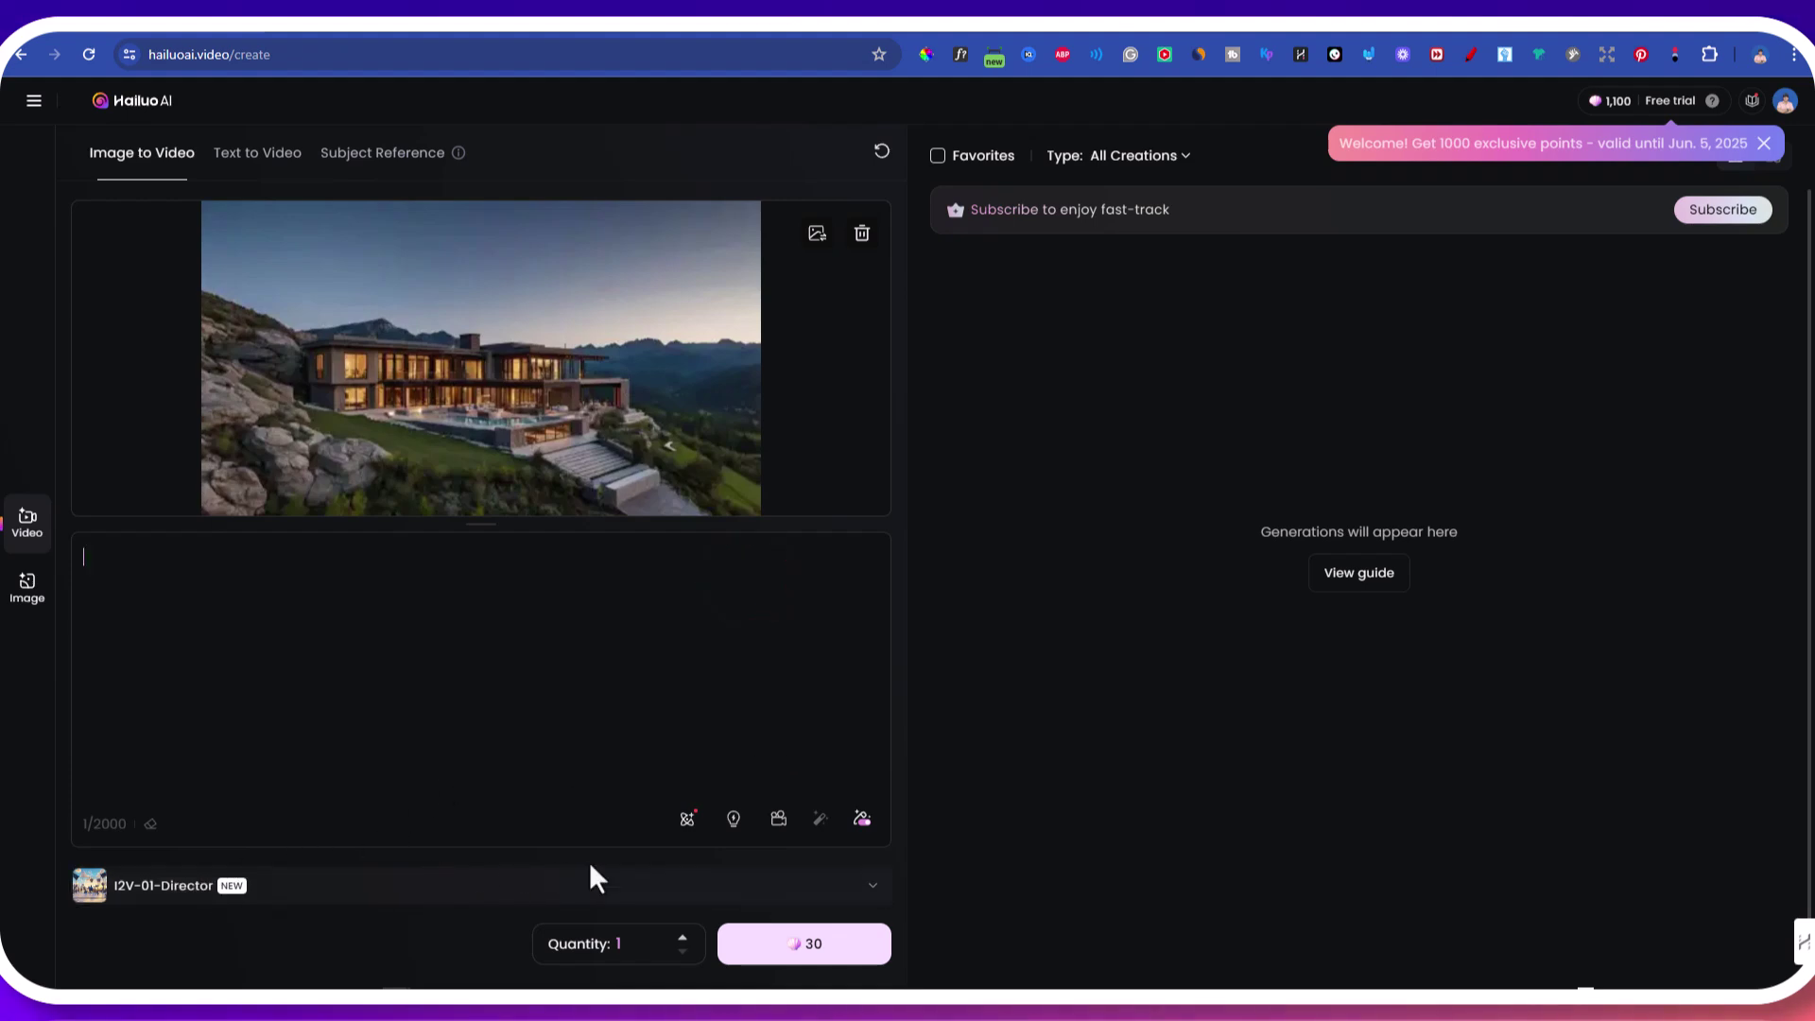
- Generate the villa video with the camera movements Truck left, Push in and Pan right, and open the result
left_click(733, 818)
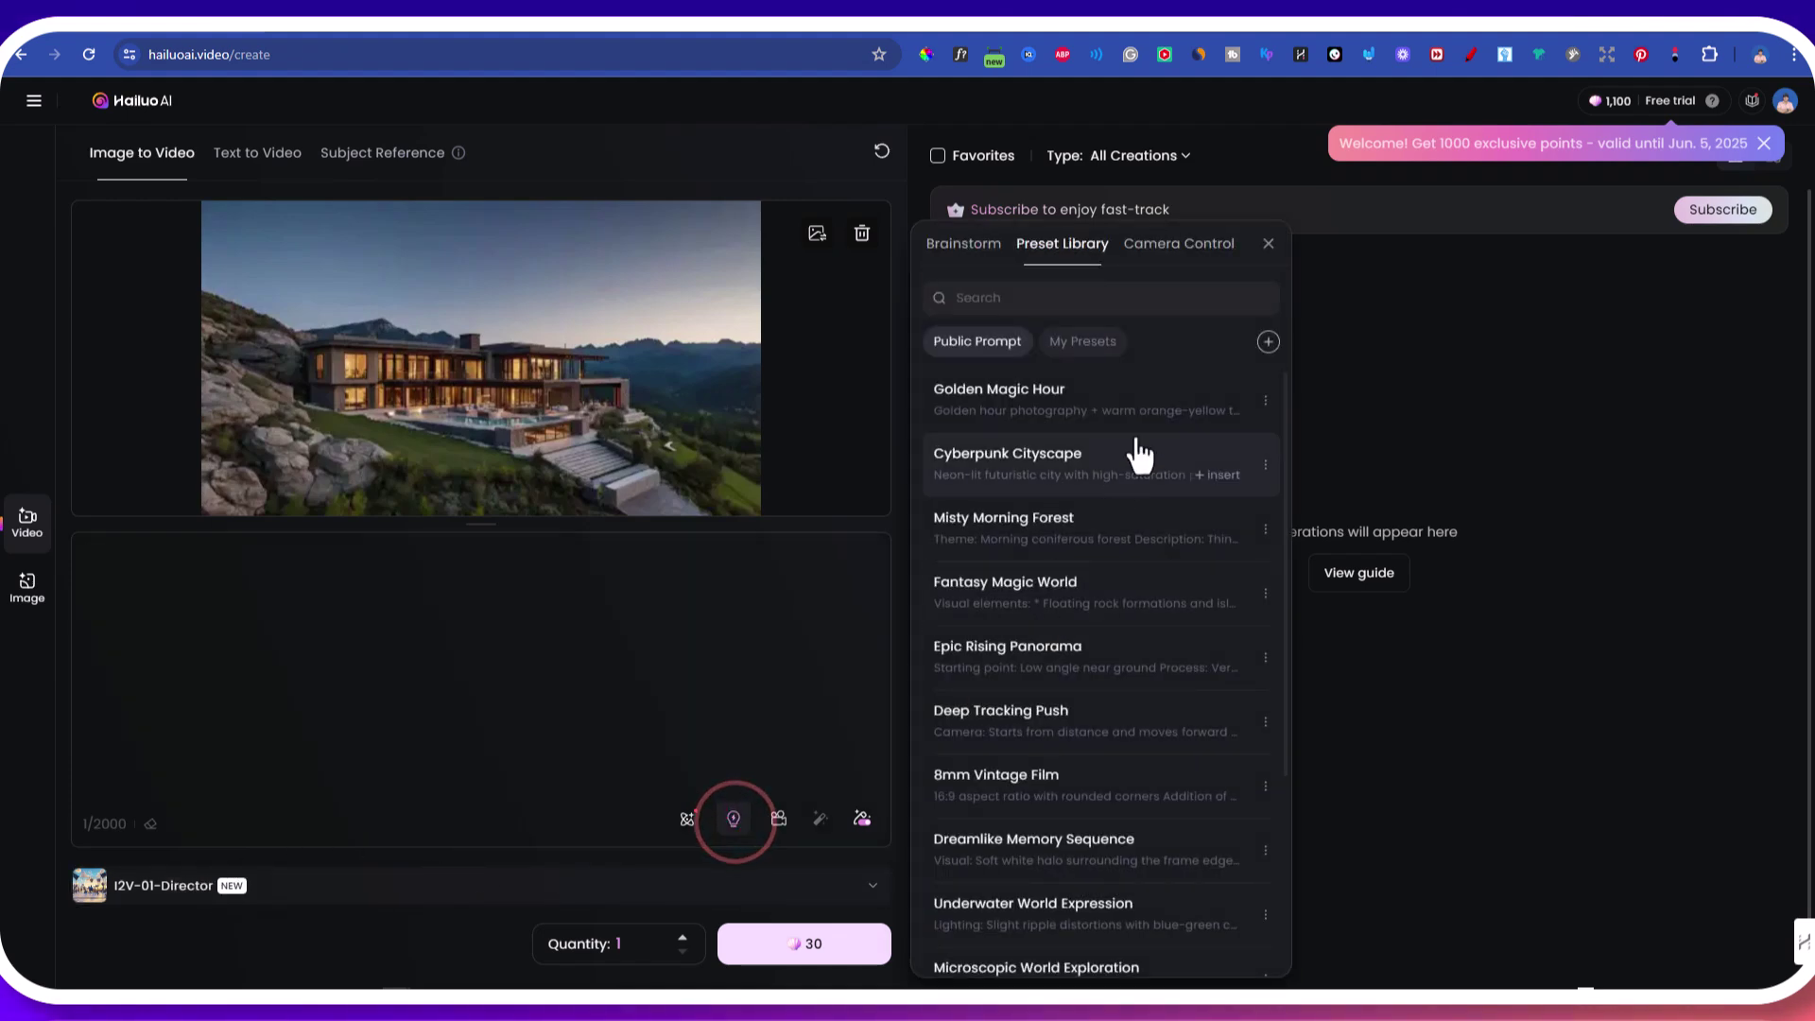
left_click(1197, 246)
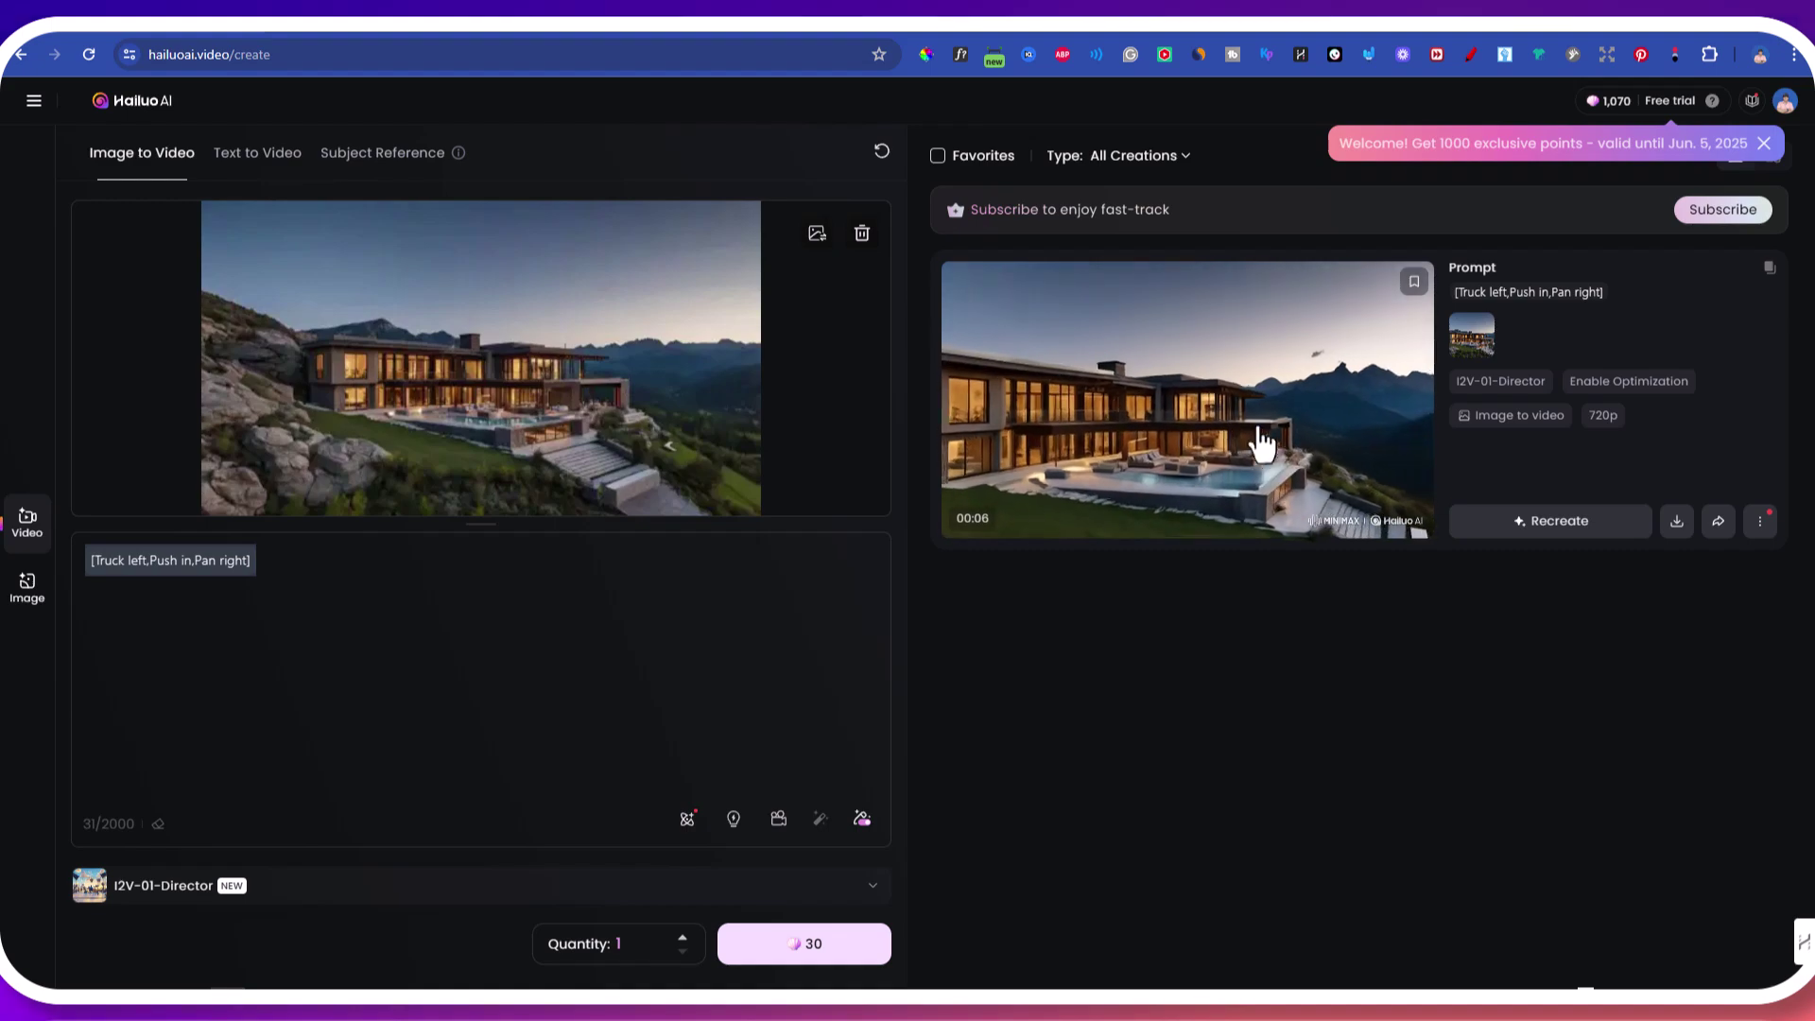
left_click(1314, 465)
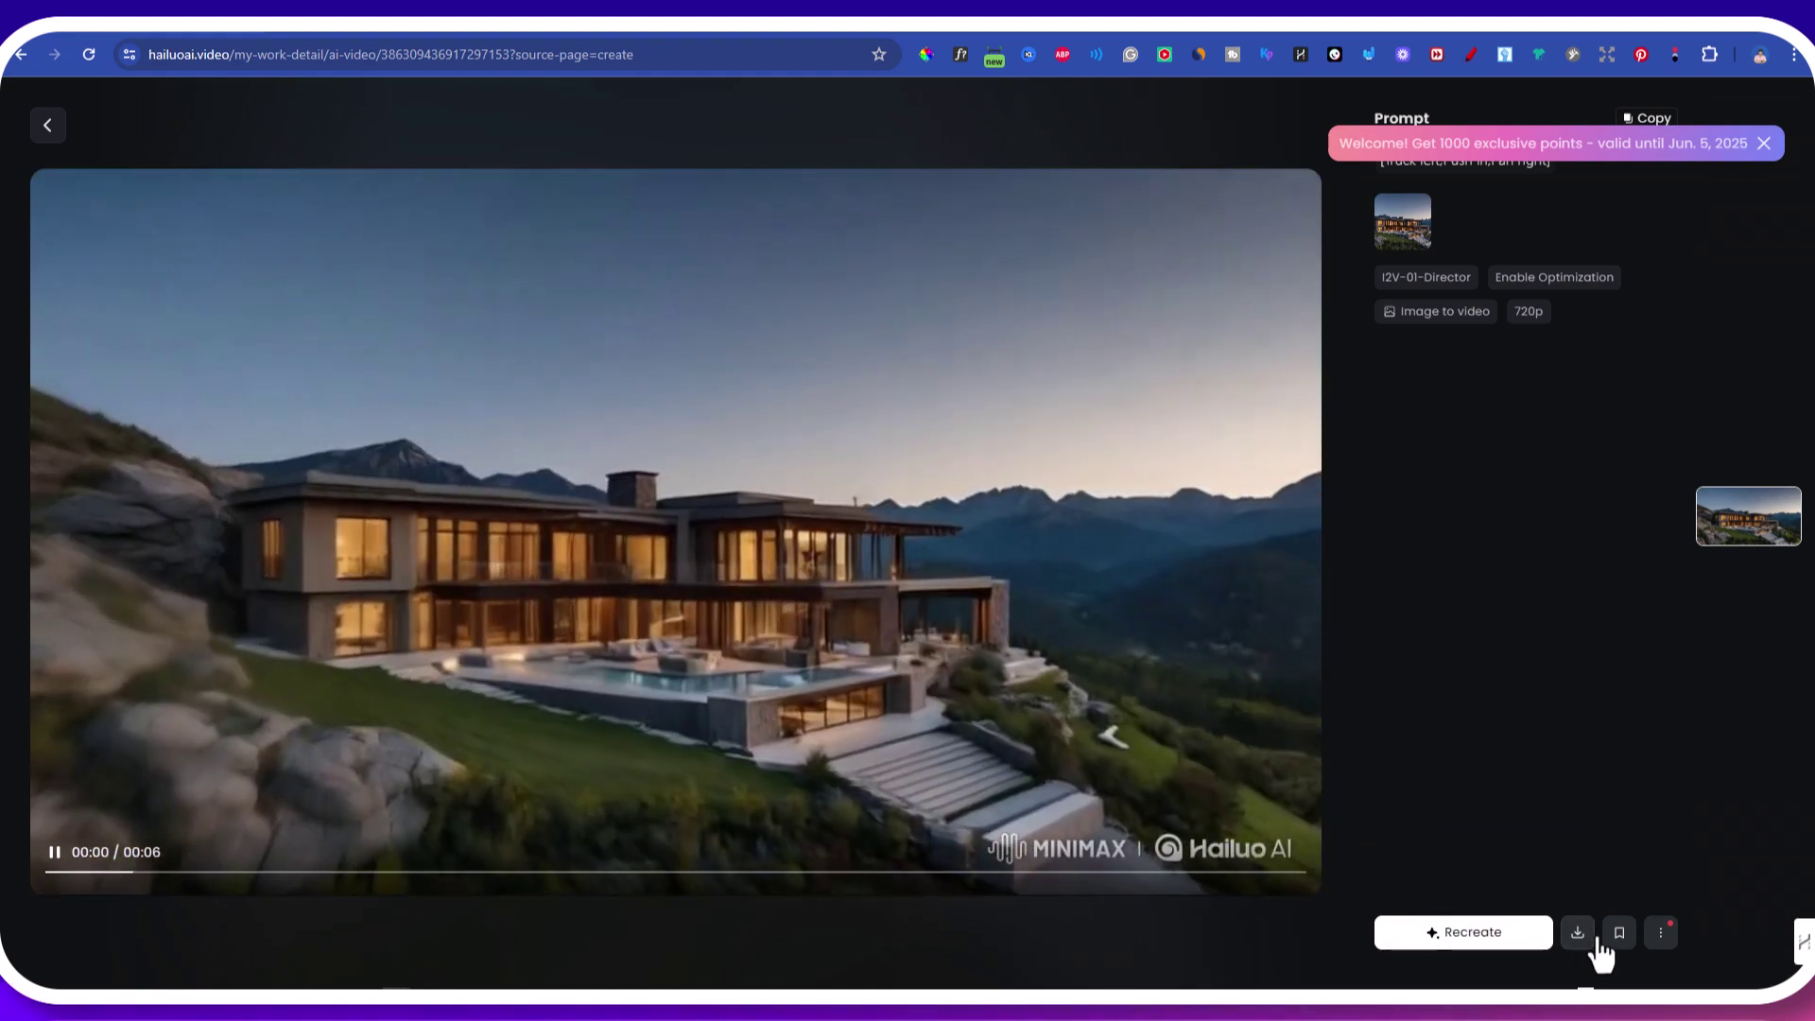
- Generate a video from the grand staircase interior image with the Left circling shot (Truck left, Pan right, Tracking shot), and open the result
left_click(1661, 934)
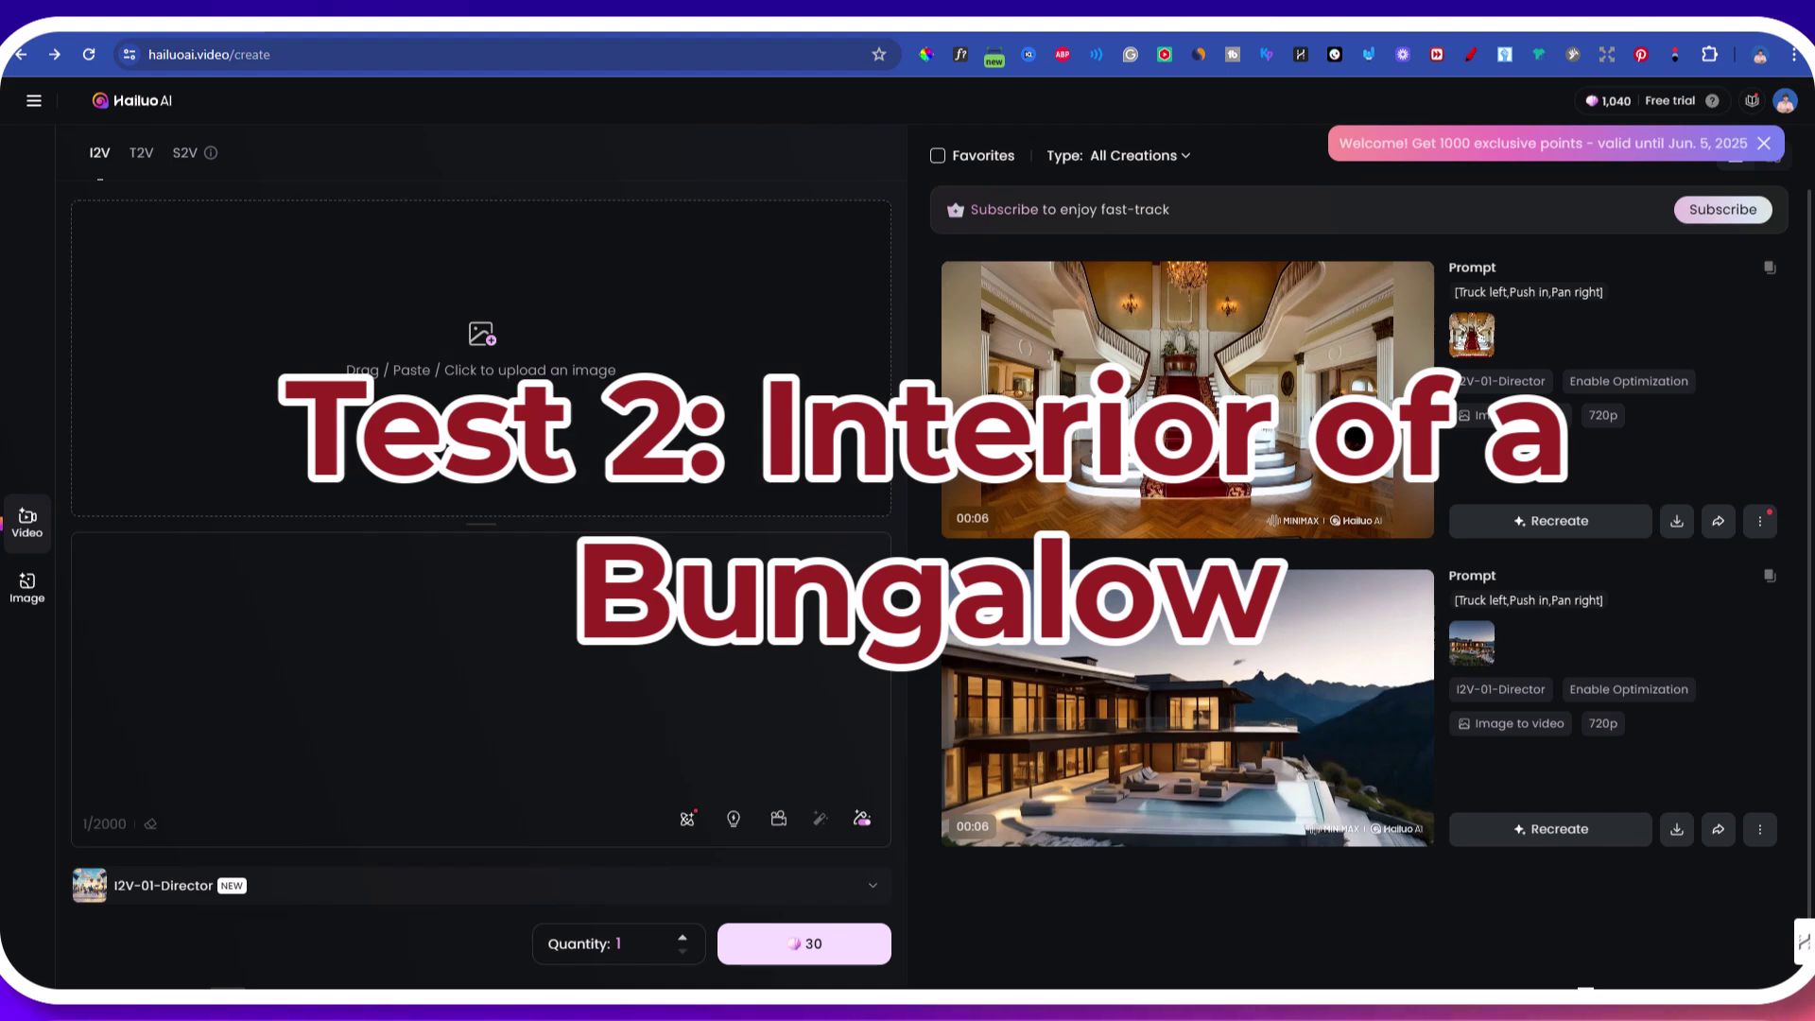
left_click_drag(57, 407, 484, 501)
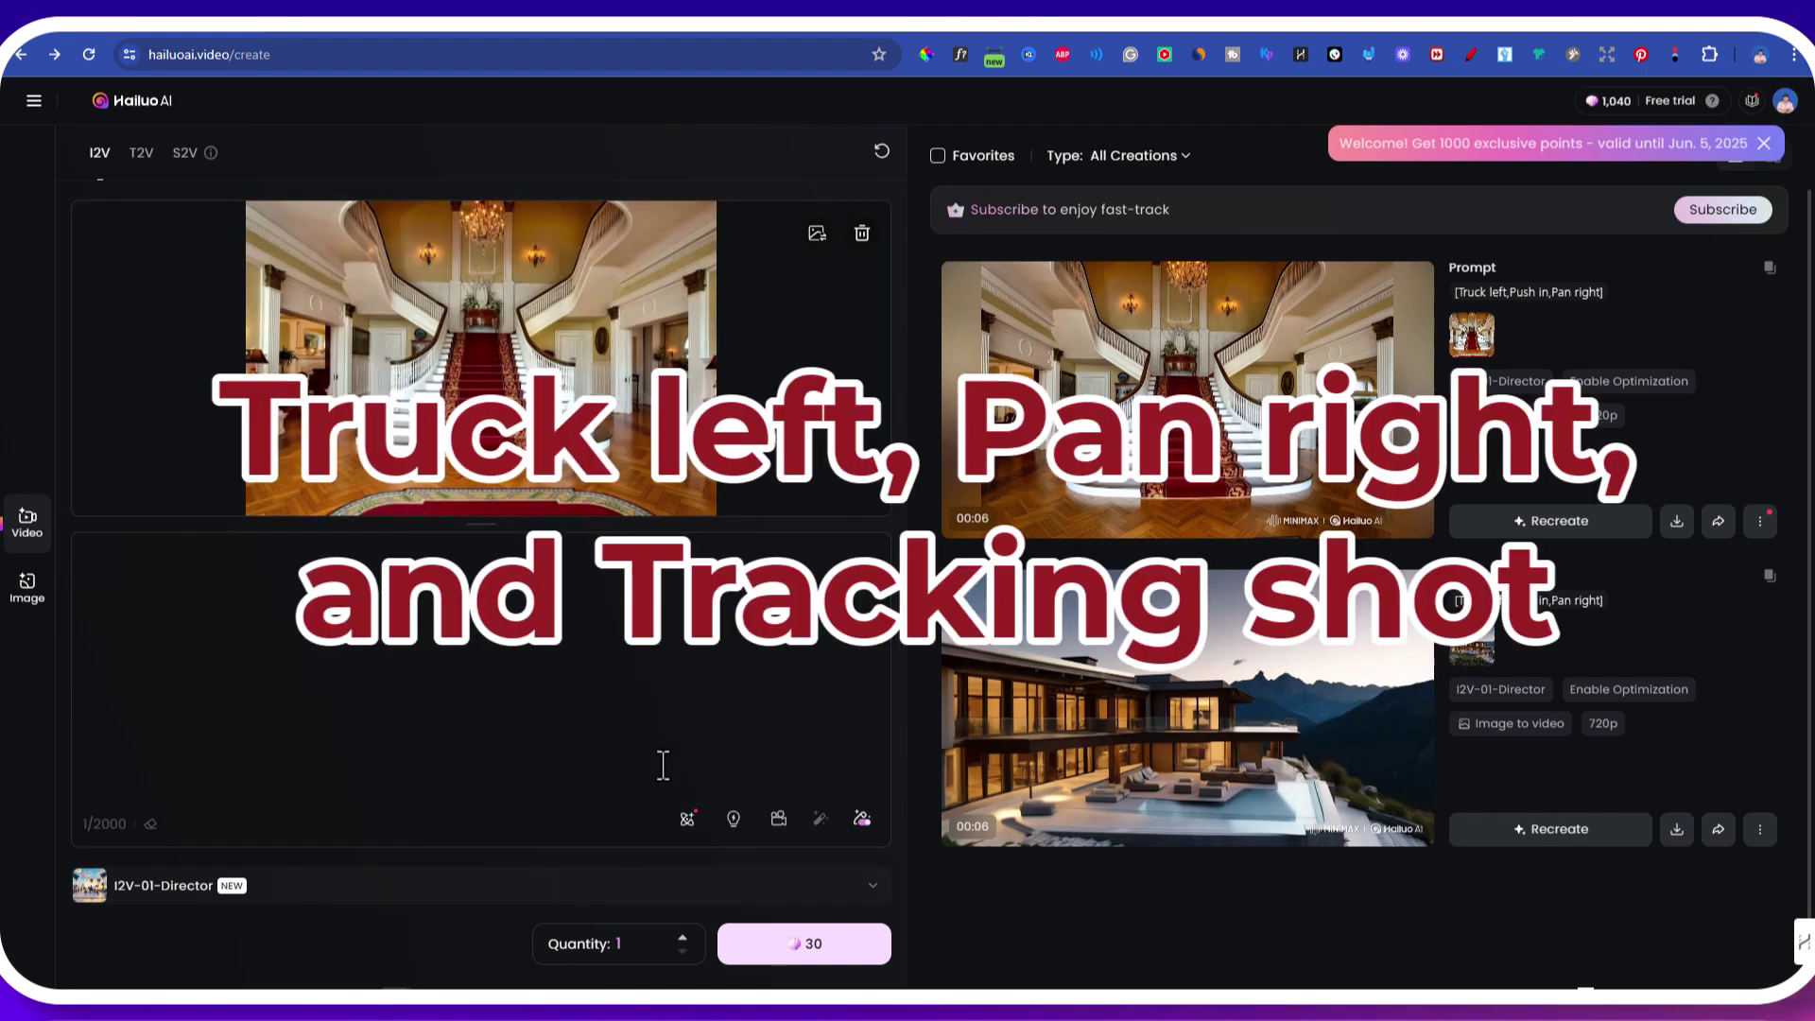
left_click(733, 819)
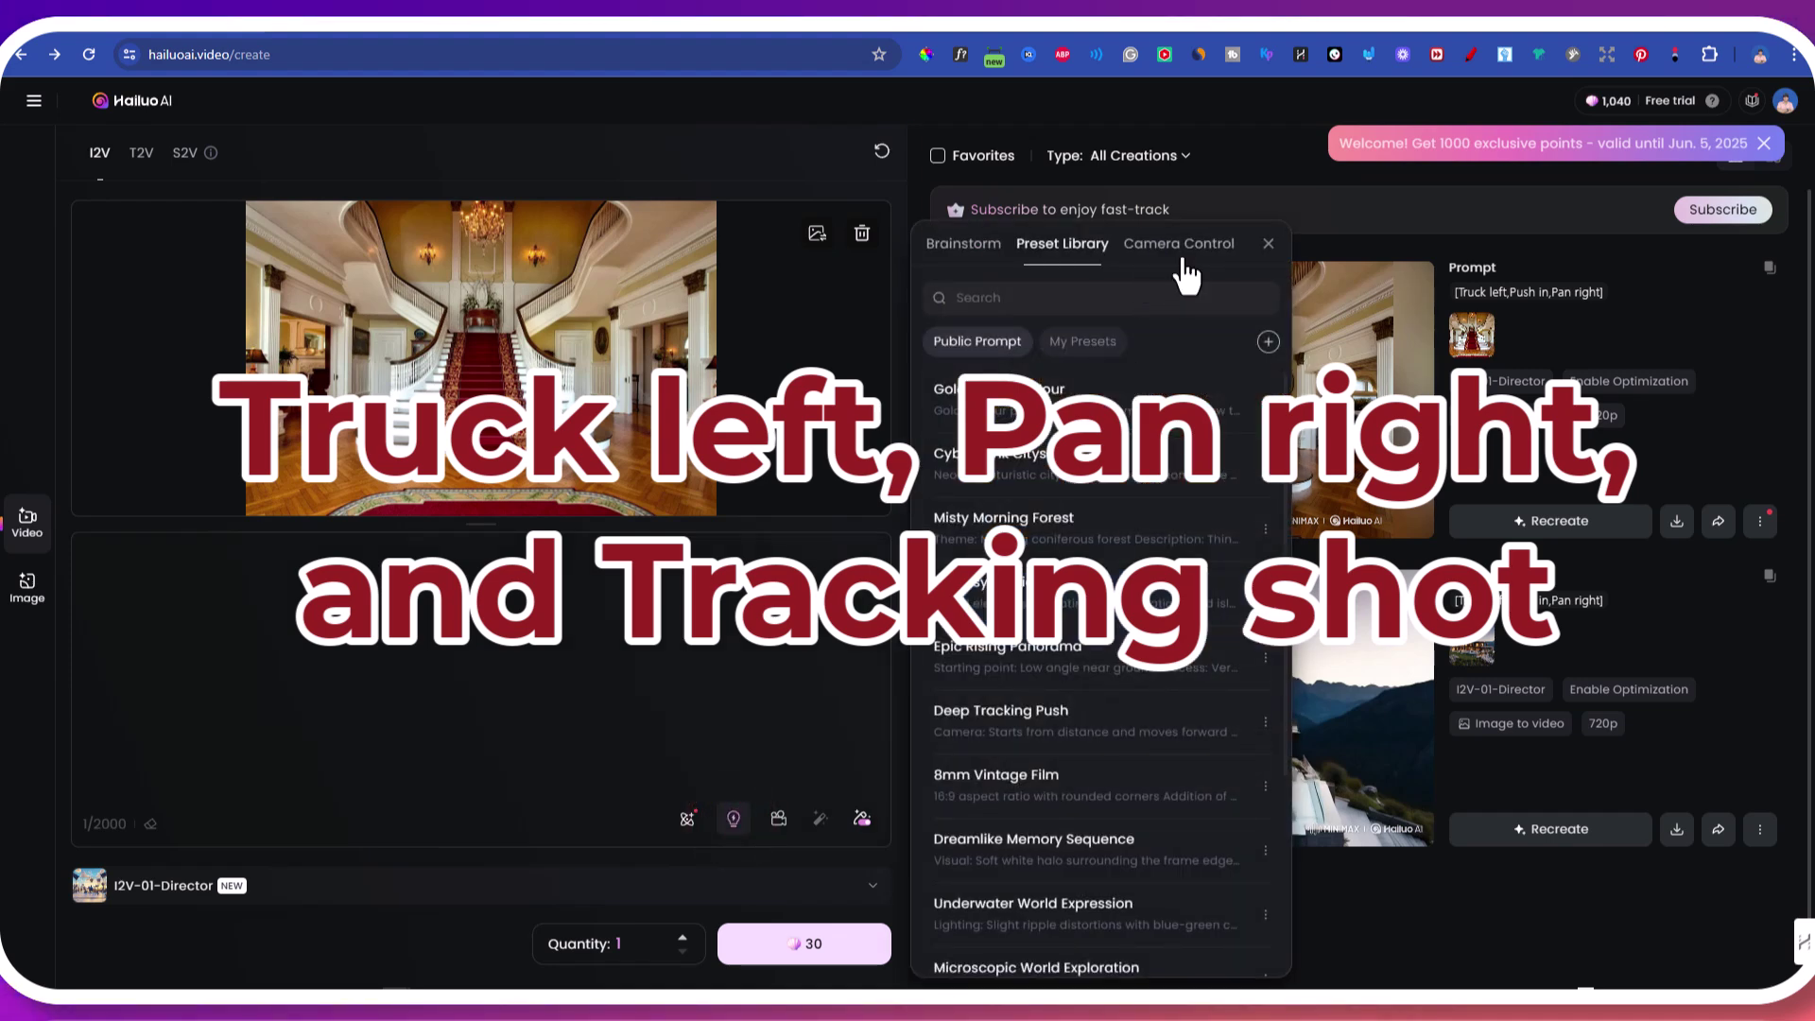
left_click(1181, 250)
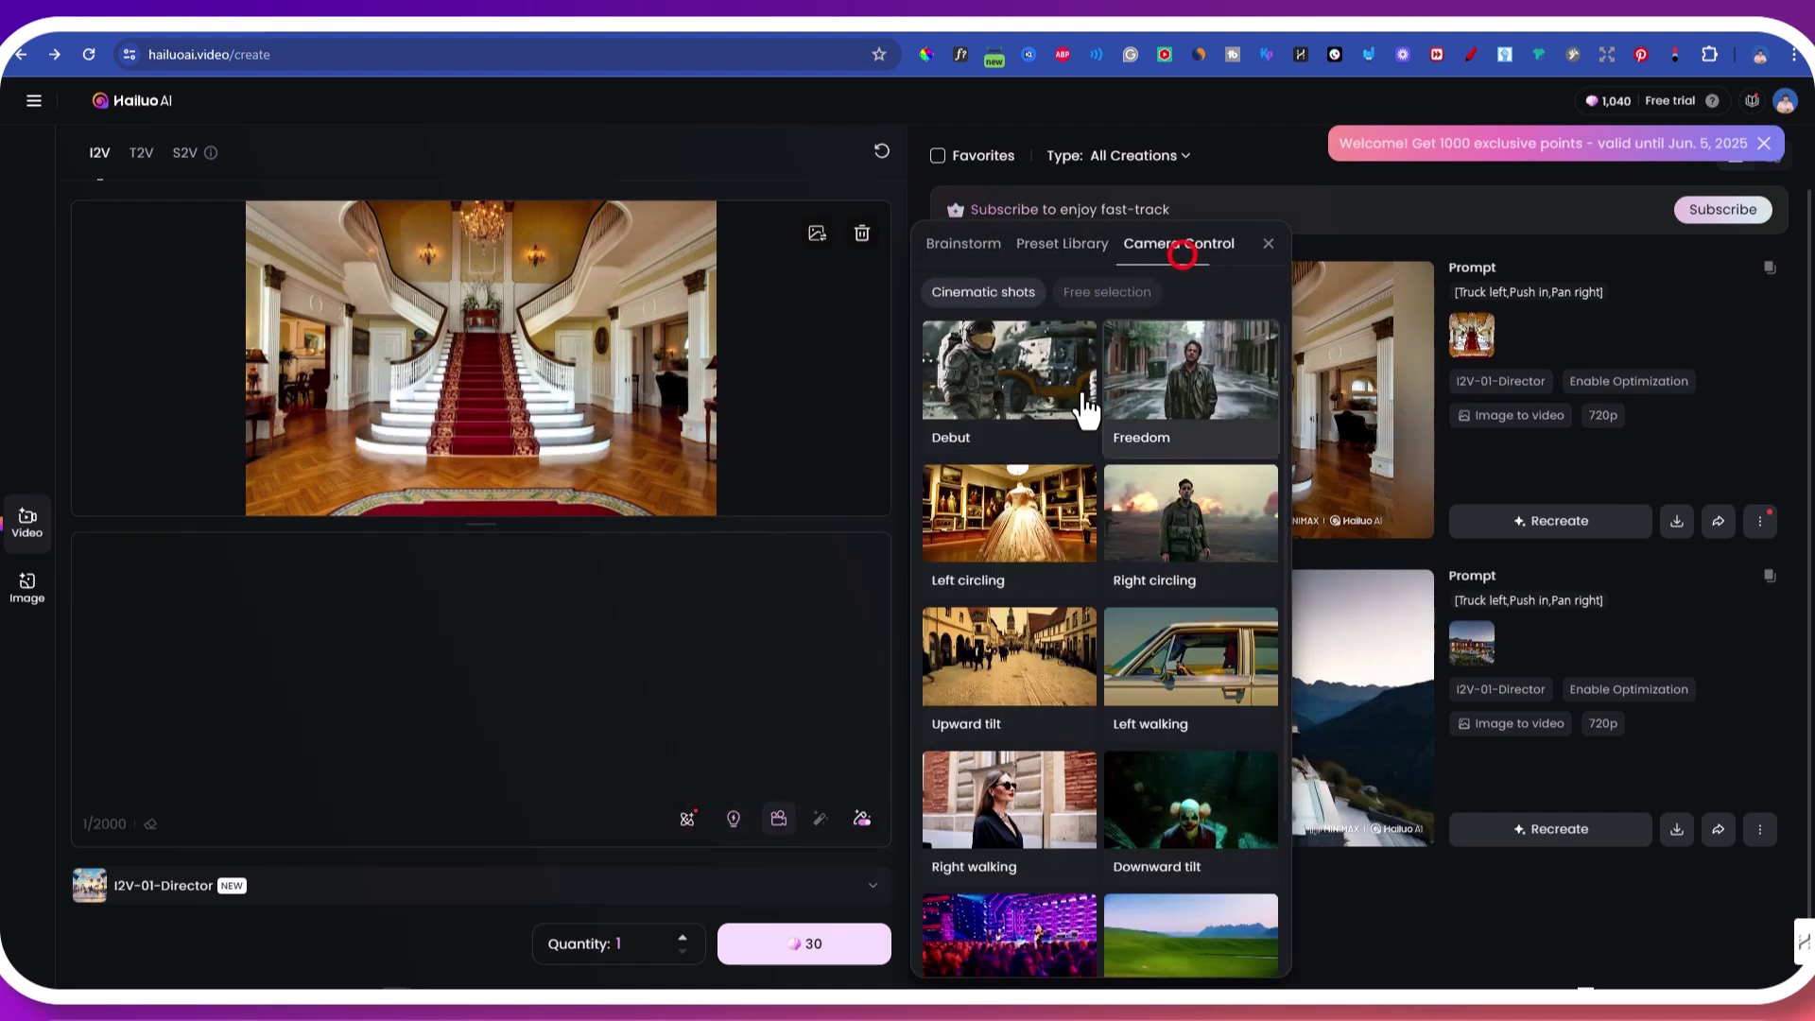
left_click(987, 591)
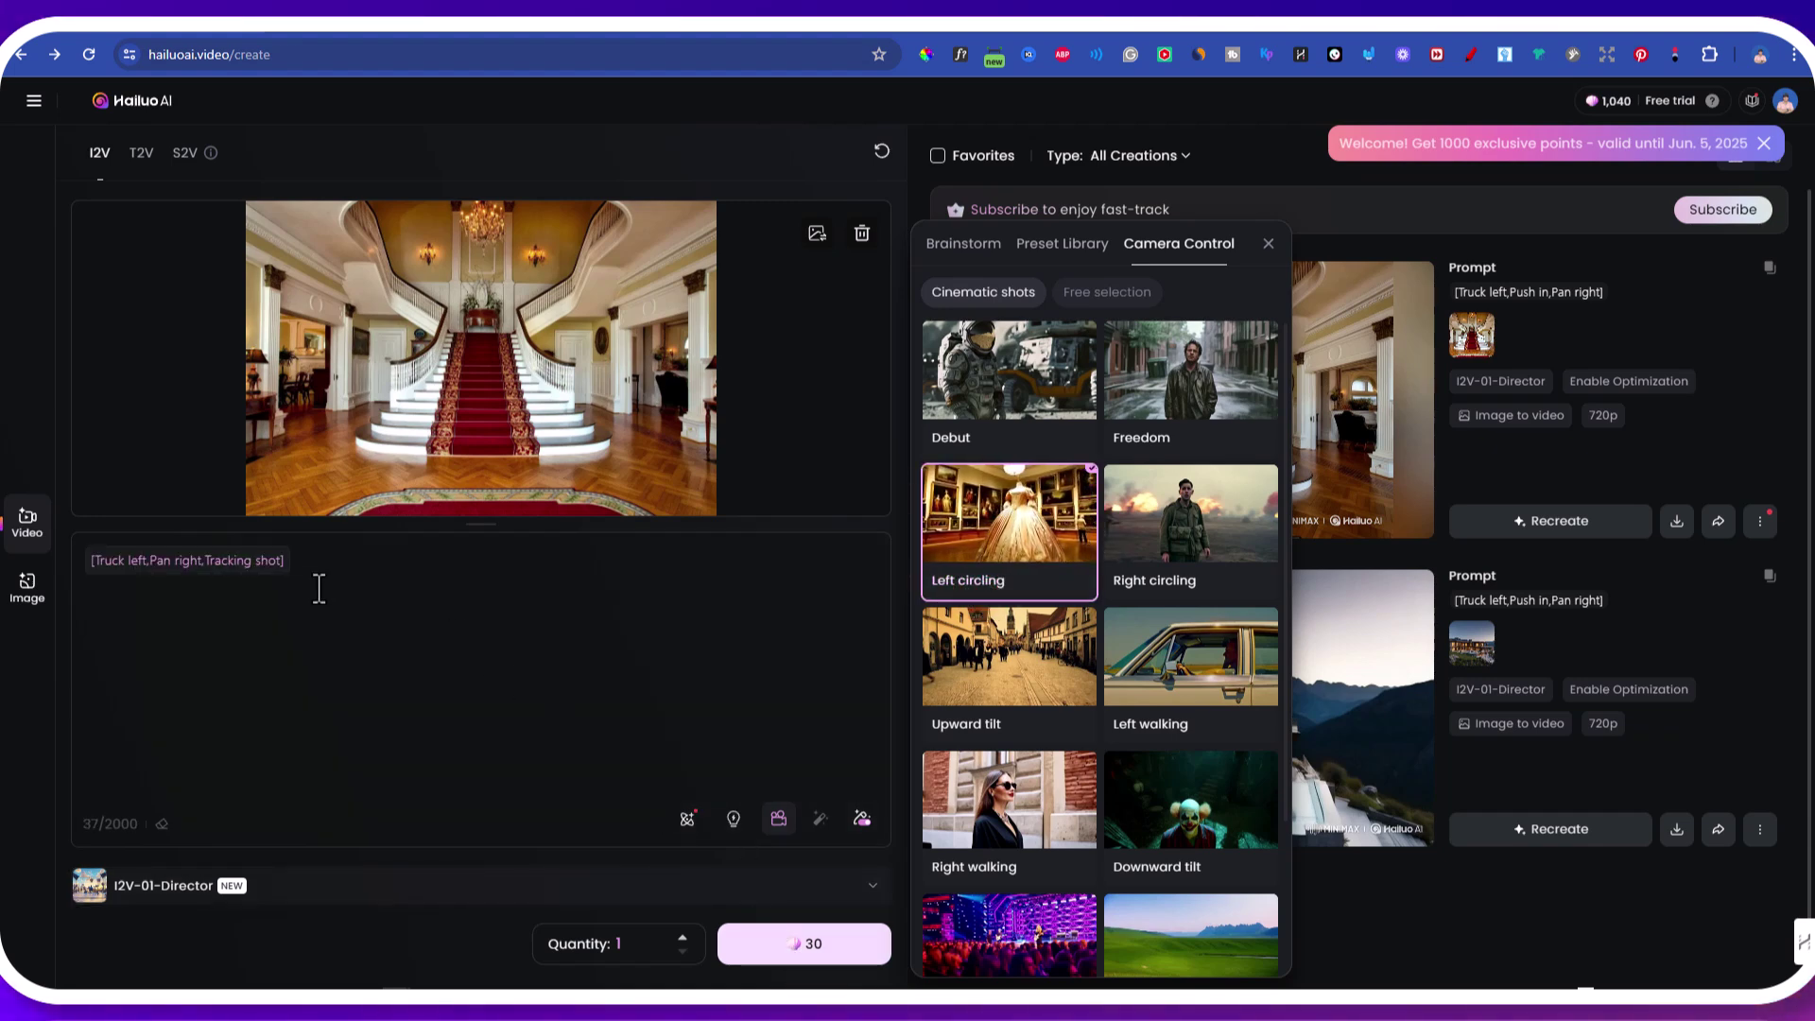
left_click(803, 942)
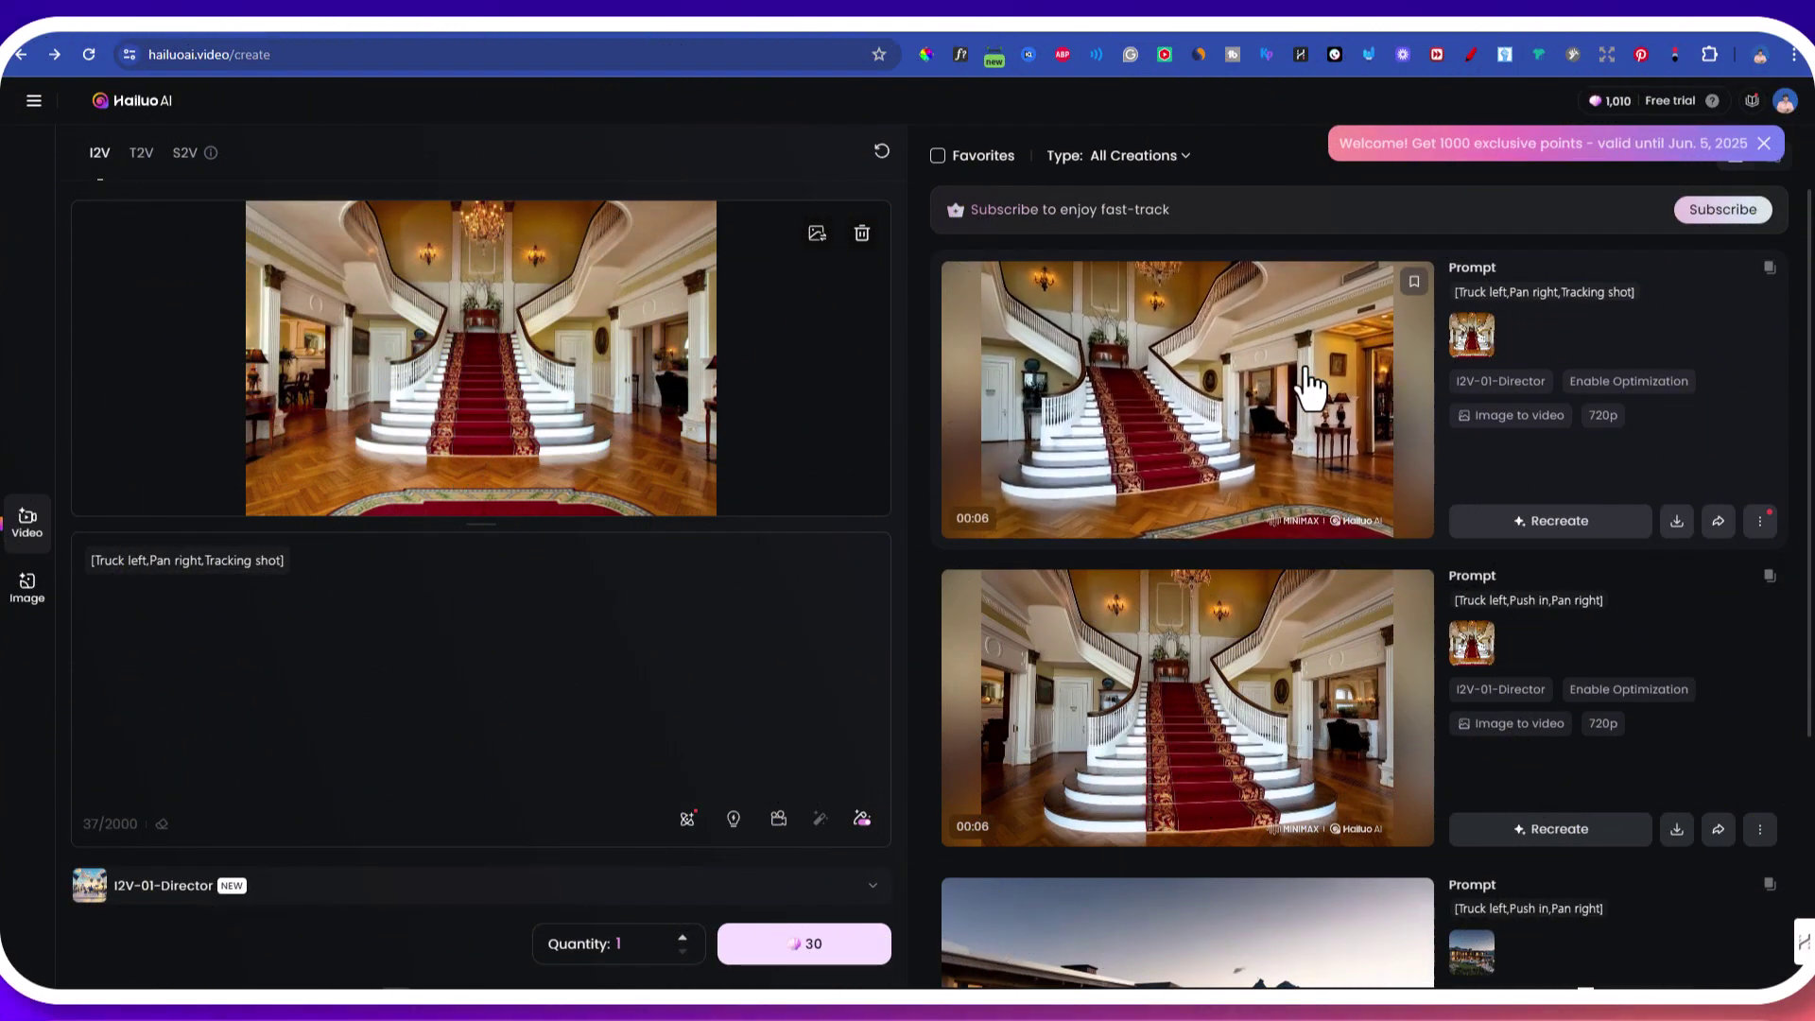
left_click(1311, 386)
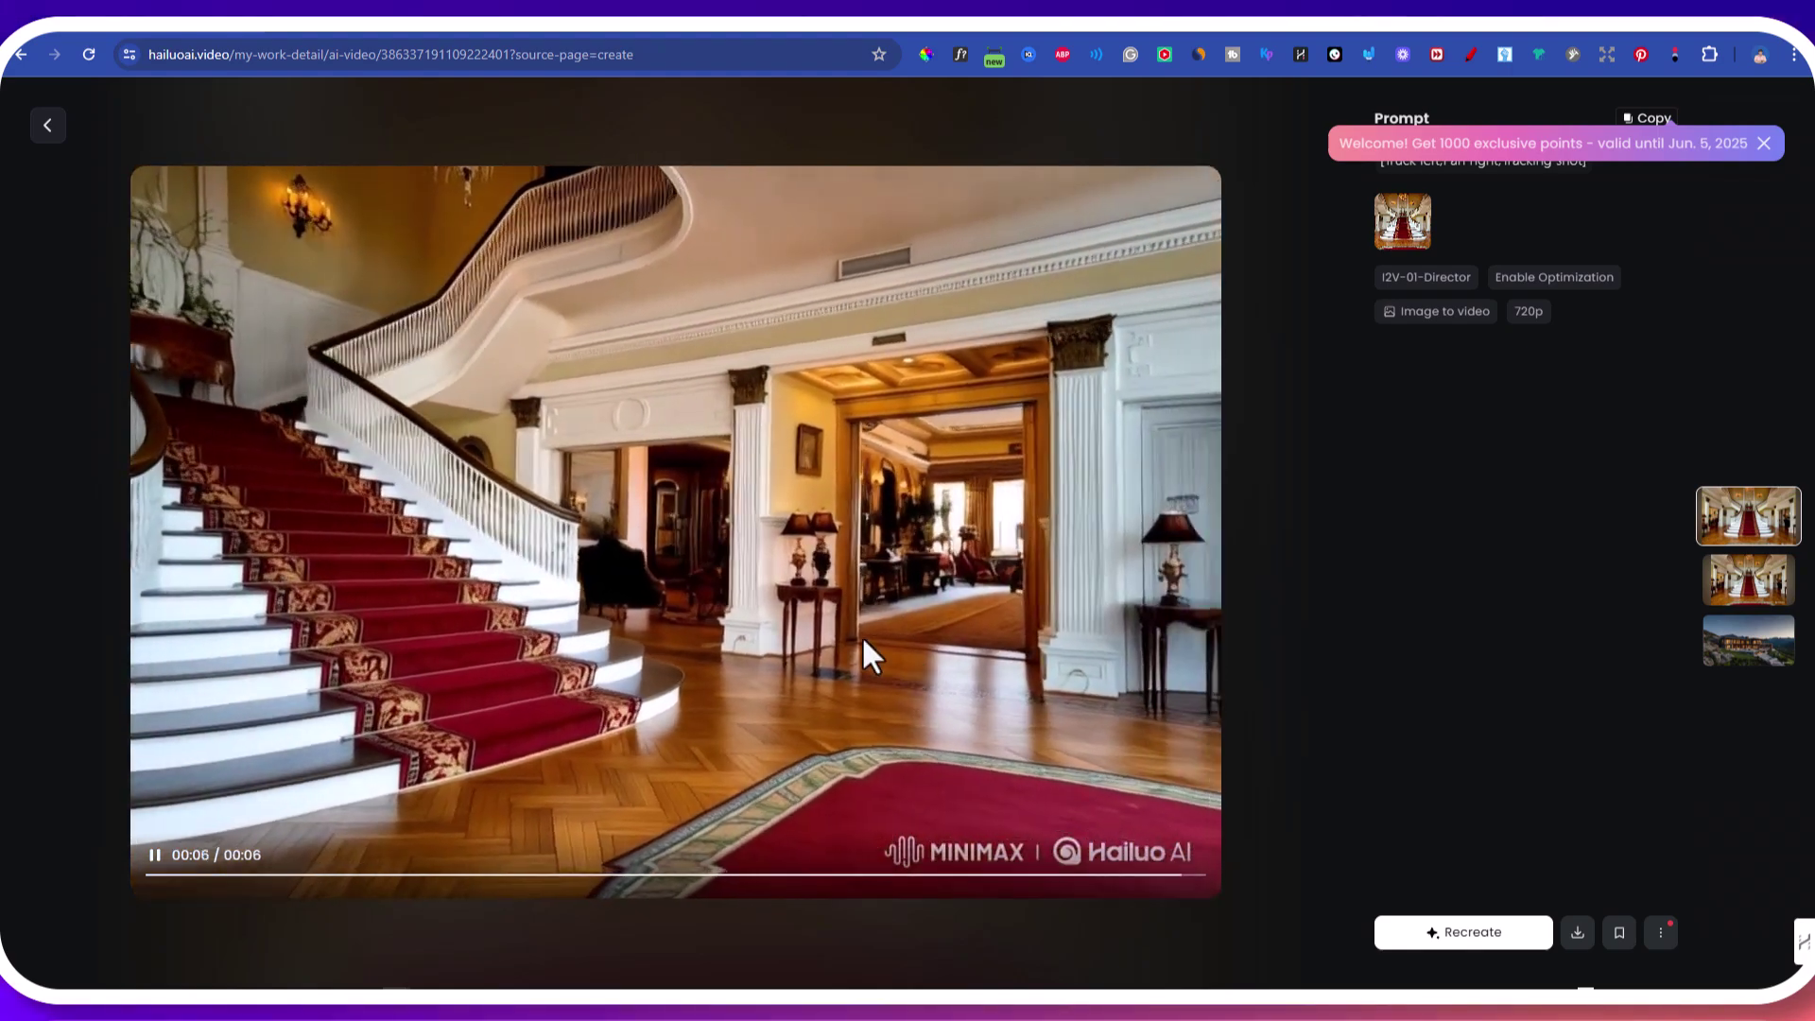
- Return to the creation page and generate another staircase video combining the Debut and Left circling cinematic shots
key("alt+Left")
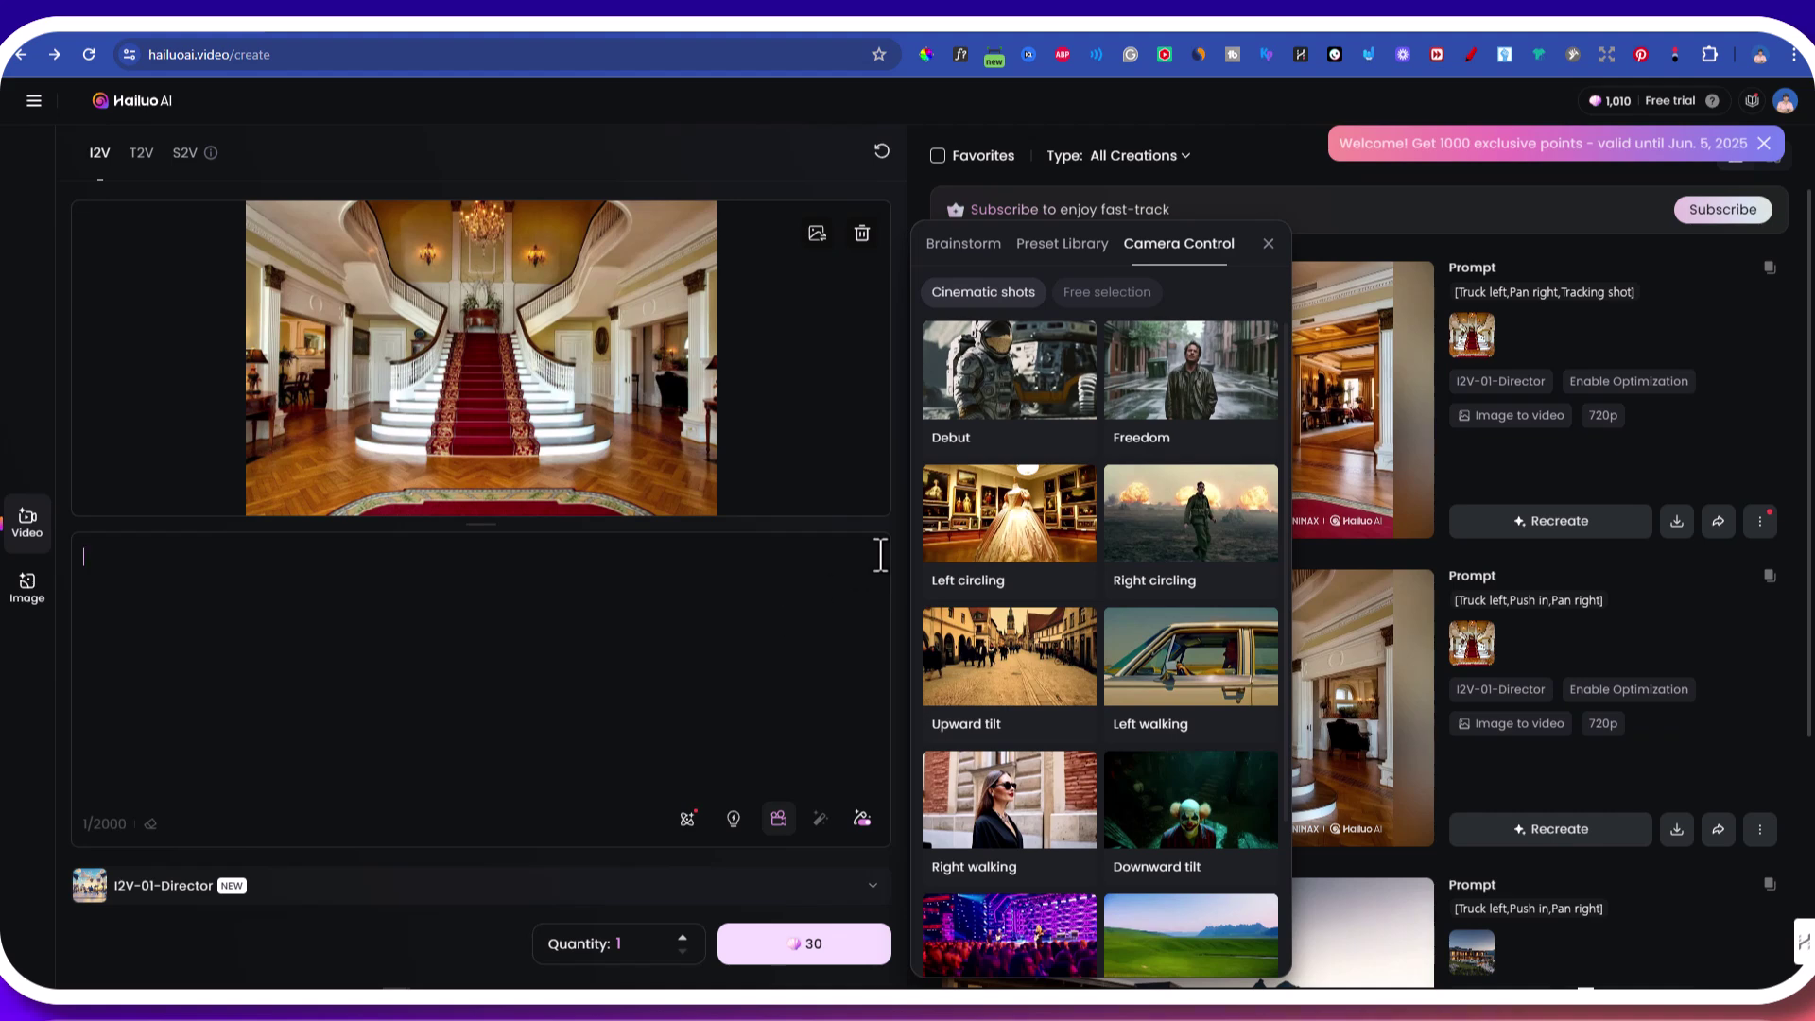
left_click(1002, 388)
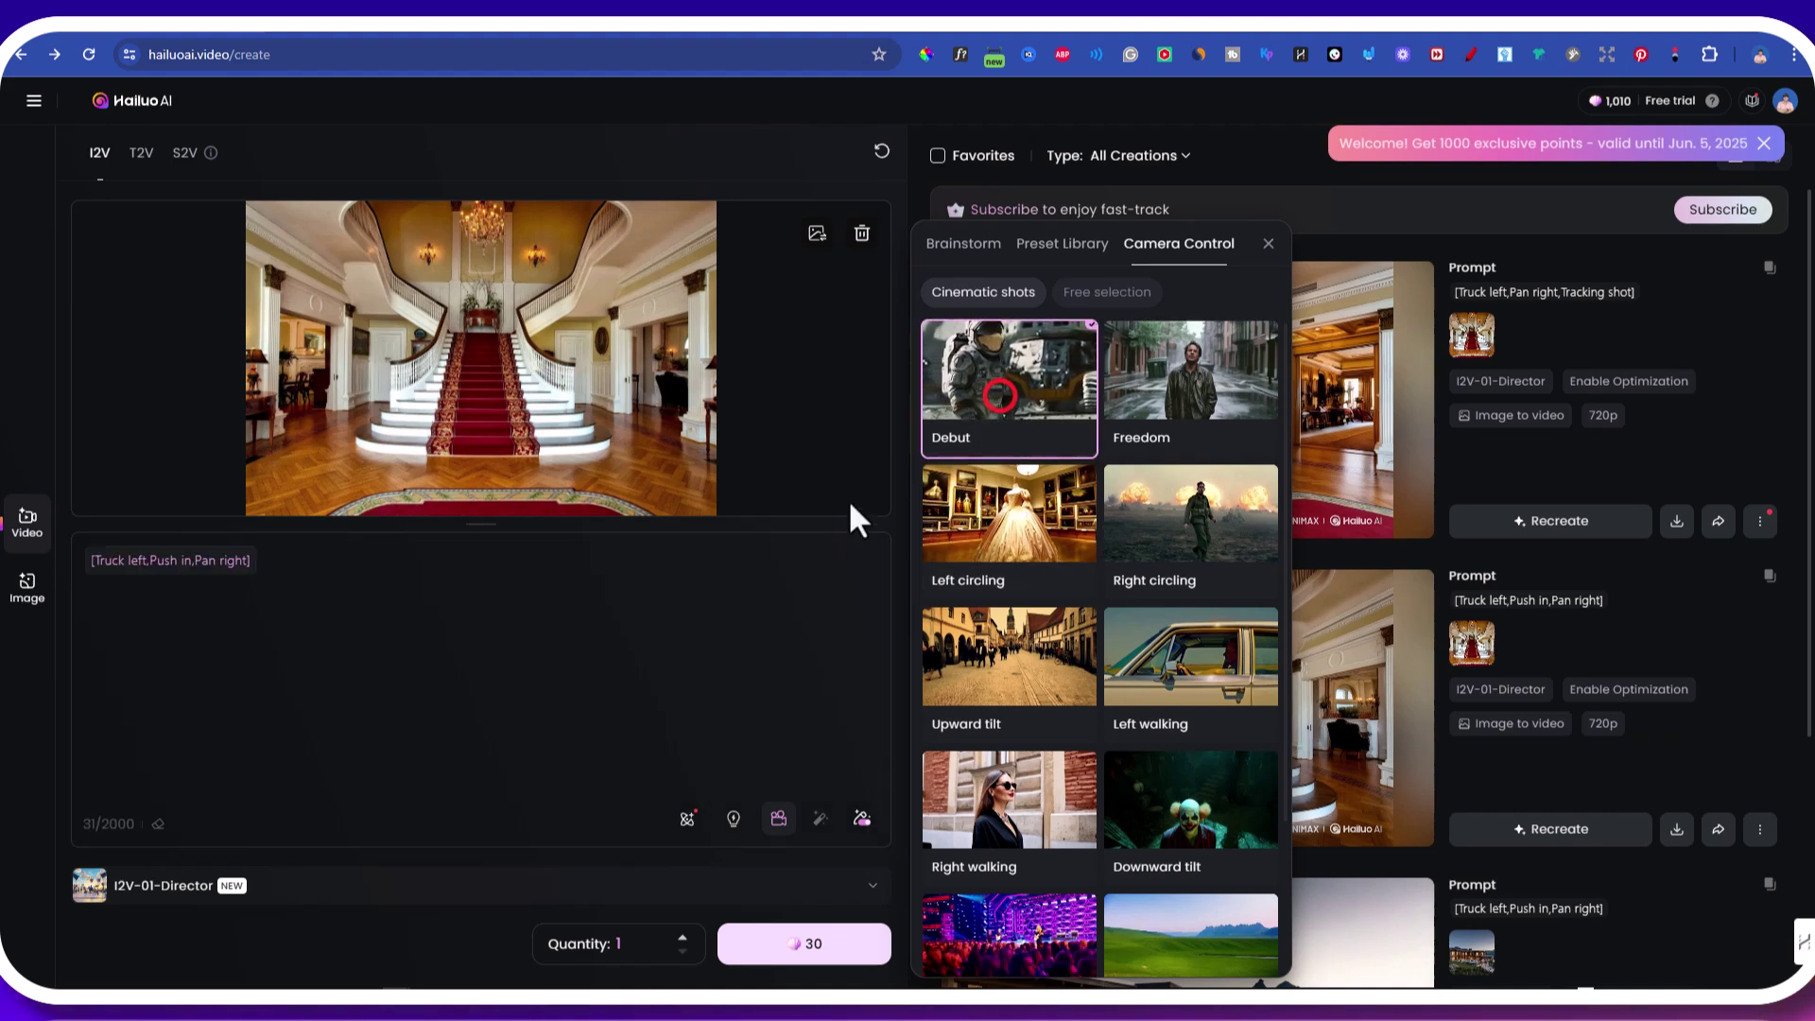
left_click(448, 588)
left_click(999, 567)
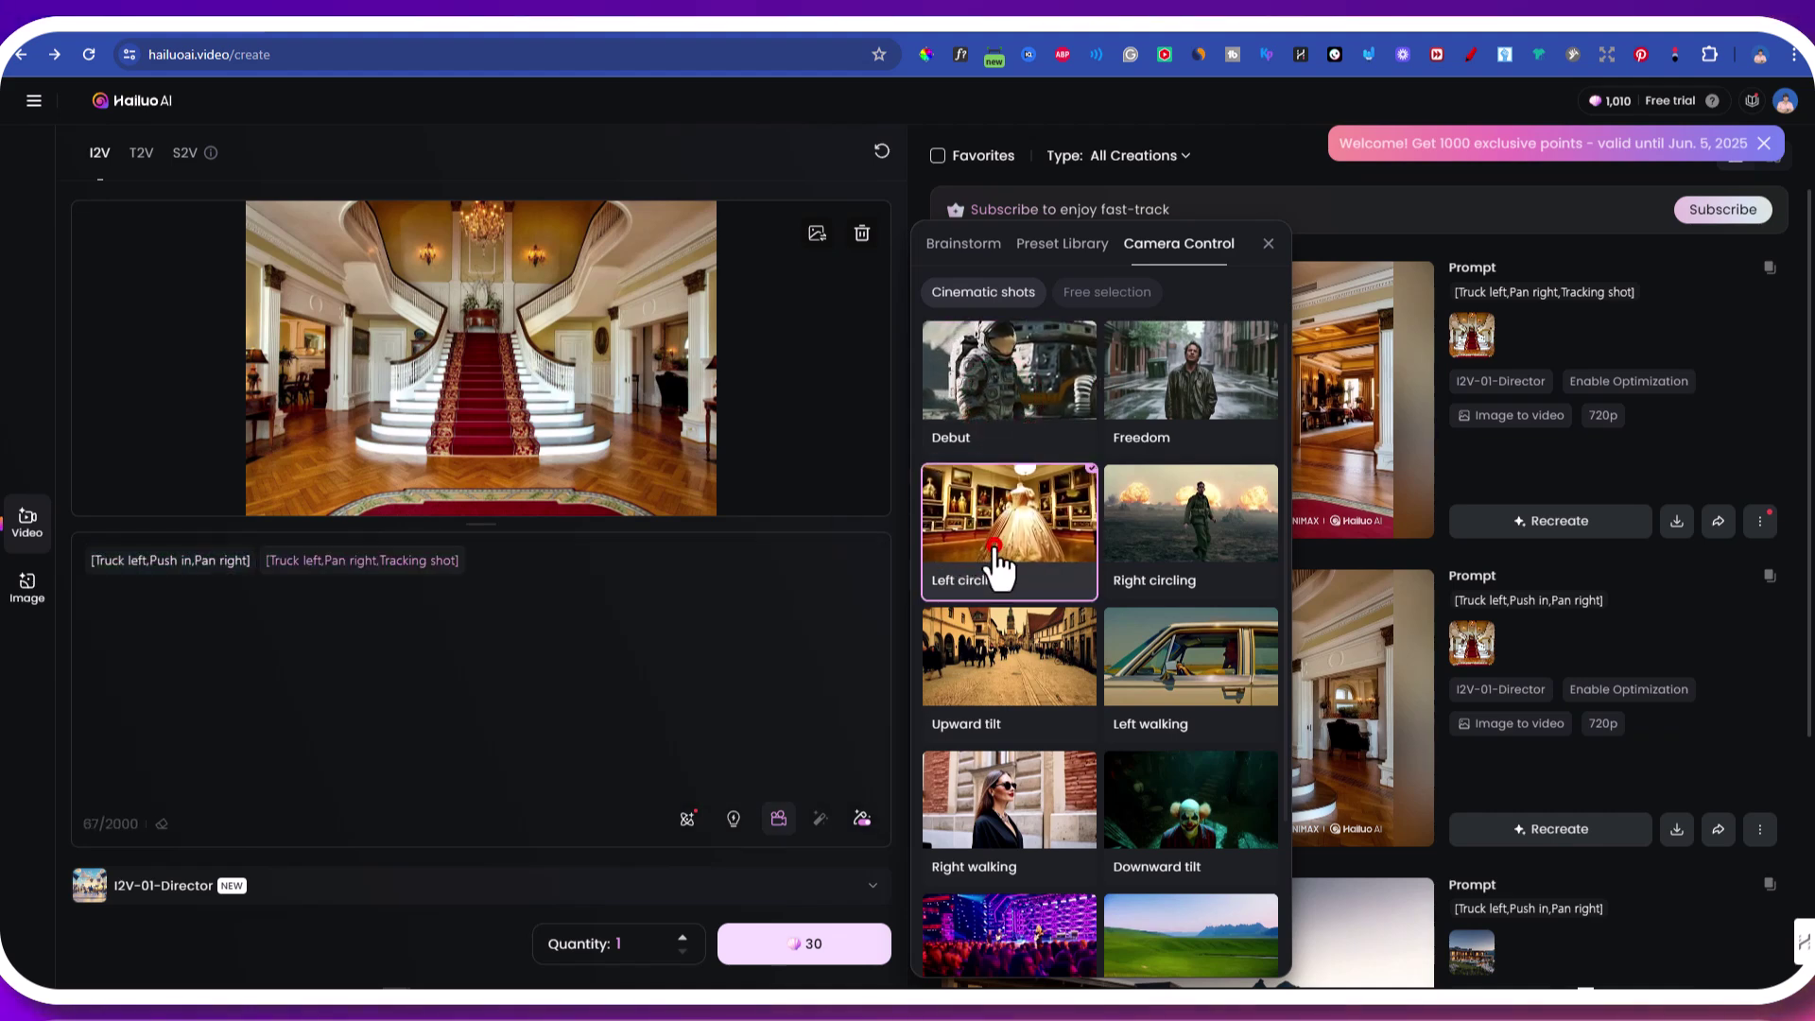
left_click(552, 609)
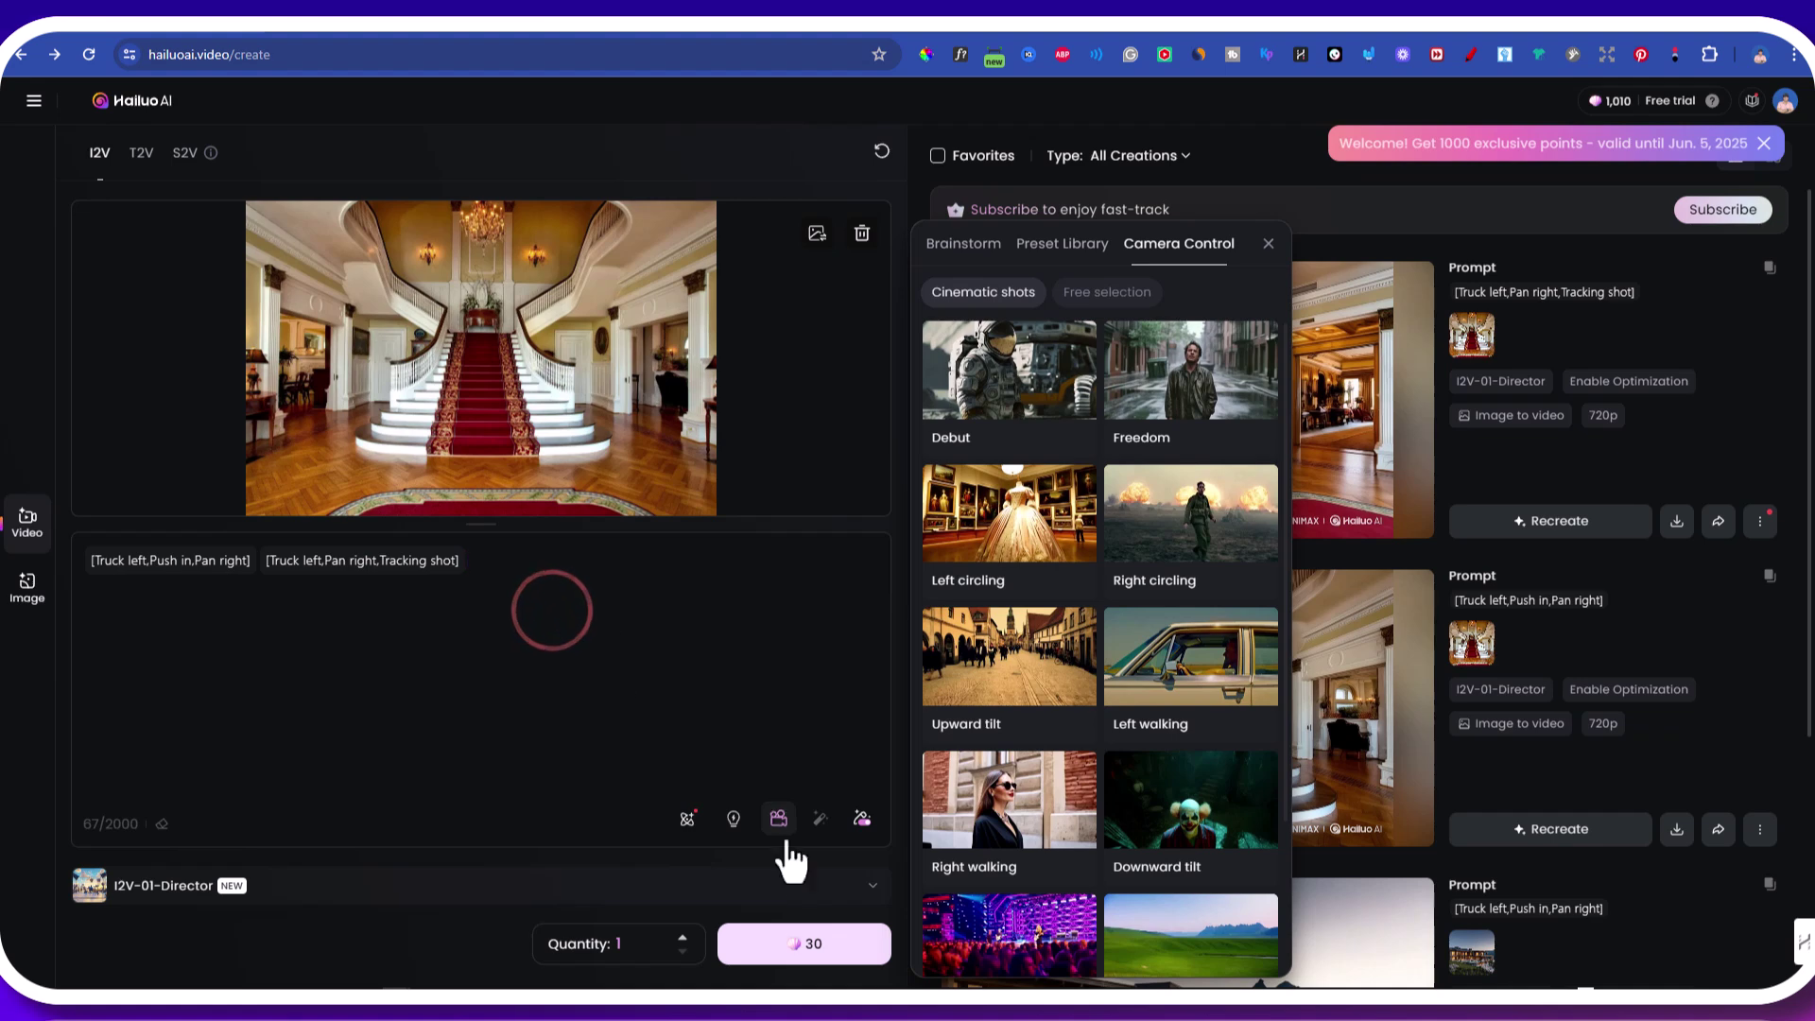
left_click(805, 948)
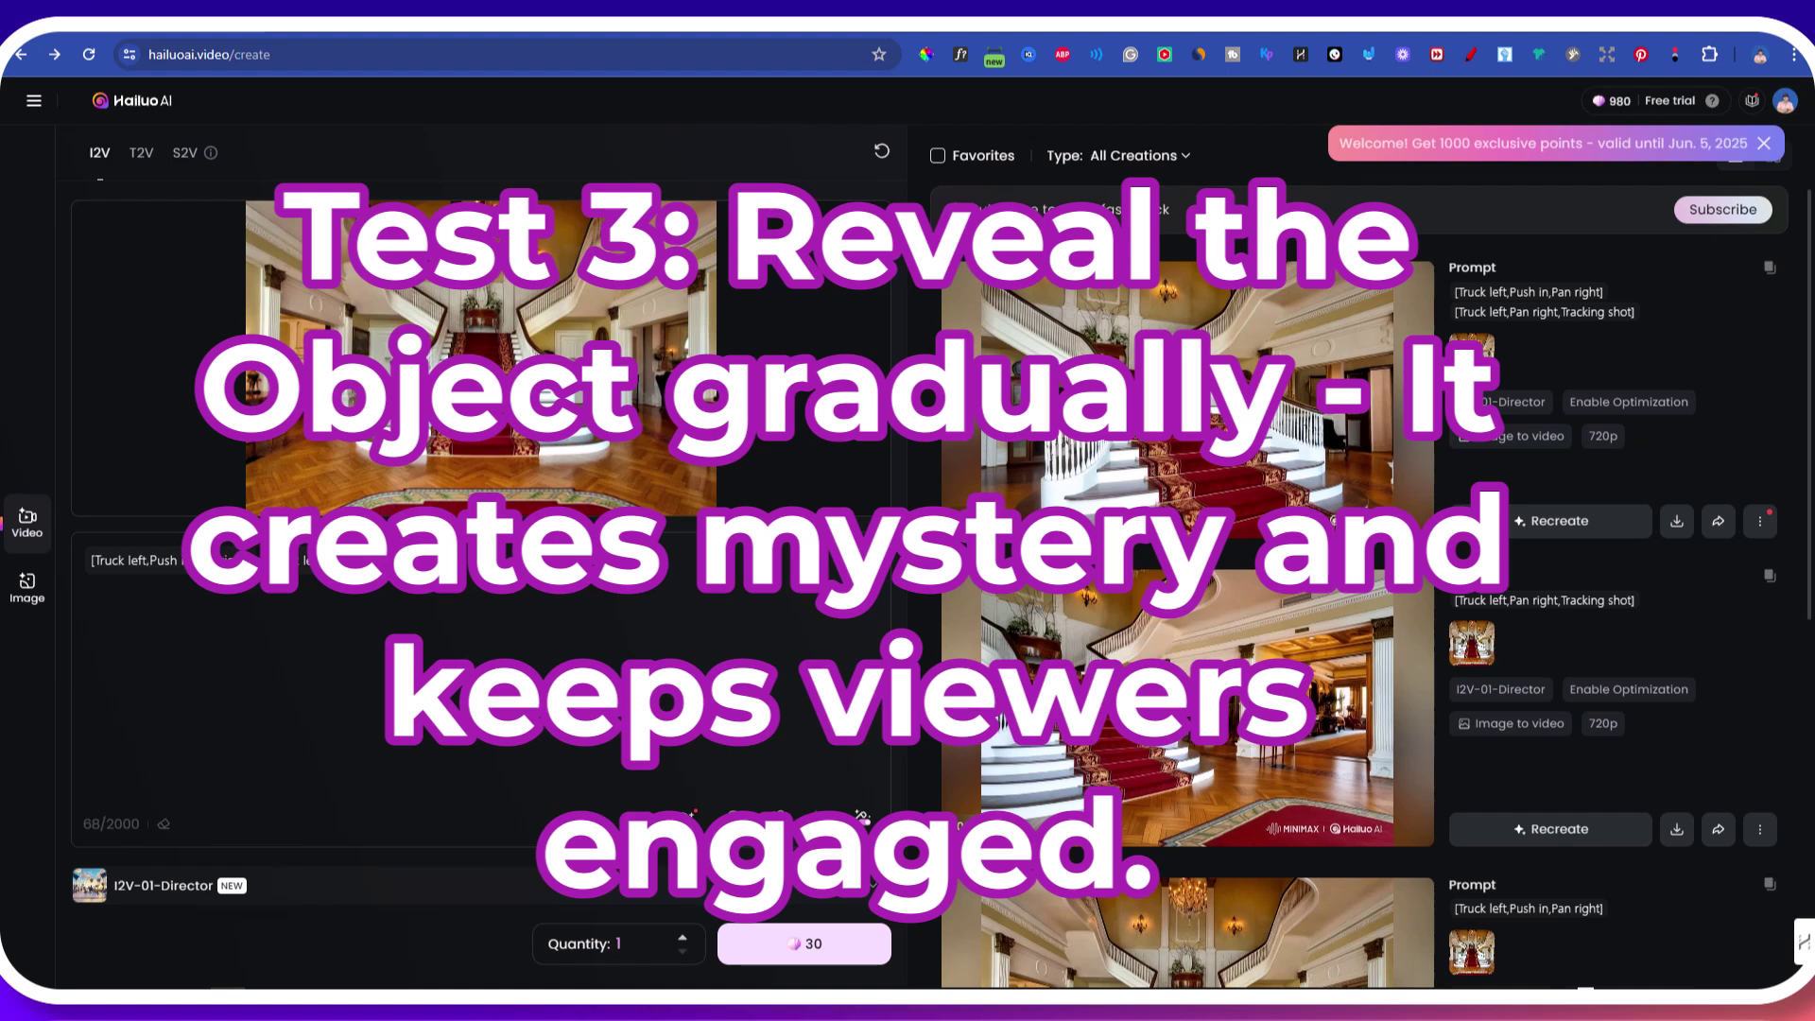
- Replace the source image with the seated garden statue and clear both camera movement sets from the prompt
left_click_drag(2, 416, 378, 402)
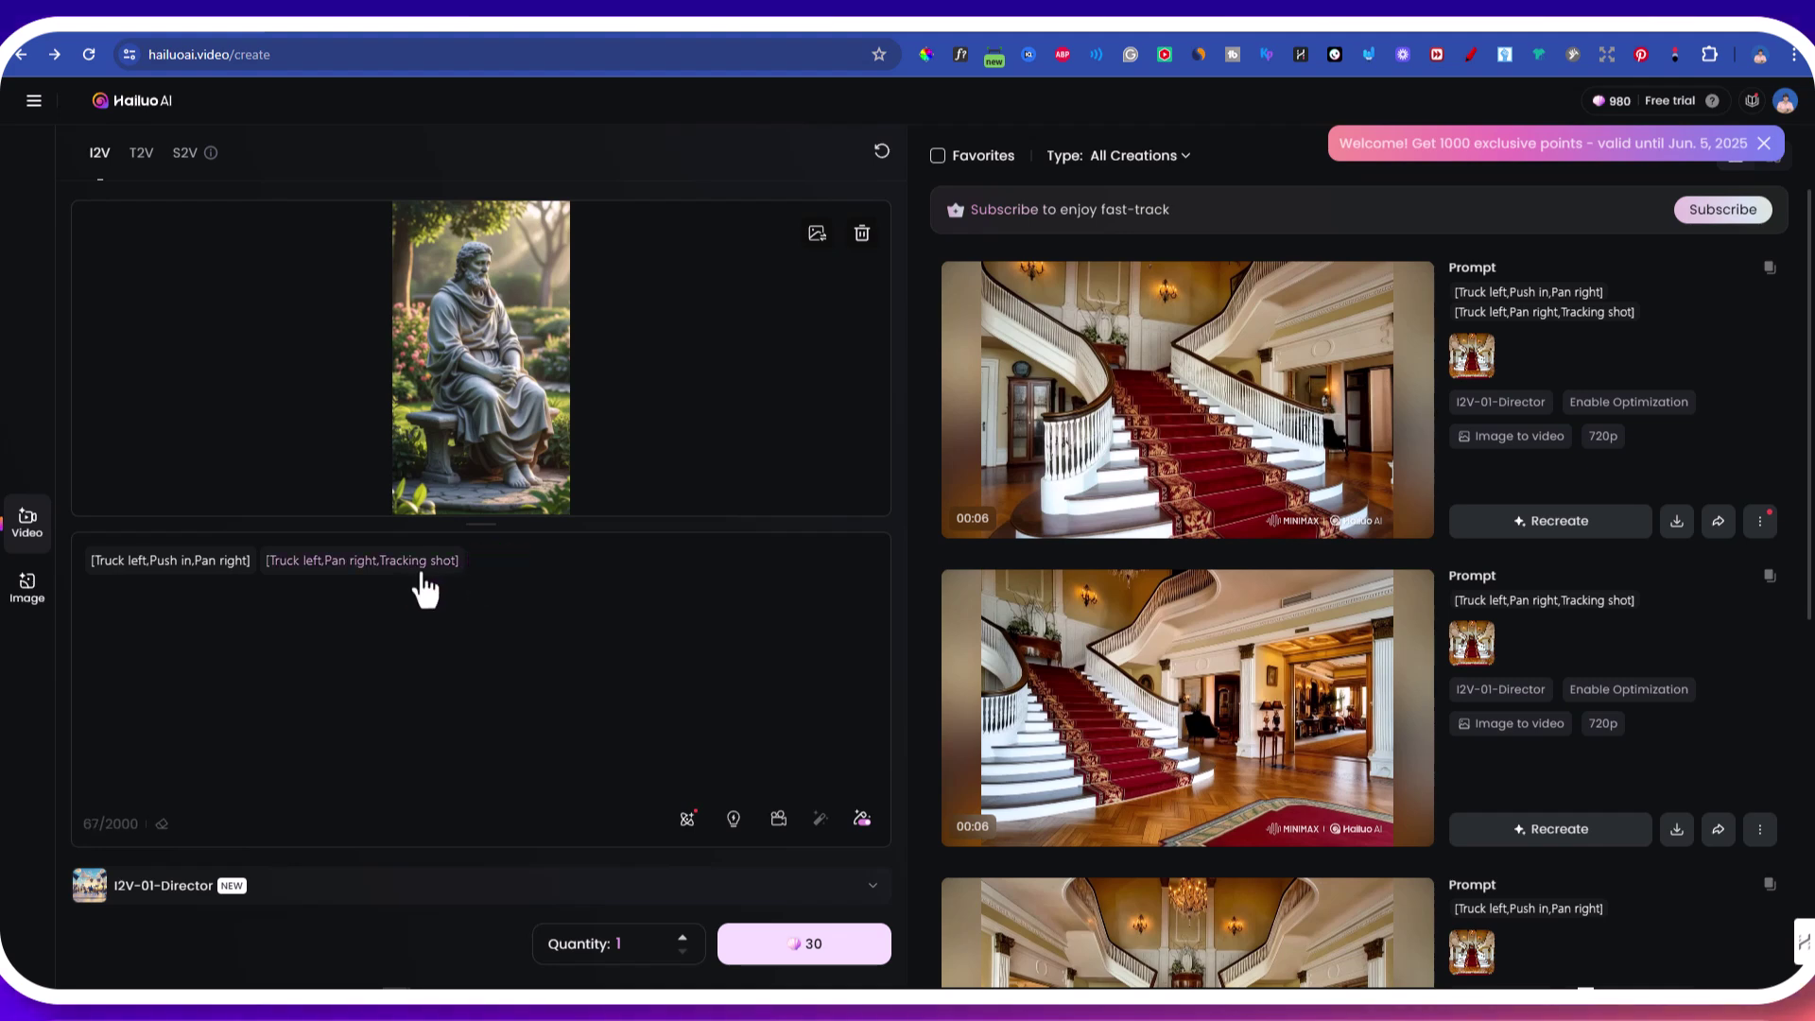
left_click(426, 588)
key("BackSpace")
key("BackSpace")
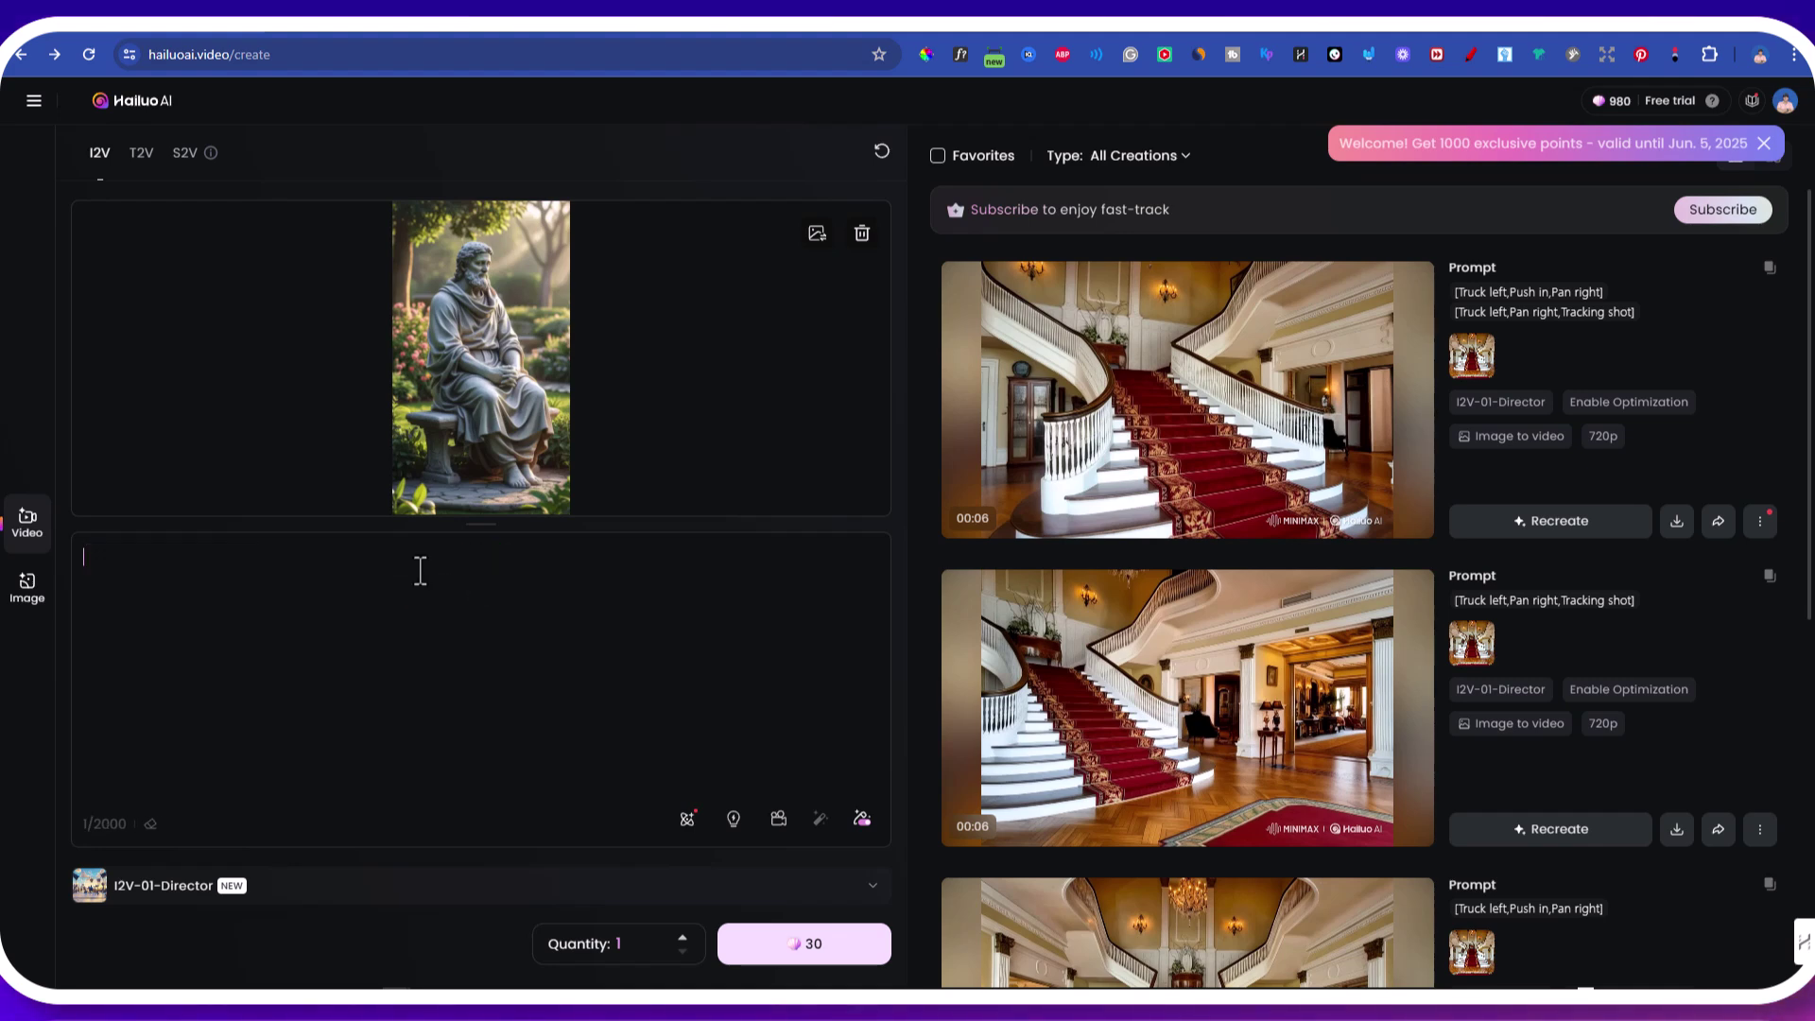
- Apply the Right circling cinematic shot to the statue video's prompt
left_click(734, 821)
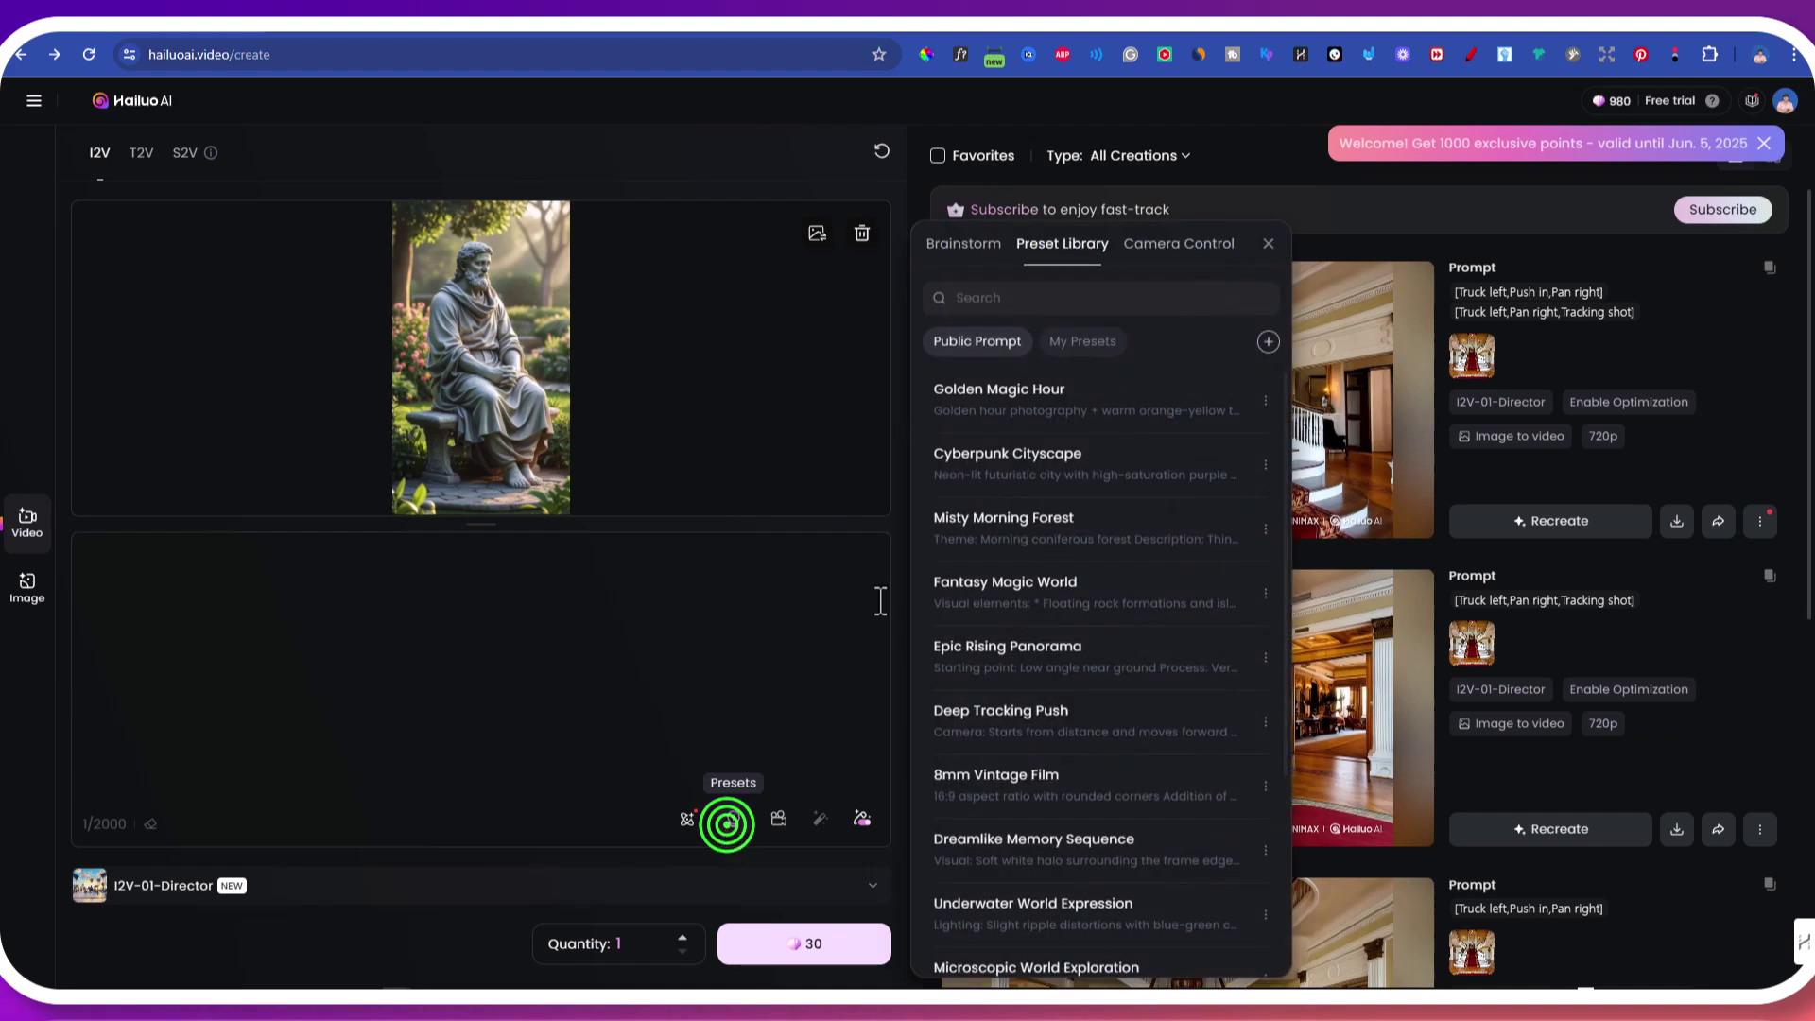
left_click(1177, 248)
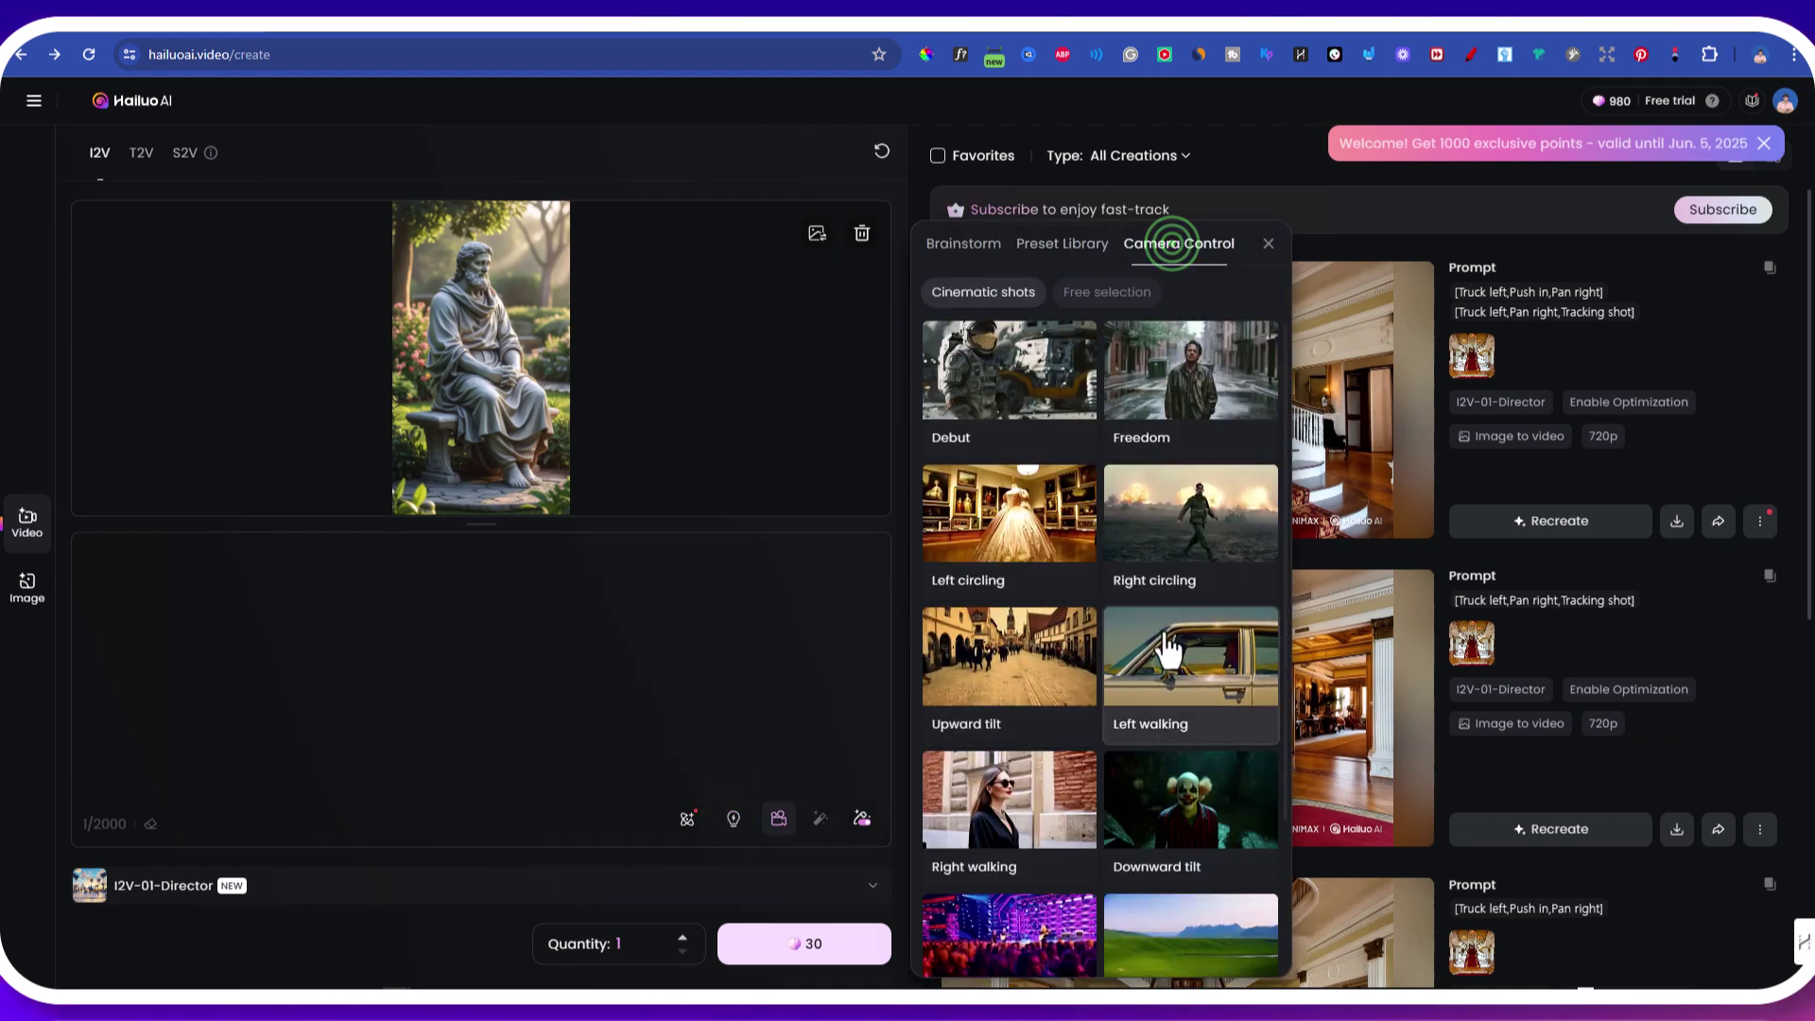
left_click(1162, 577)
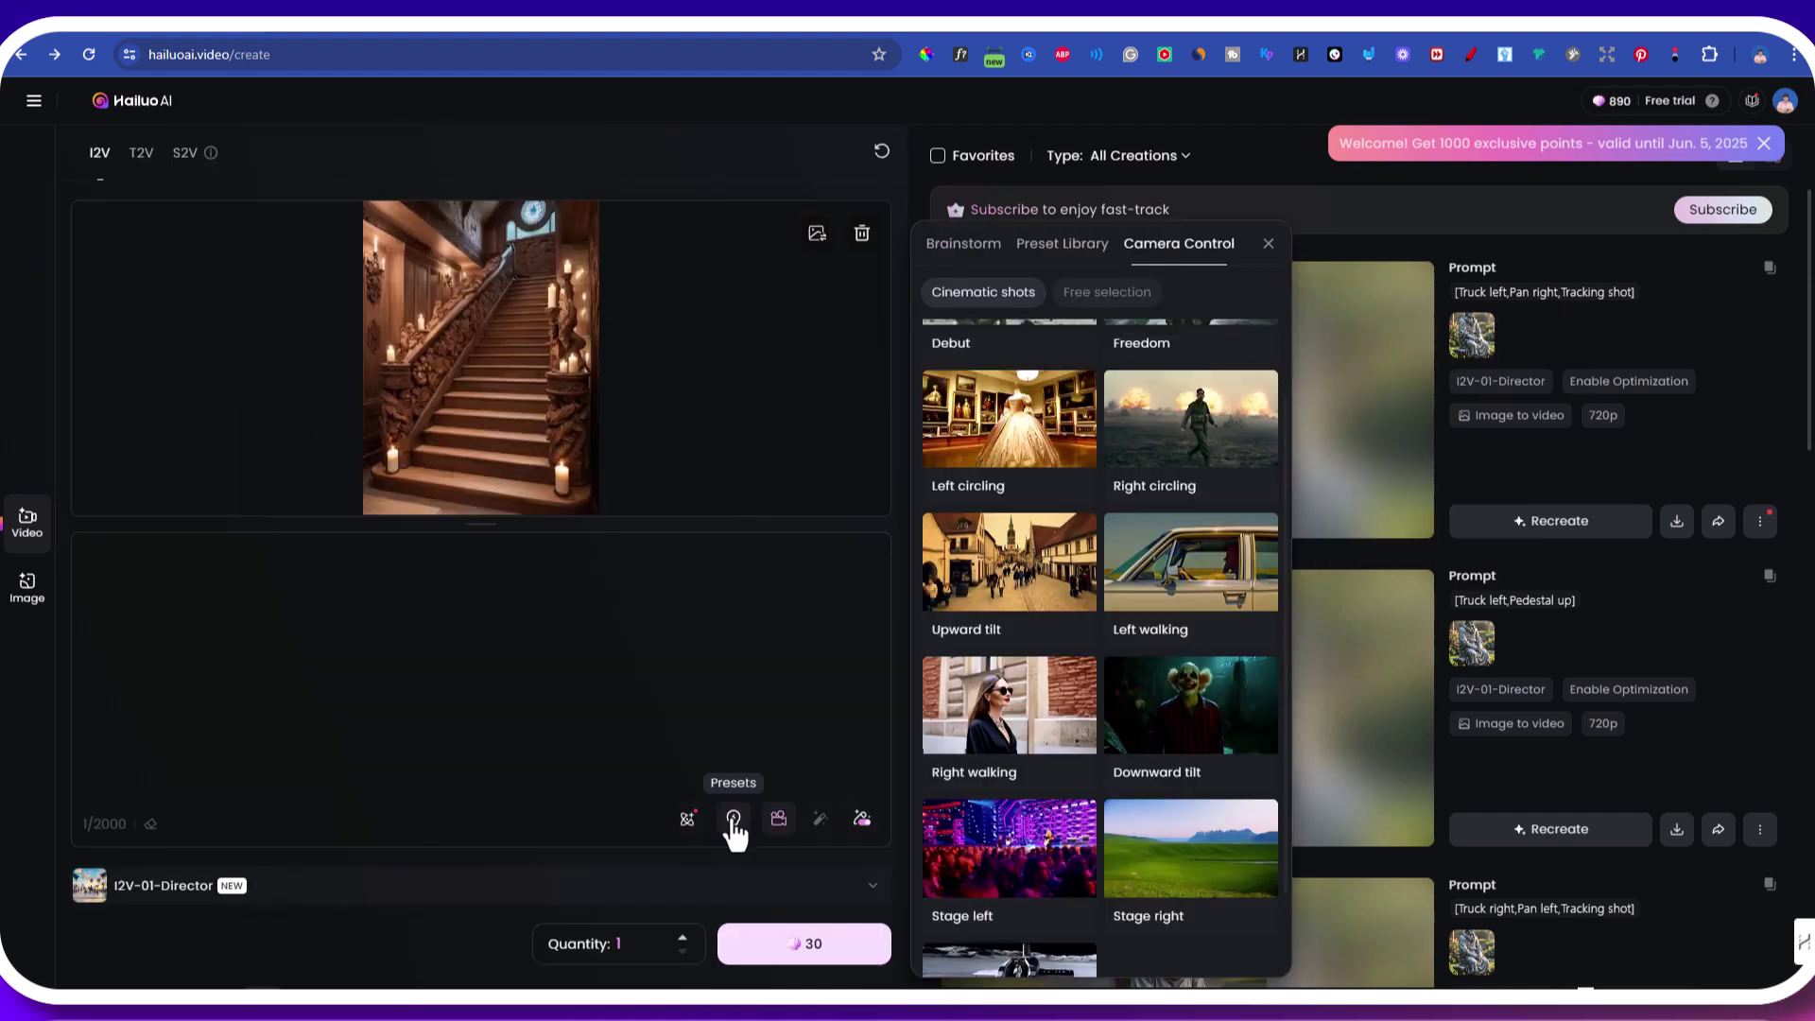
- Apply the Downward tilt cinematic shot to the prompt for the candlelit wooden staircase image
left_click(733, 817)
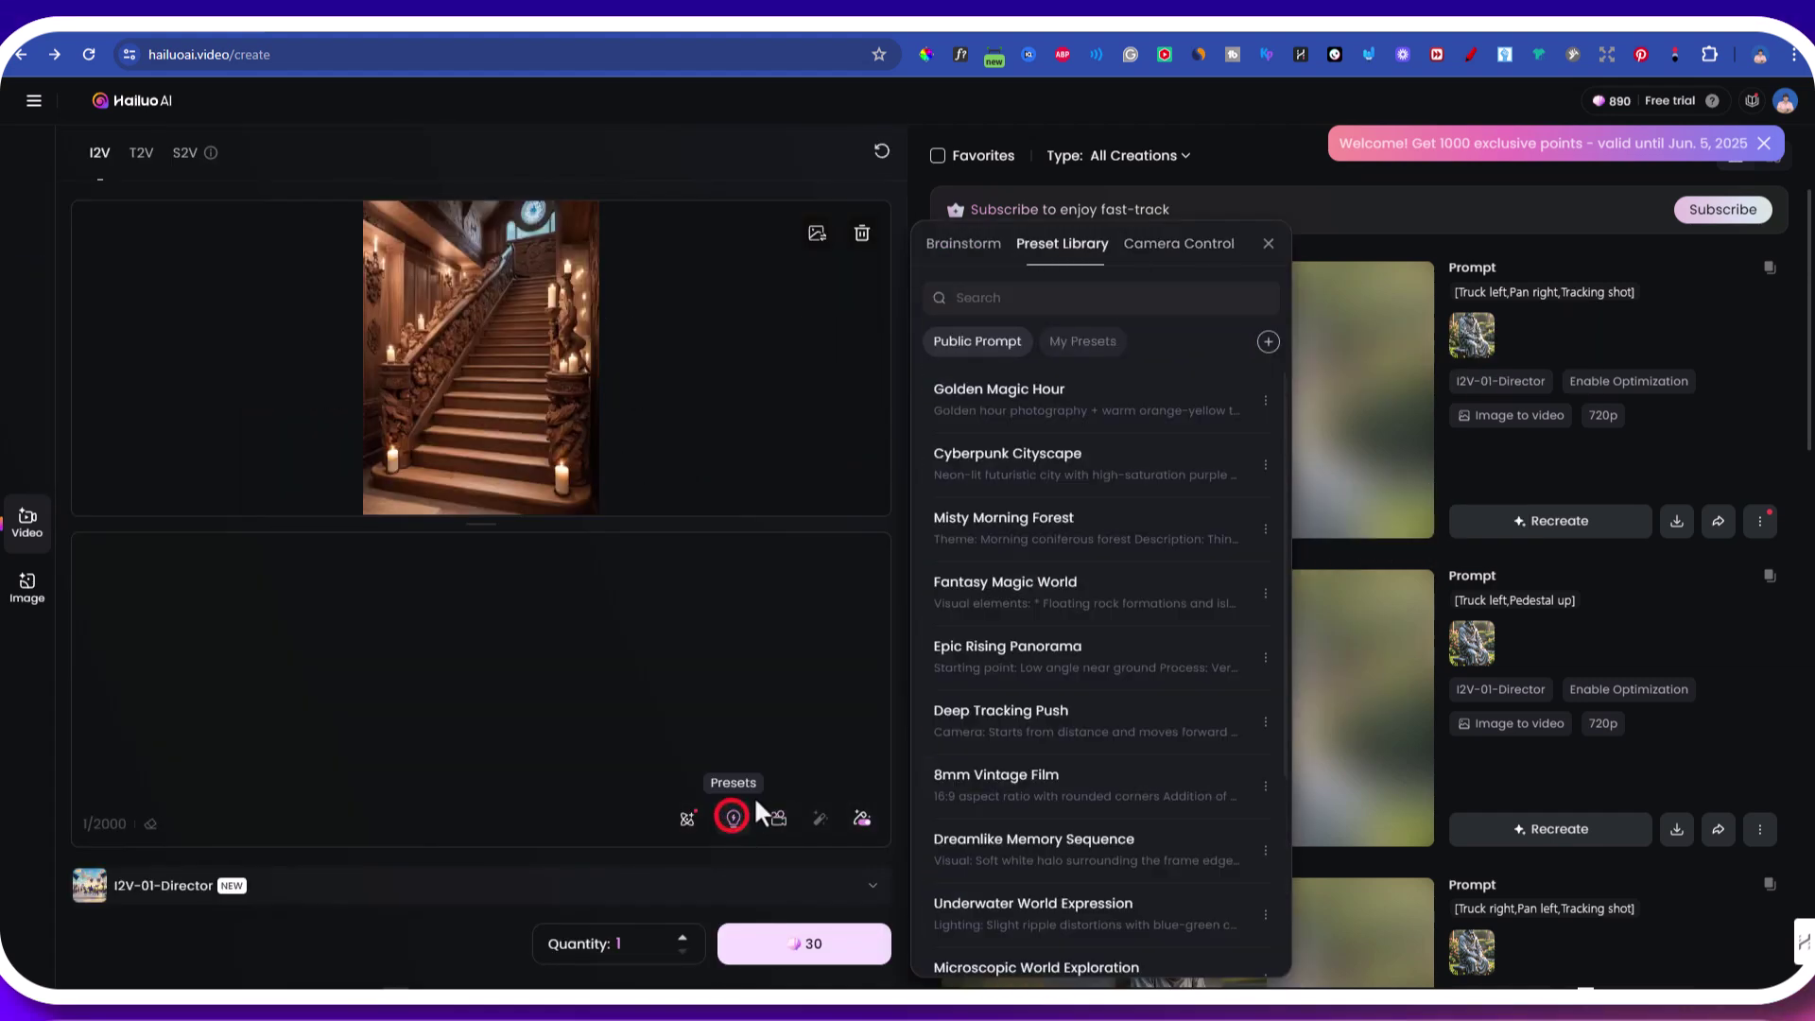
left_click(1188, 248)
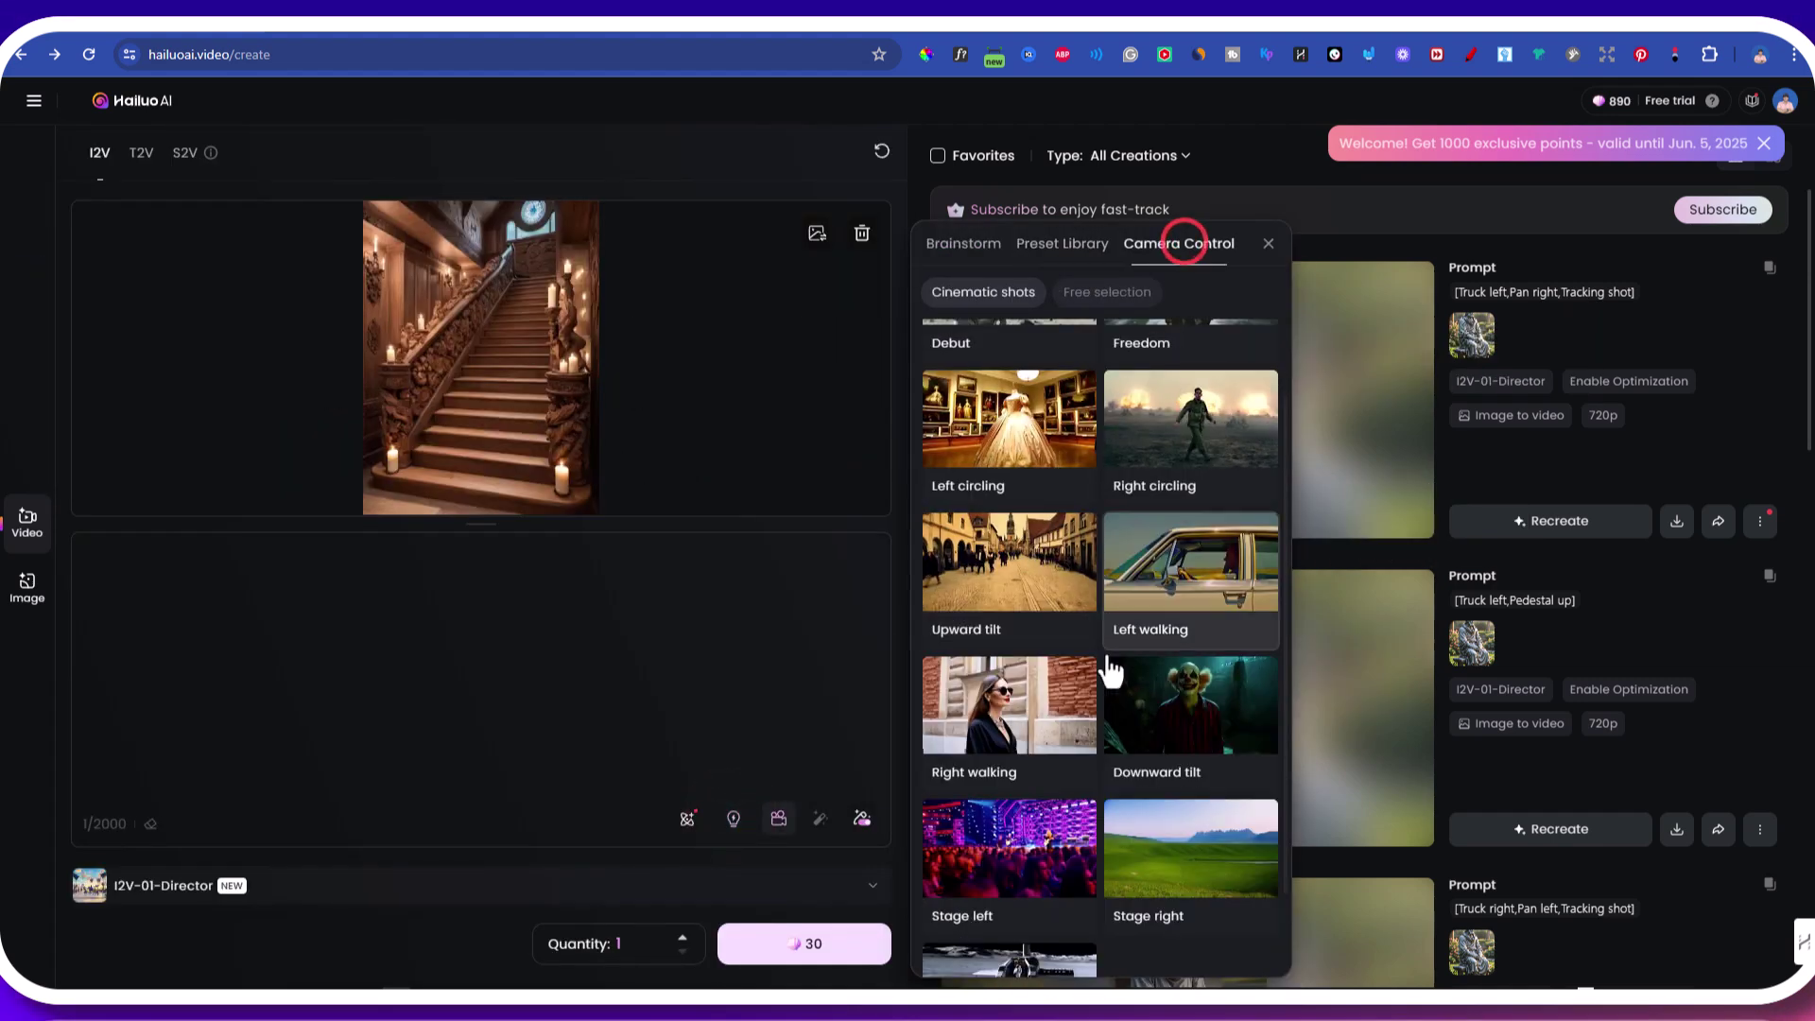
left_click(1185, 784)
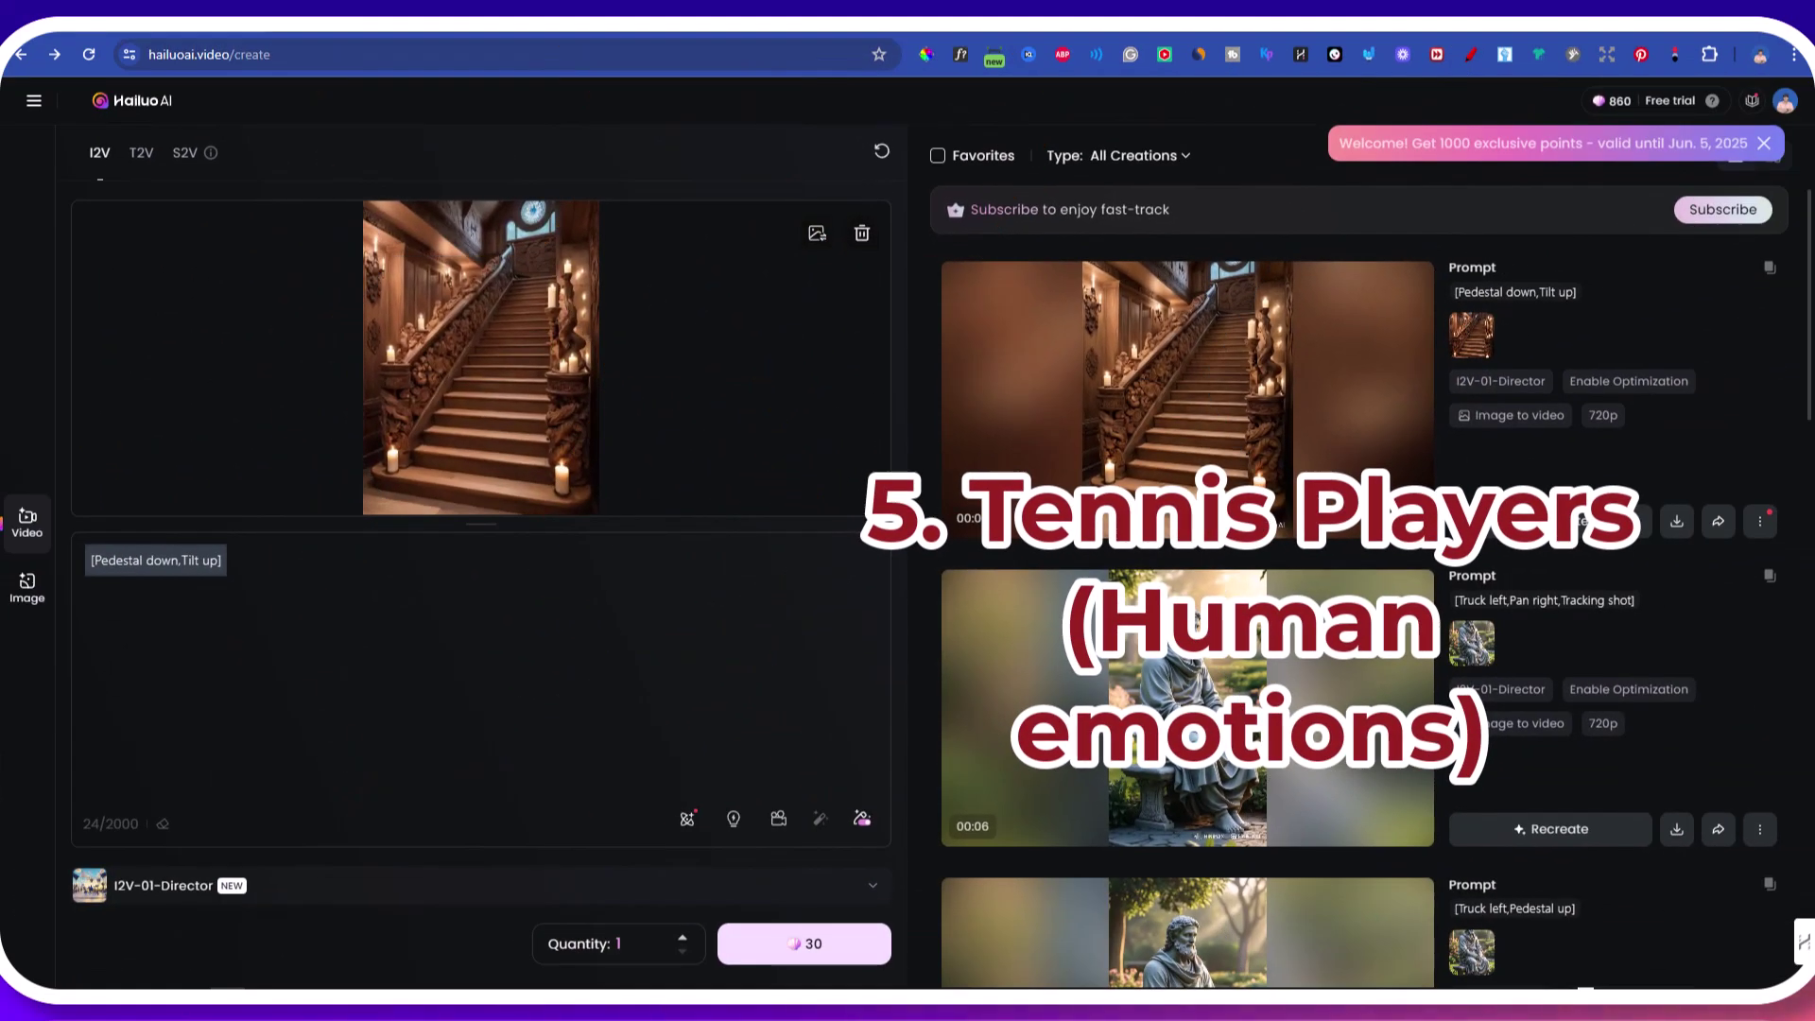
- Generate a video from the tennis players image with the Freedom shot (Push out, Pedestal up, Tilt down)
left_click_drag(2, 141, 406, 288)
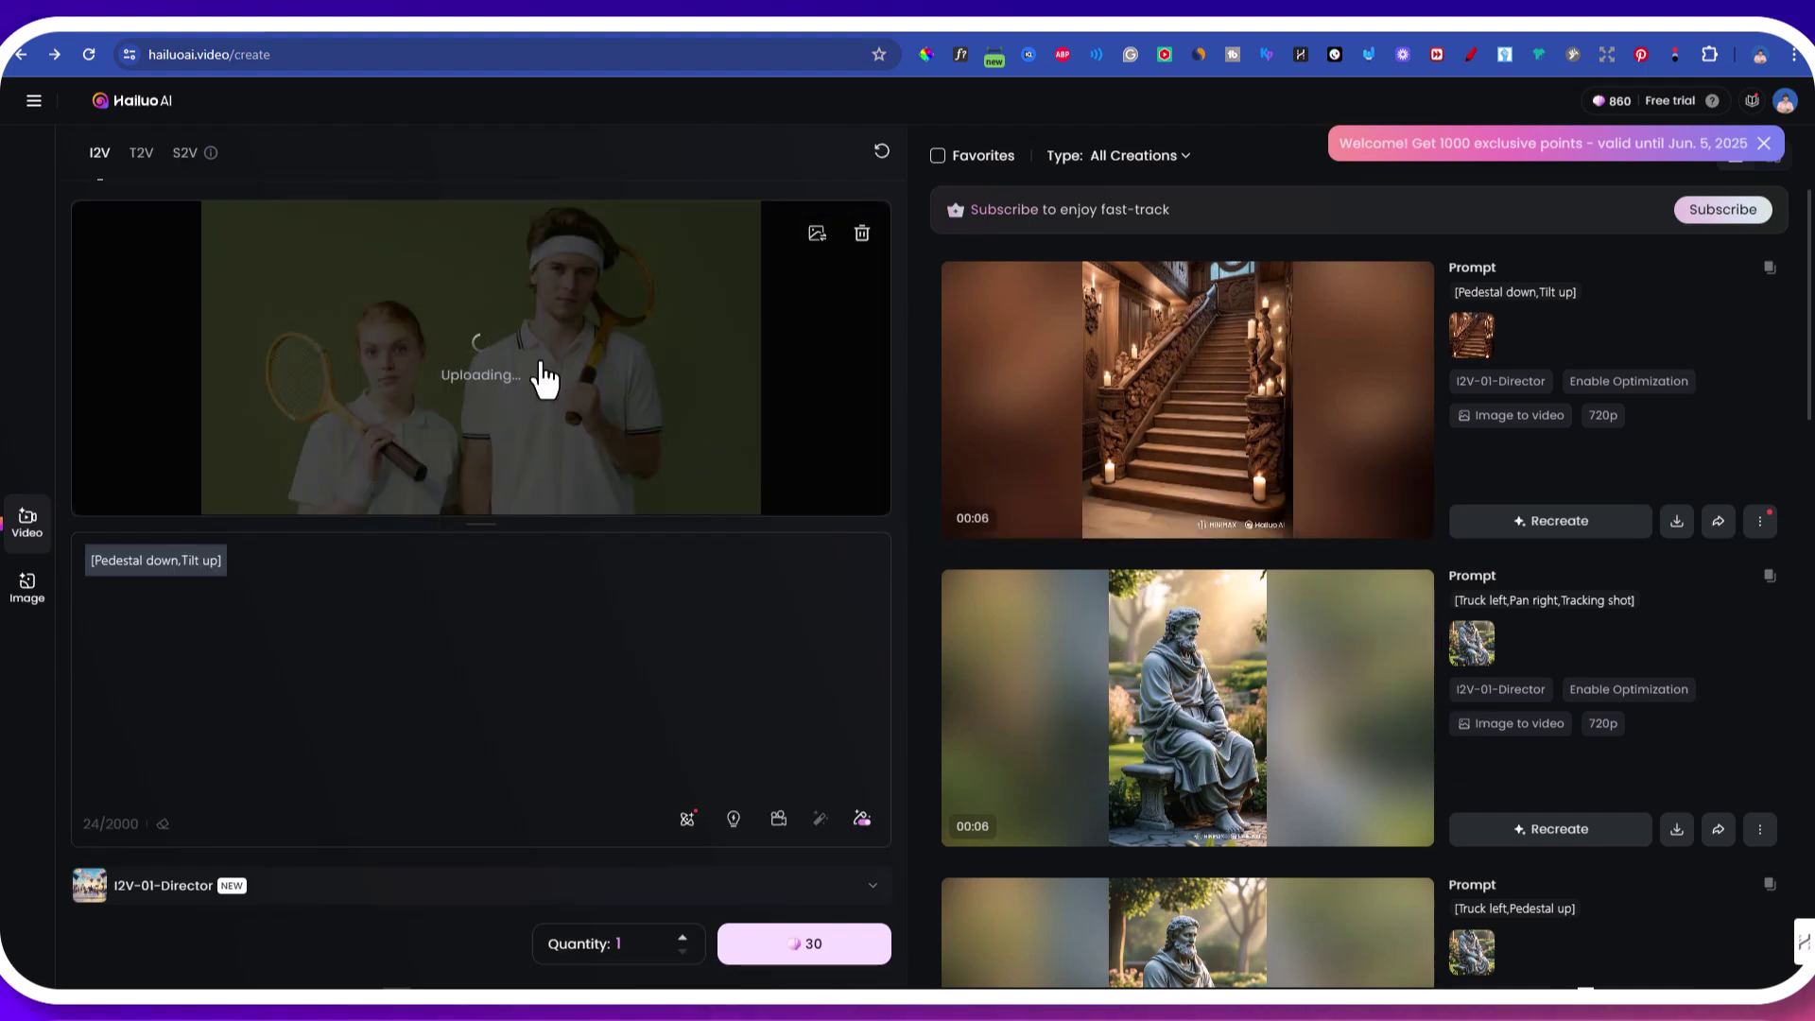
left_click(778, 831)
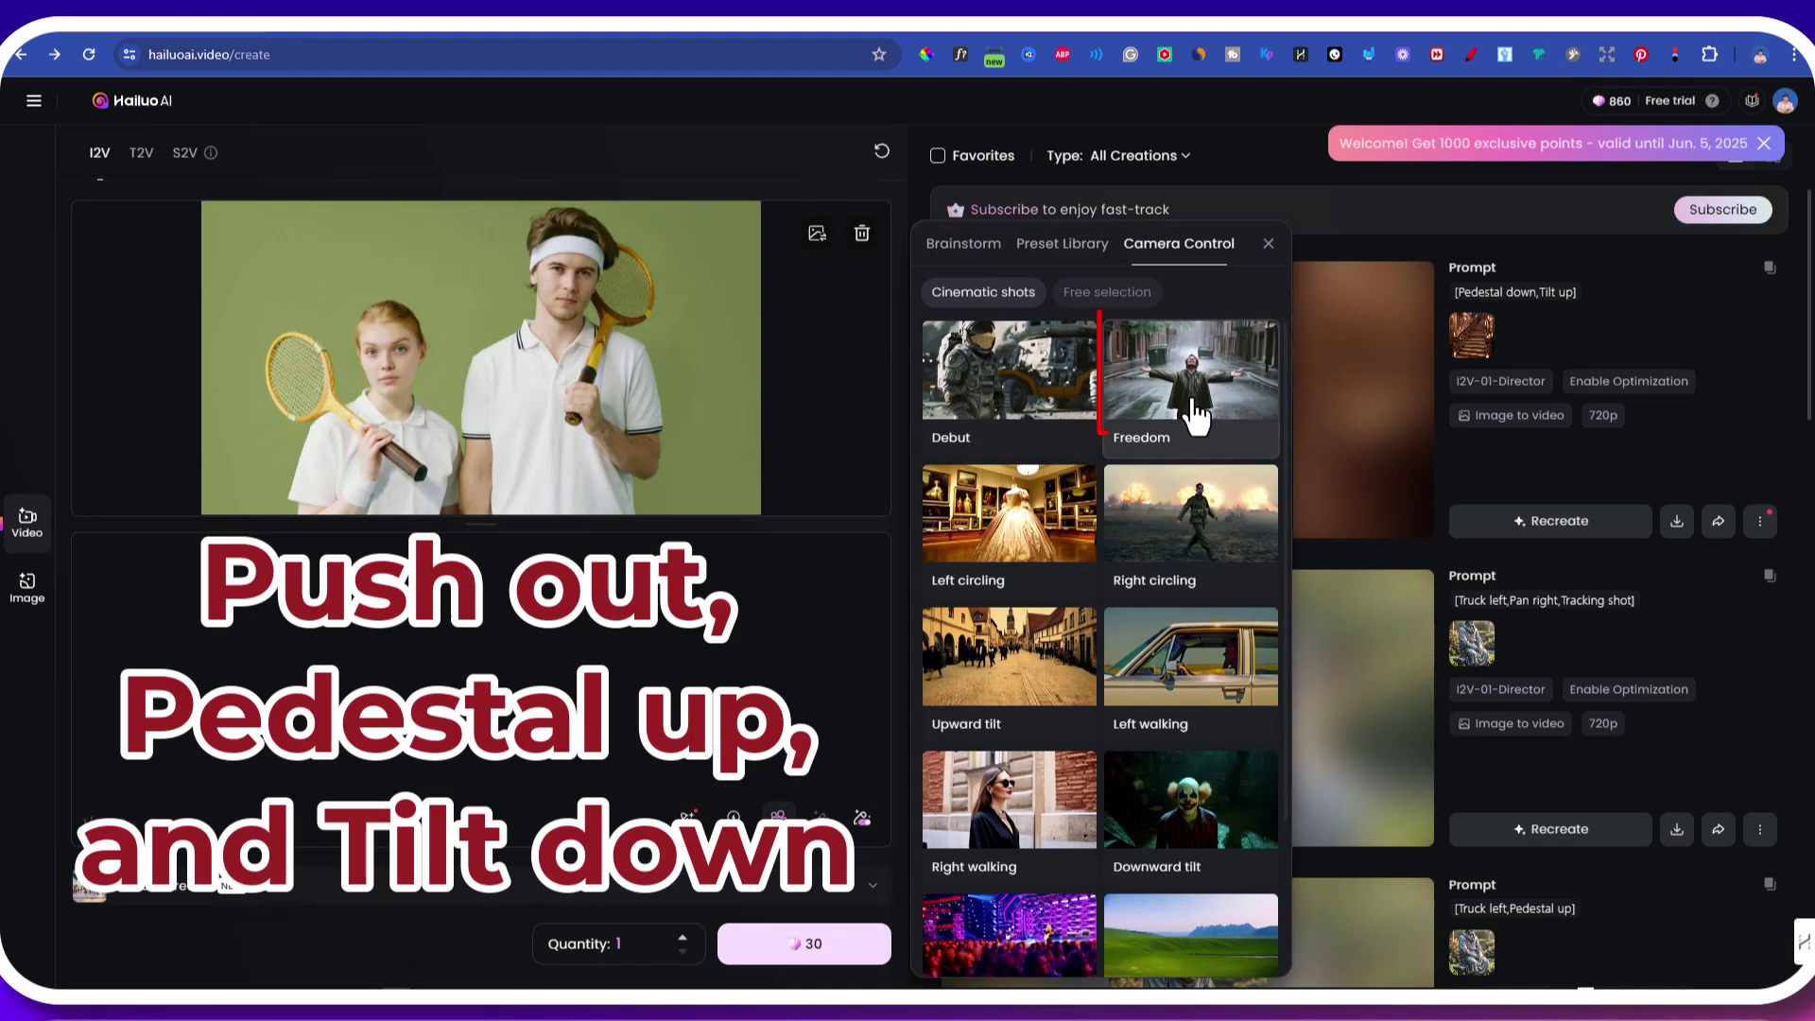
left_click(1146, 444)
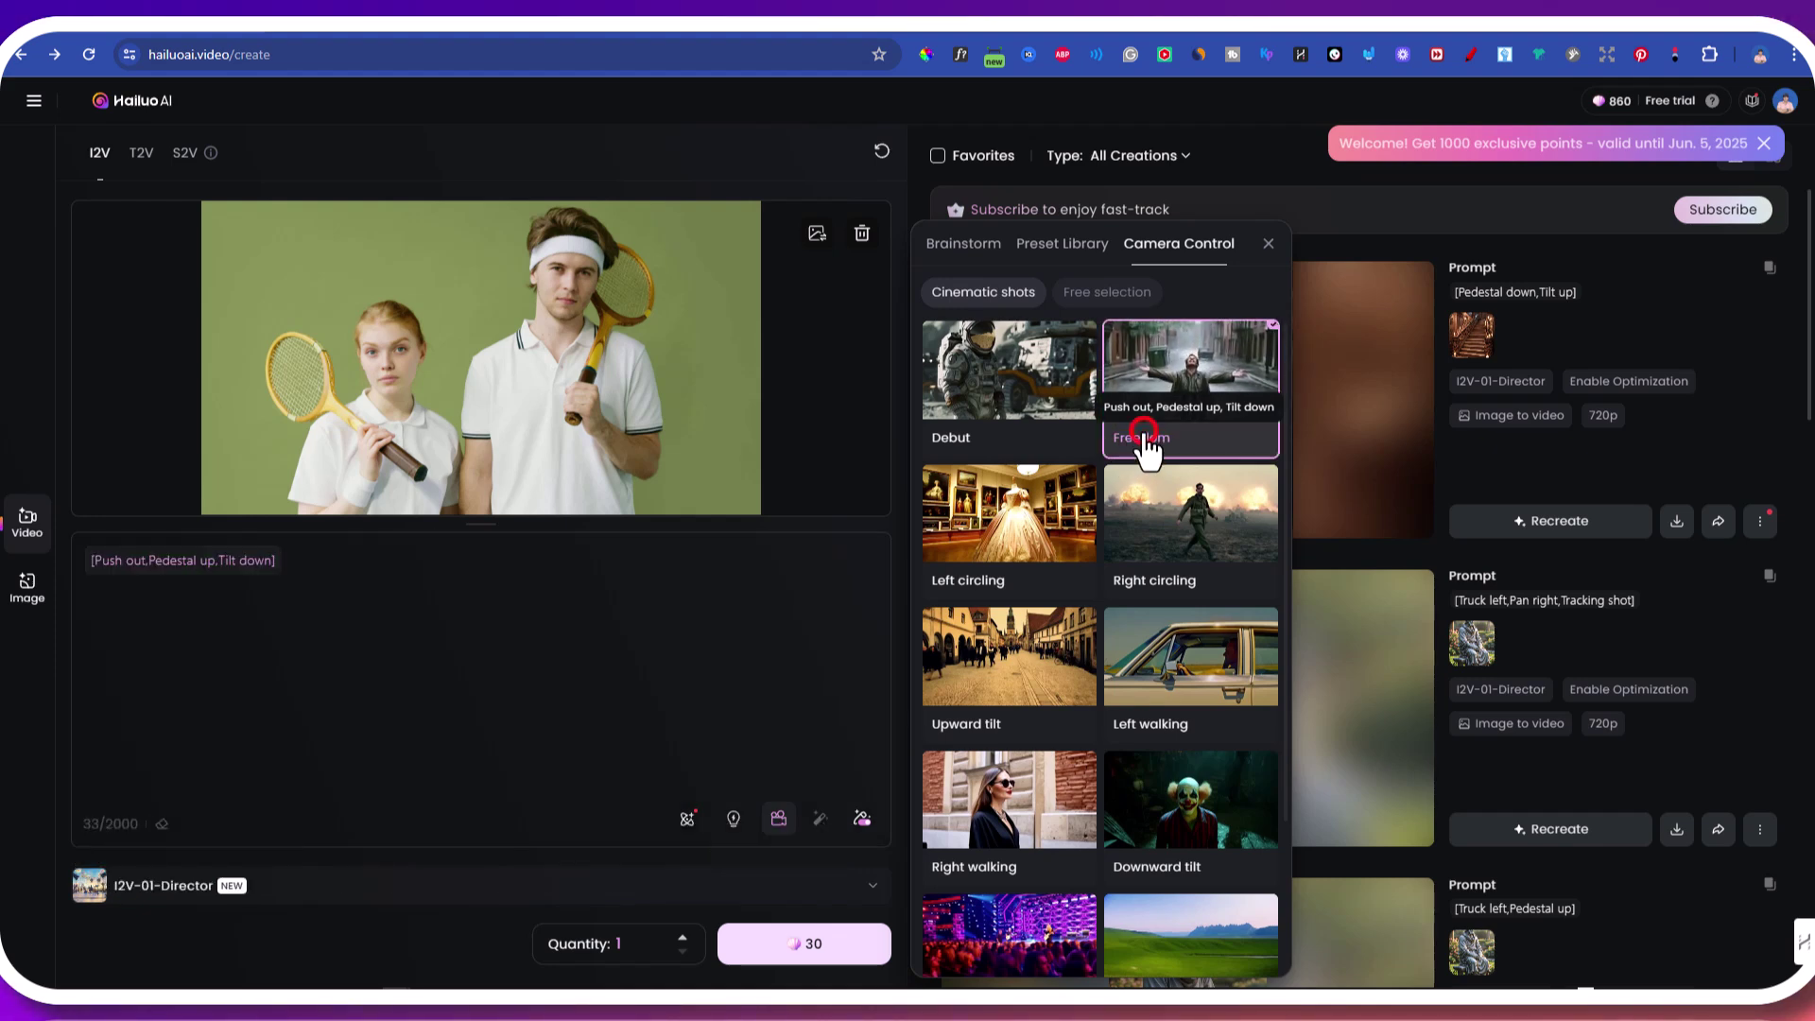
left_click(818, 949)
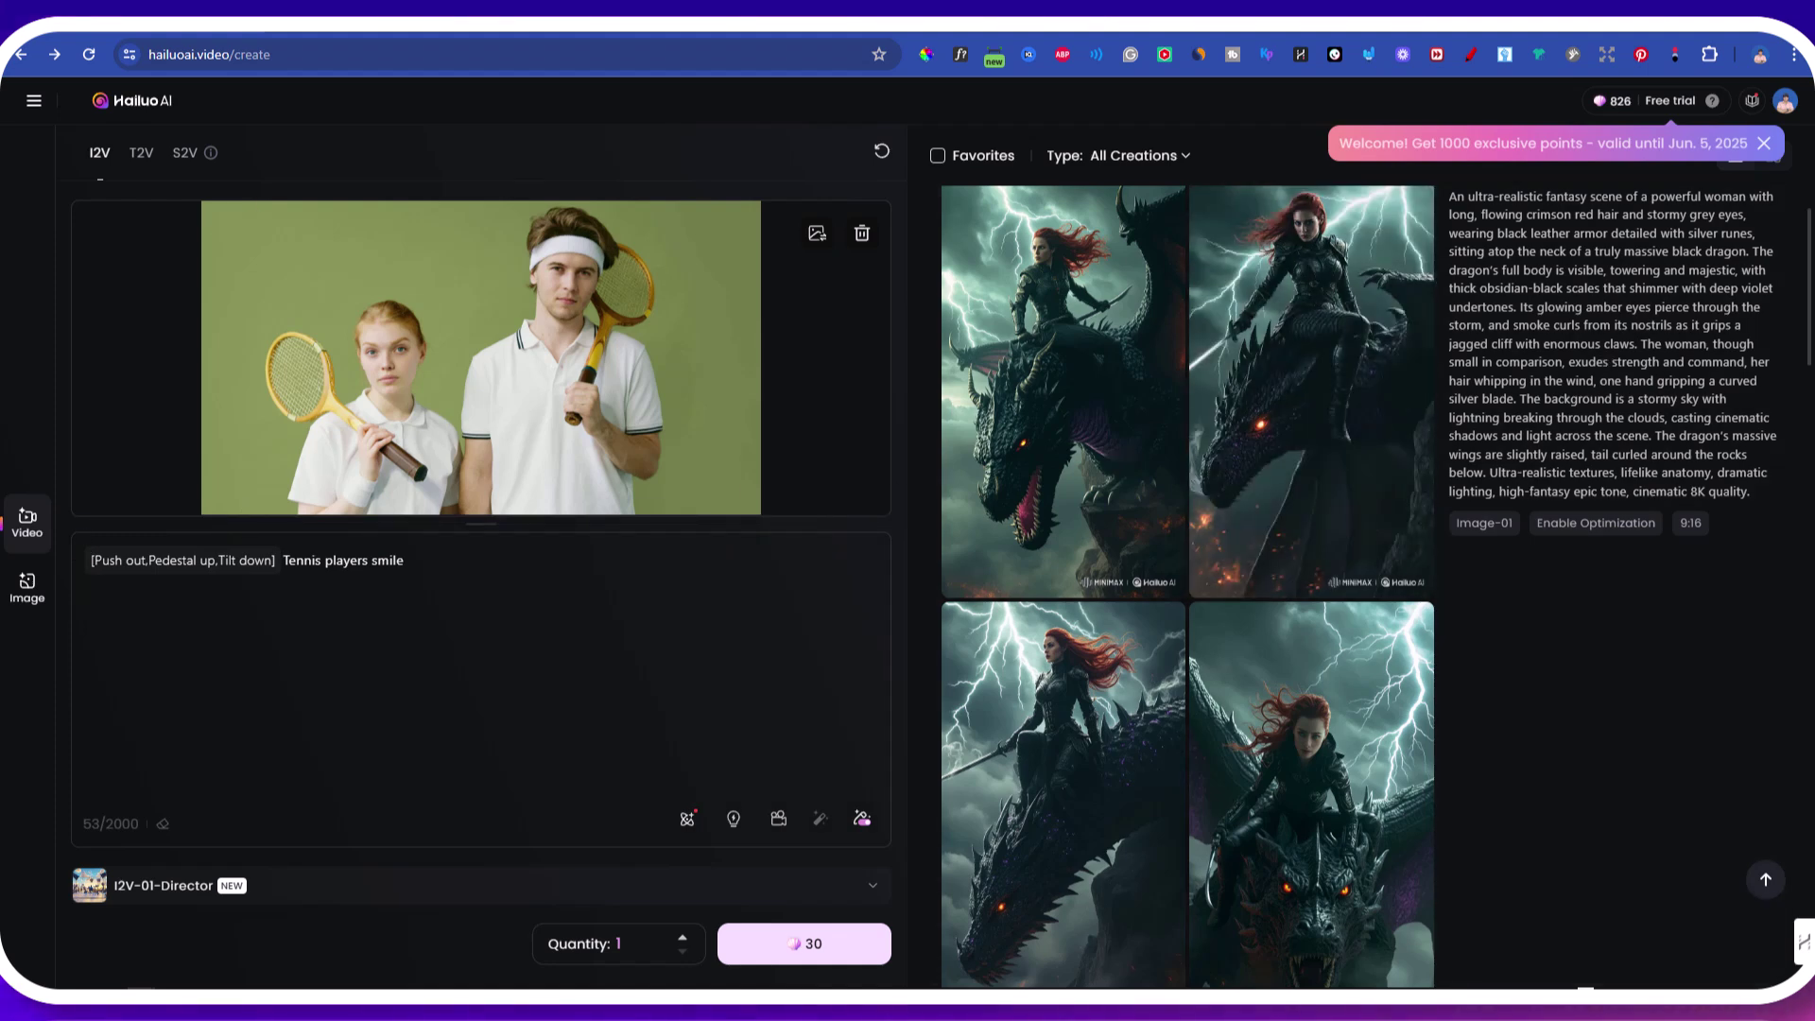
- Generate a video from the red-haired dragon rider image with the prompt "Jump on to the sky and flying." and open the result
left_click_drag(1059, 345, 605, 397)
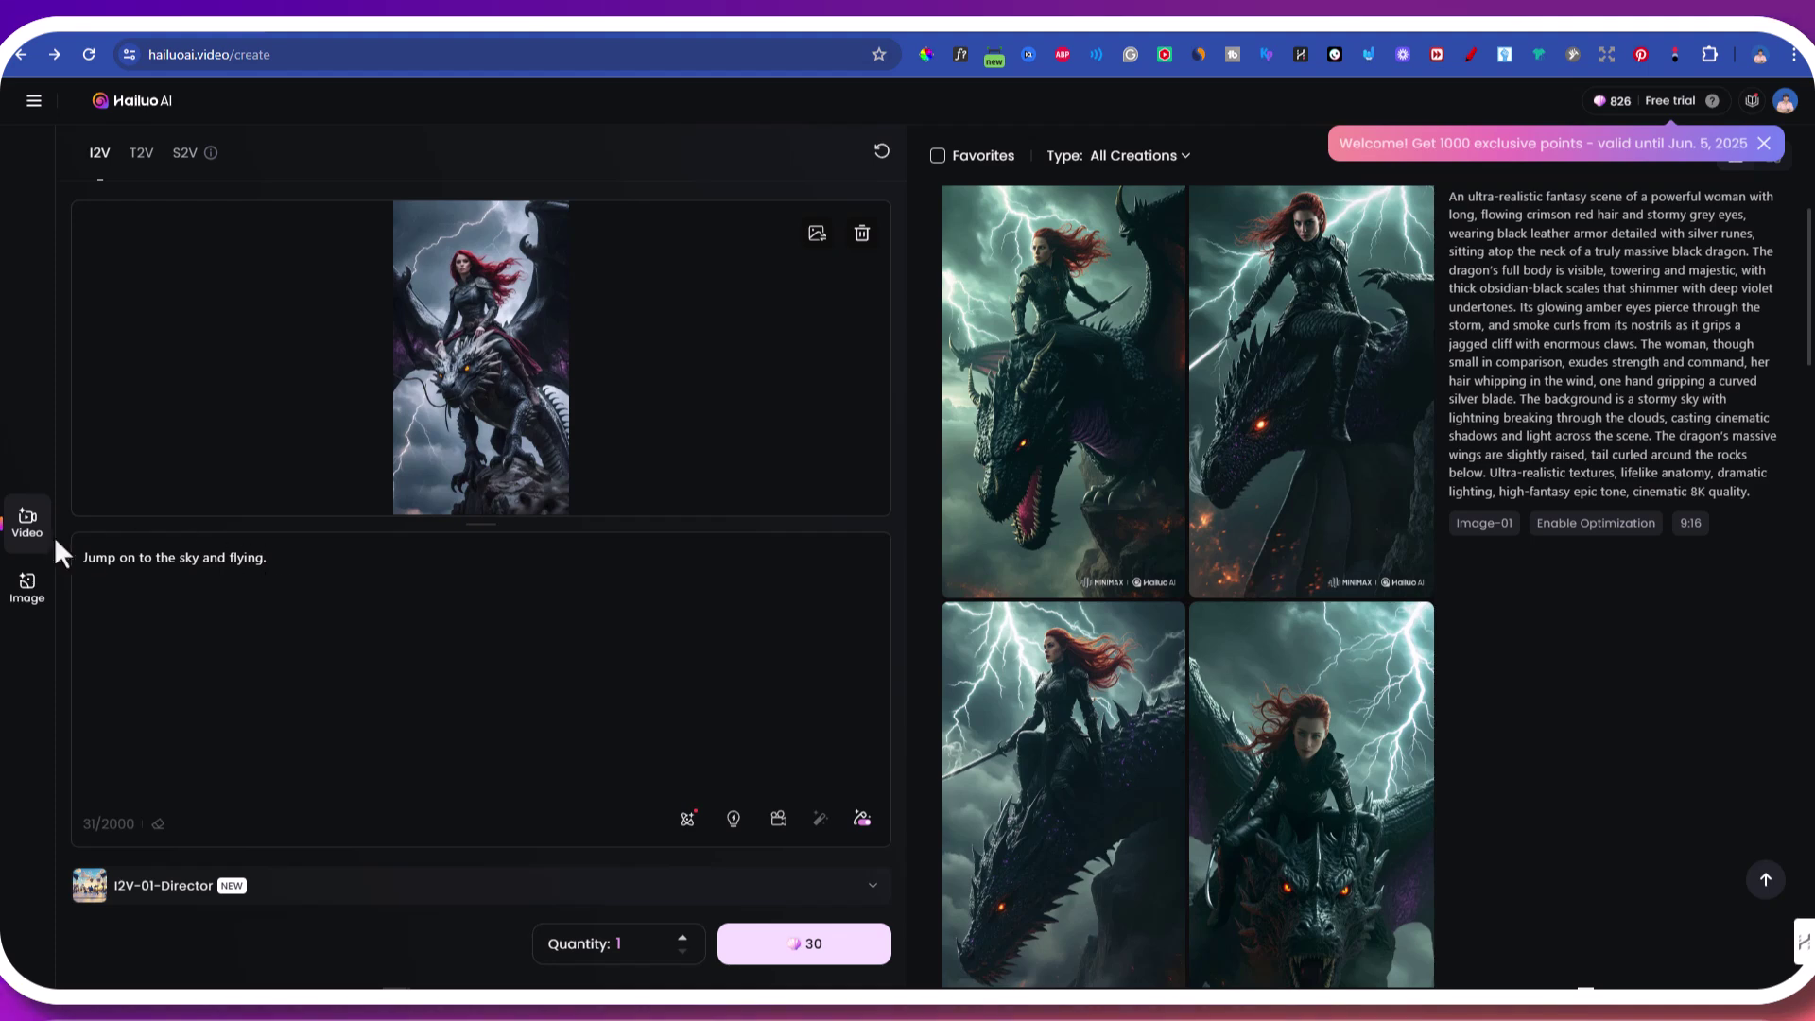
left_click(270, 559)
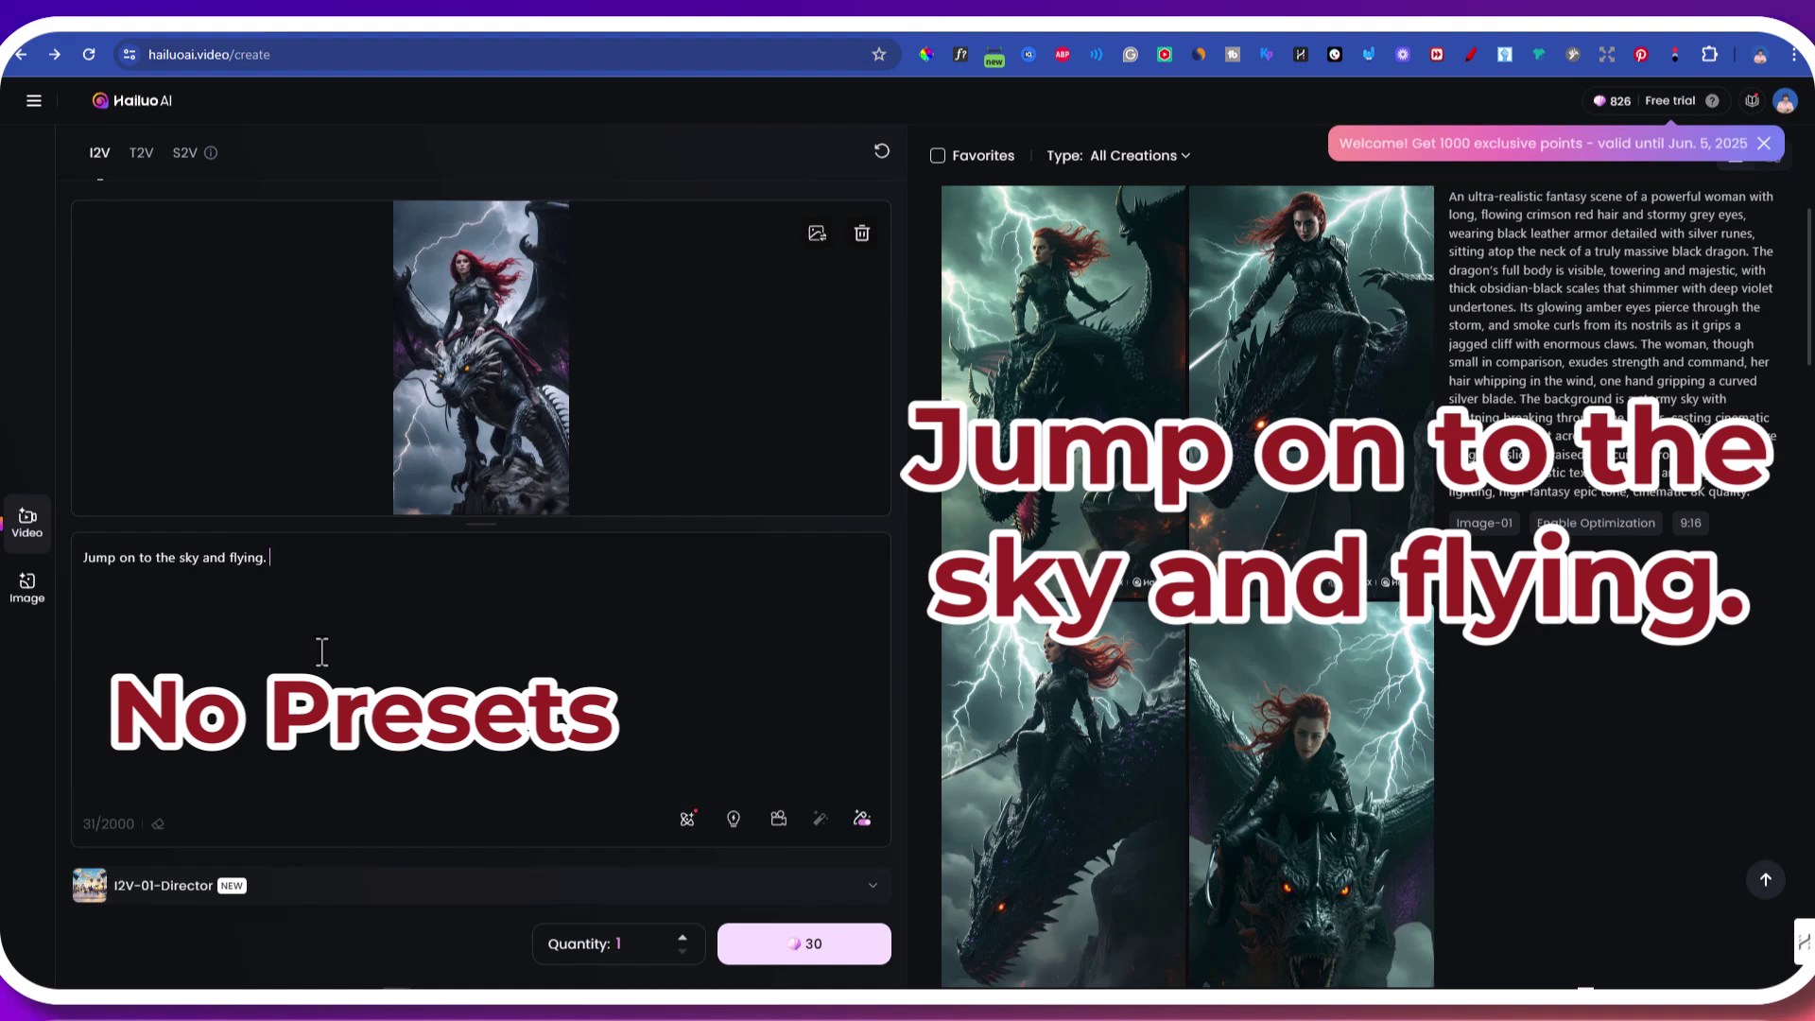
left_click(810, 942)
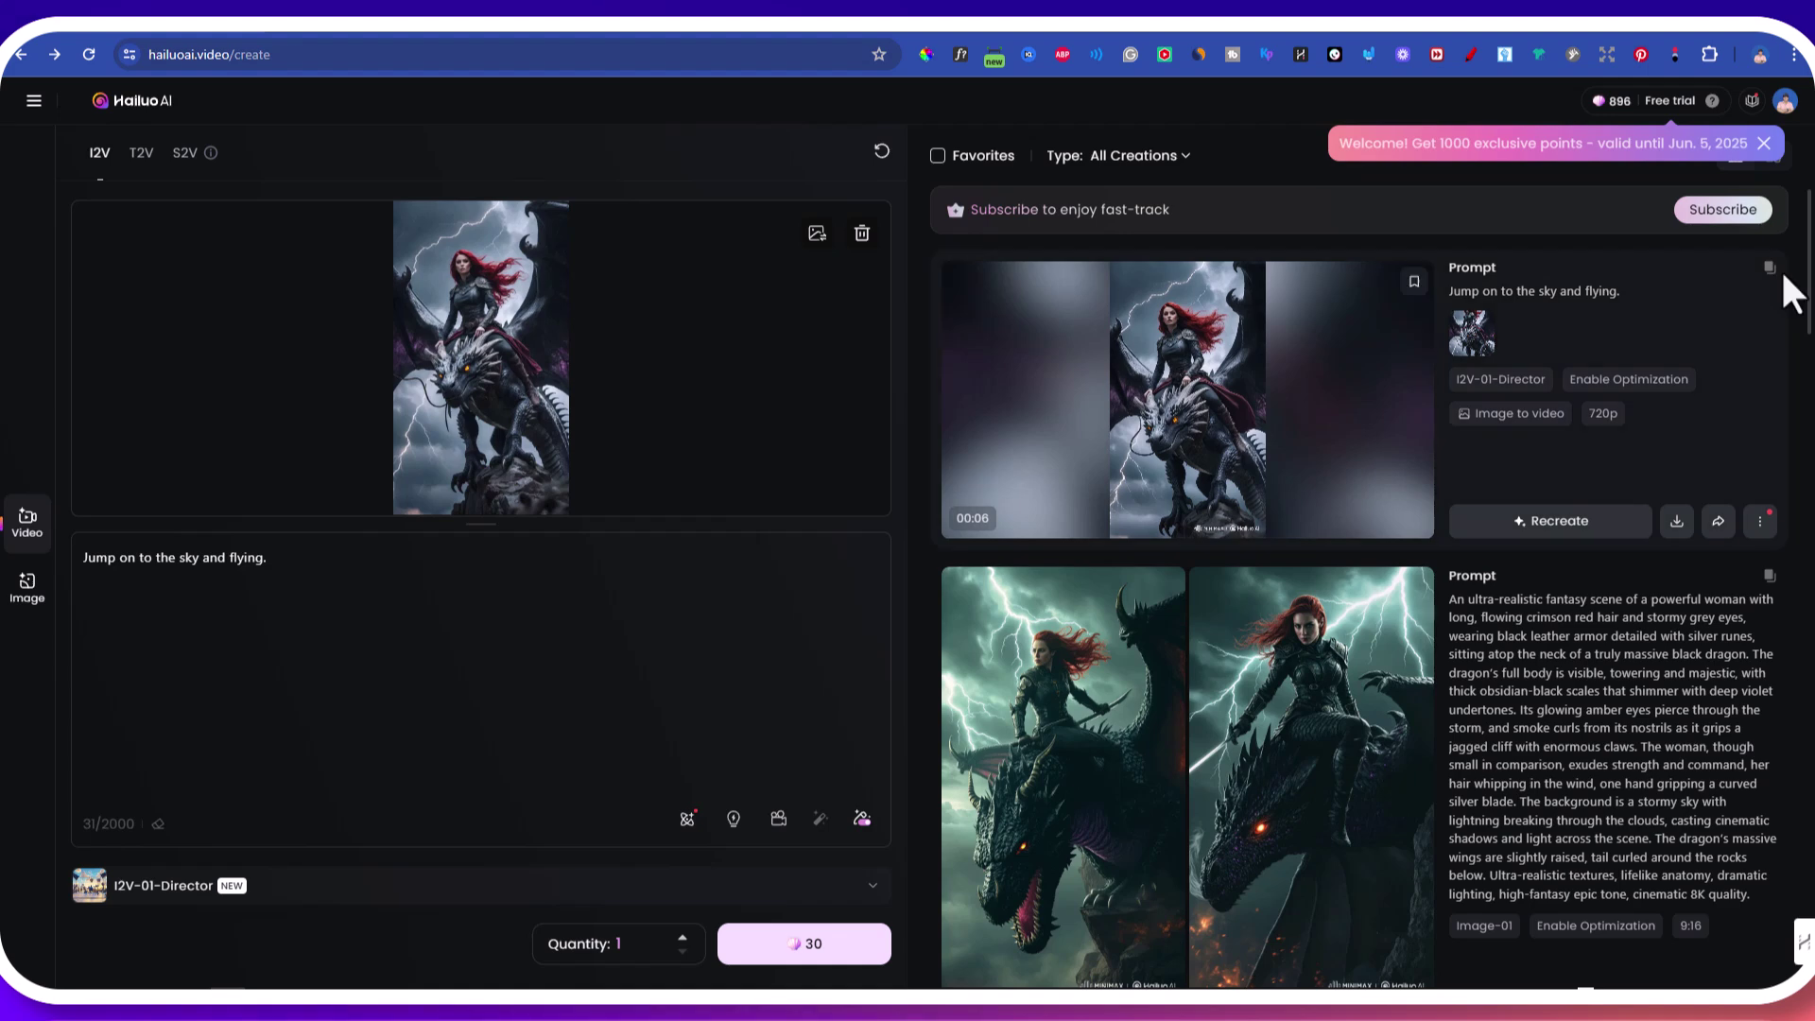
left_click(1187, 417)
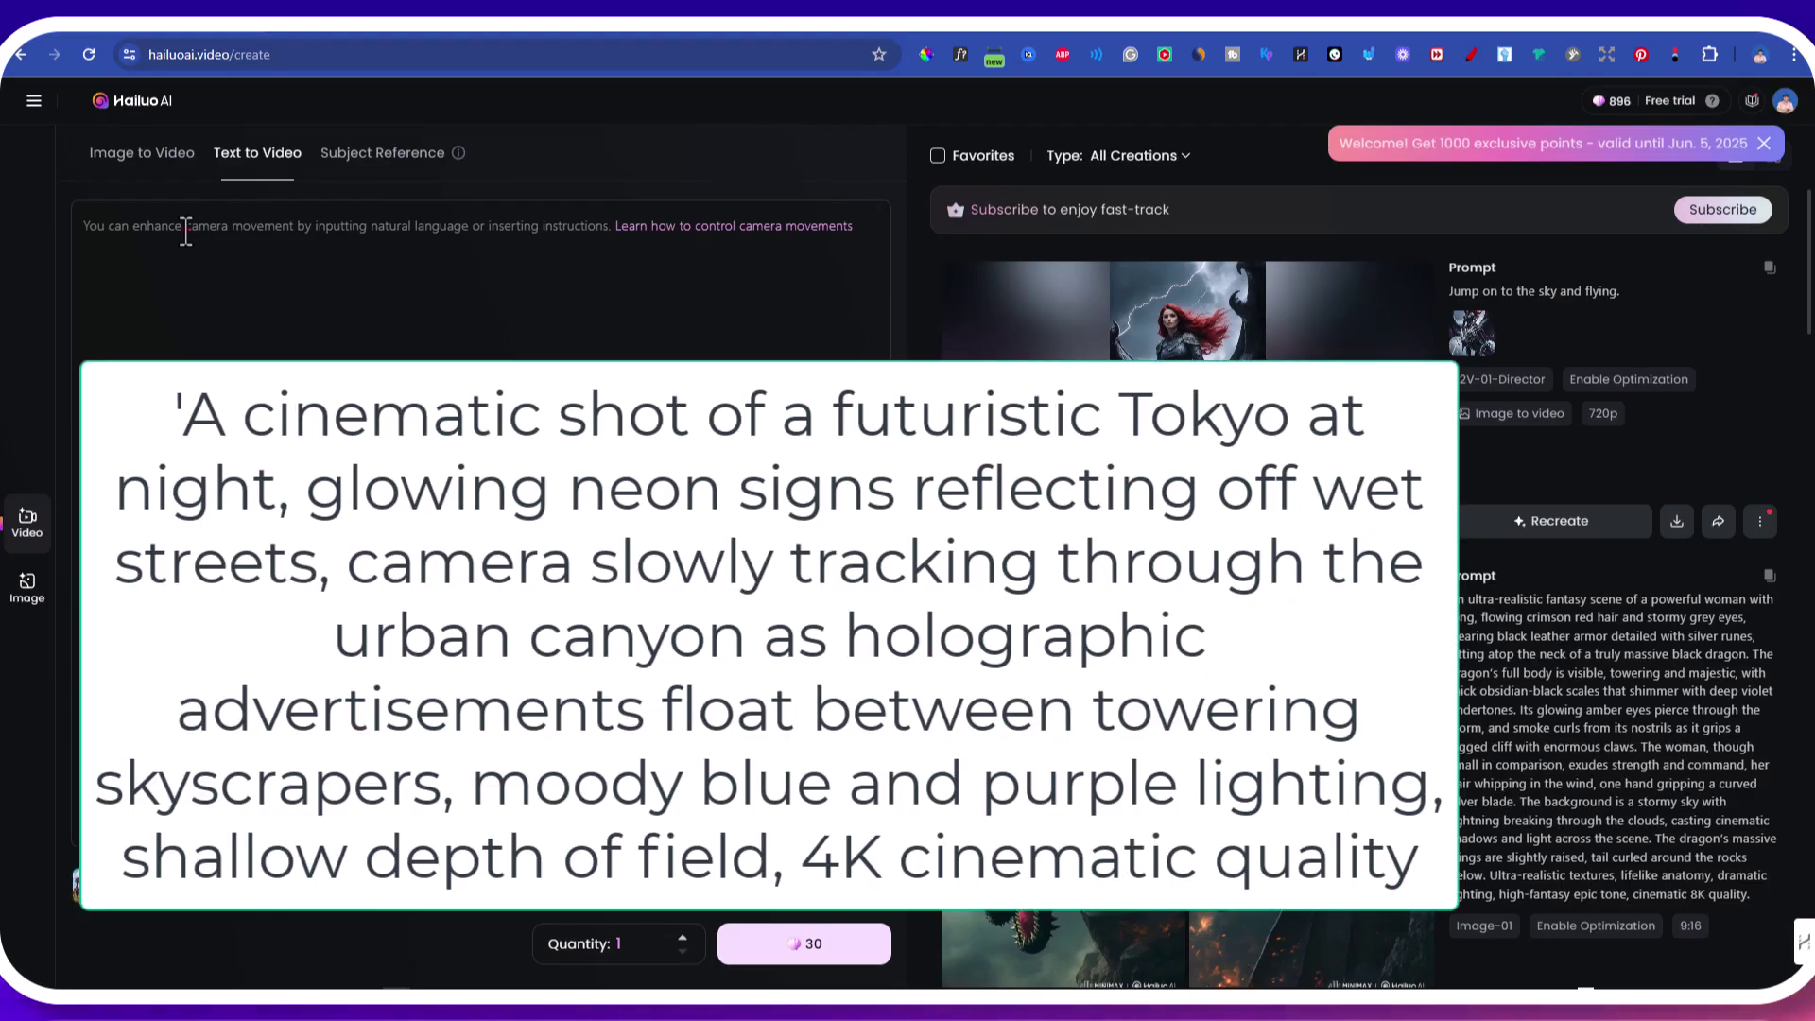
- Generate a text-to-video clip from the pasted futuristic Tokyo at night prompt, removing the stray leading apostrophe first
right_click(185, 227)
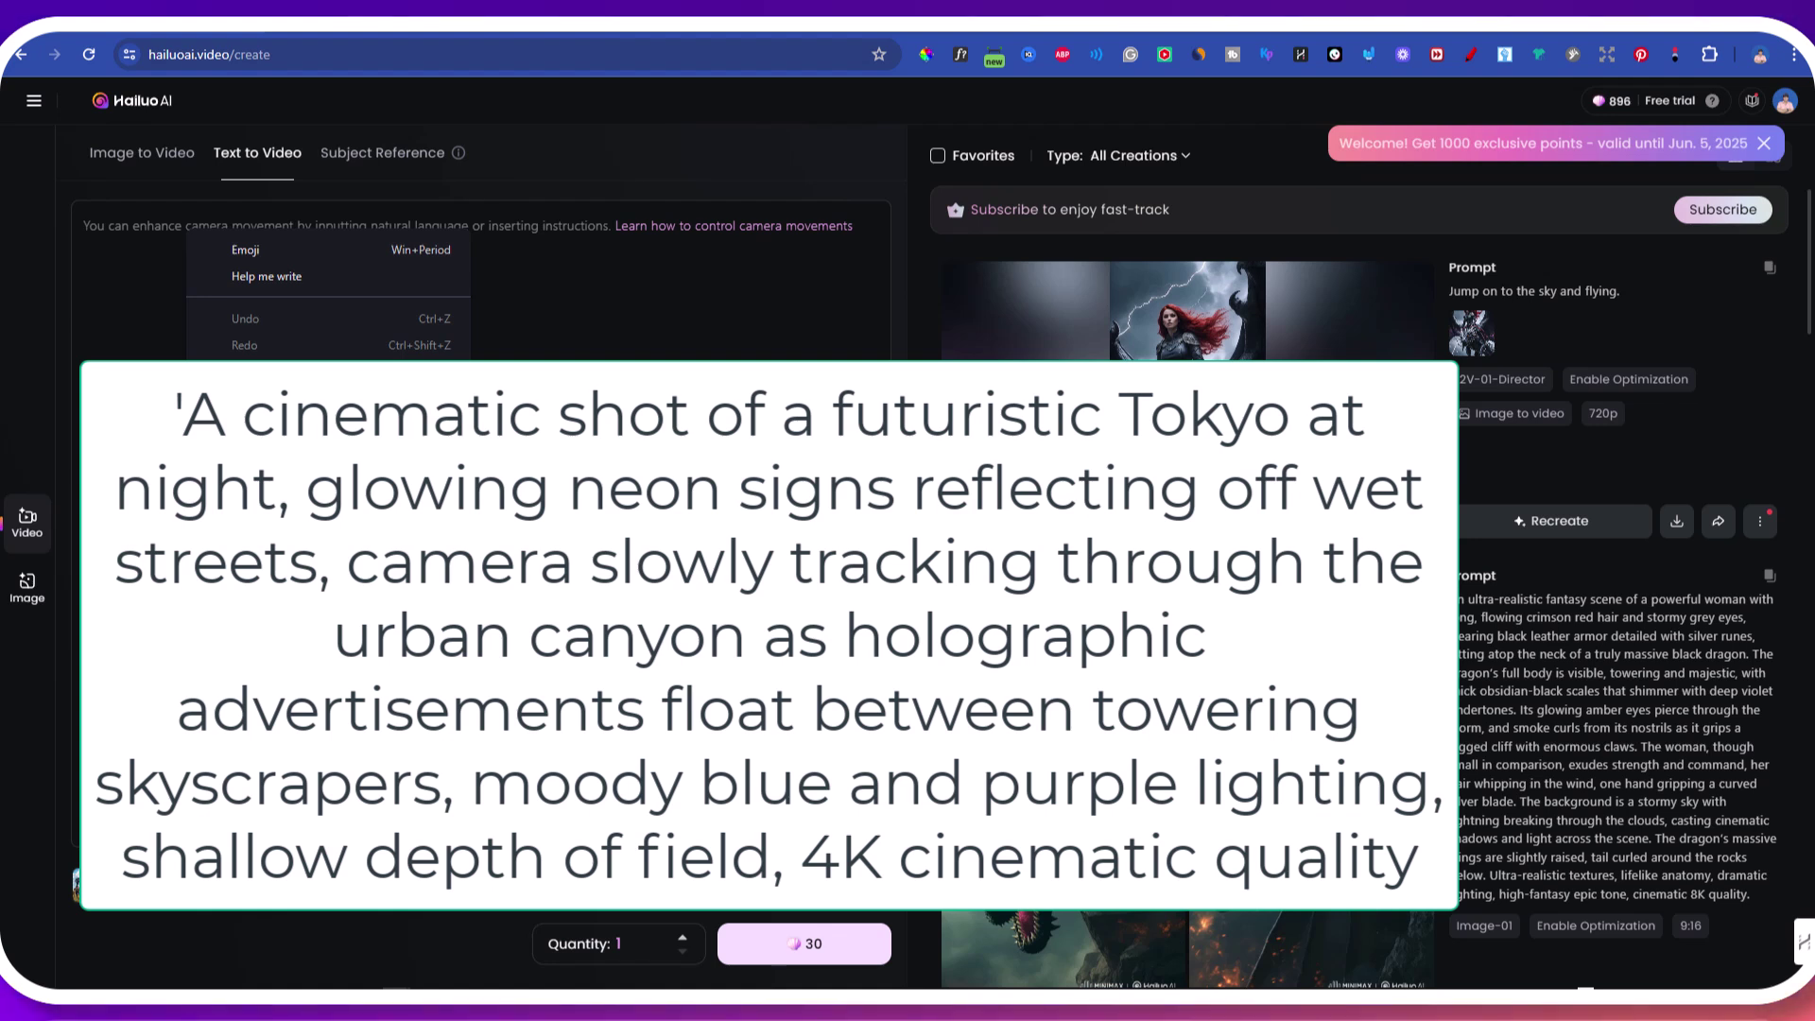
left_click(248, 441)
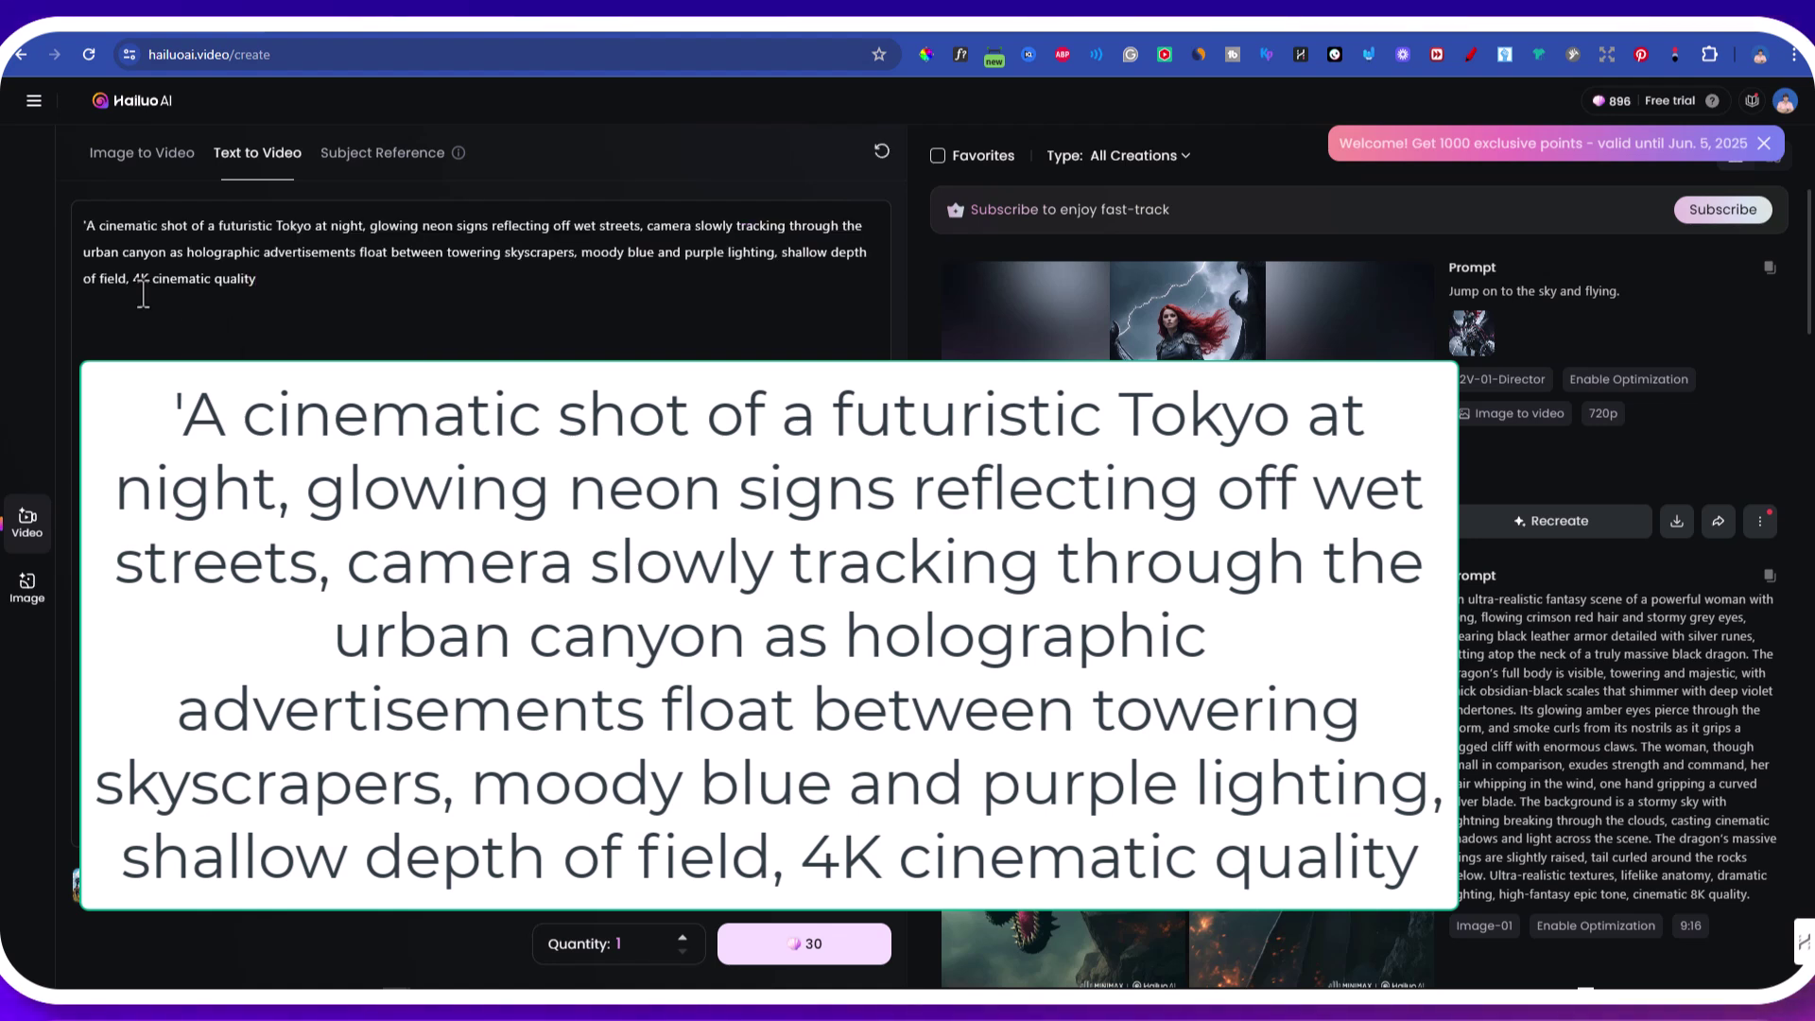
left_click(86, 227)
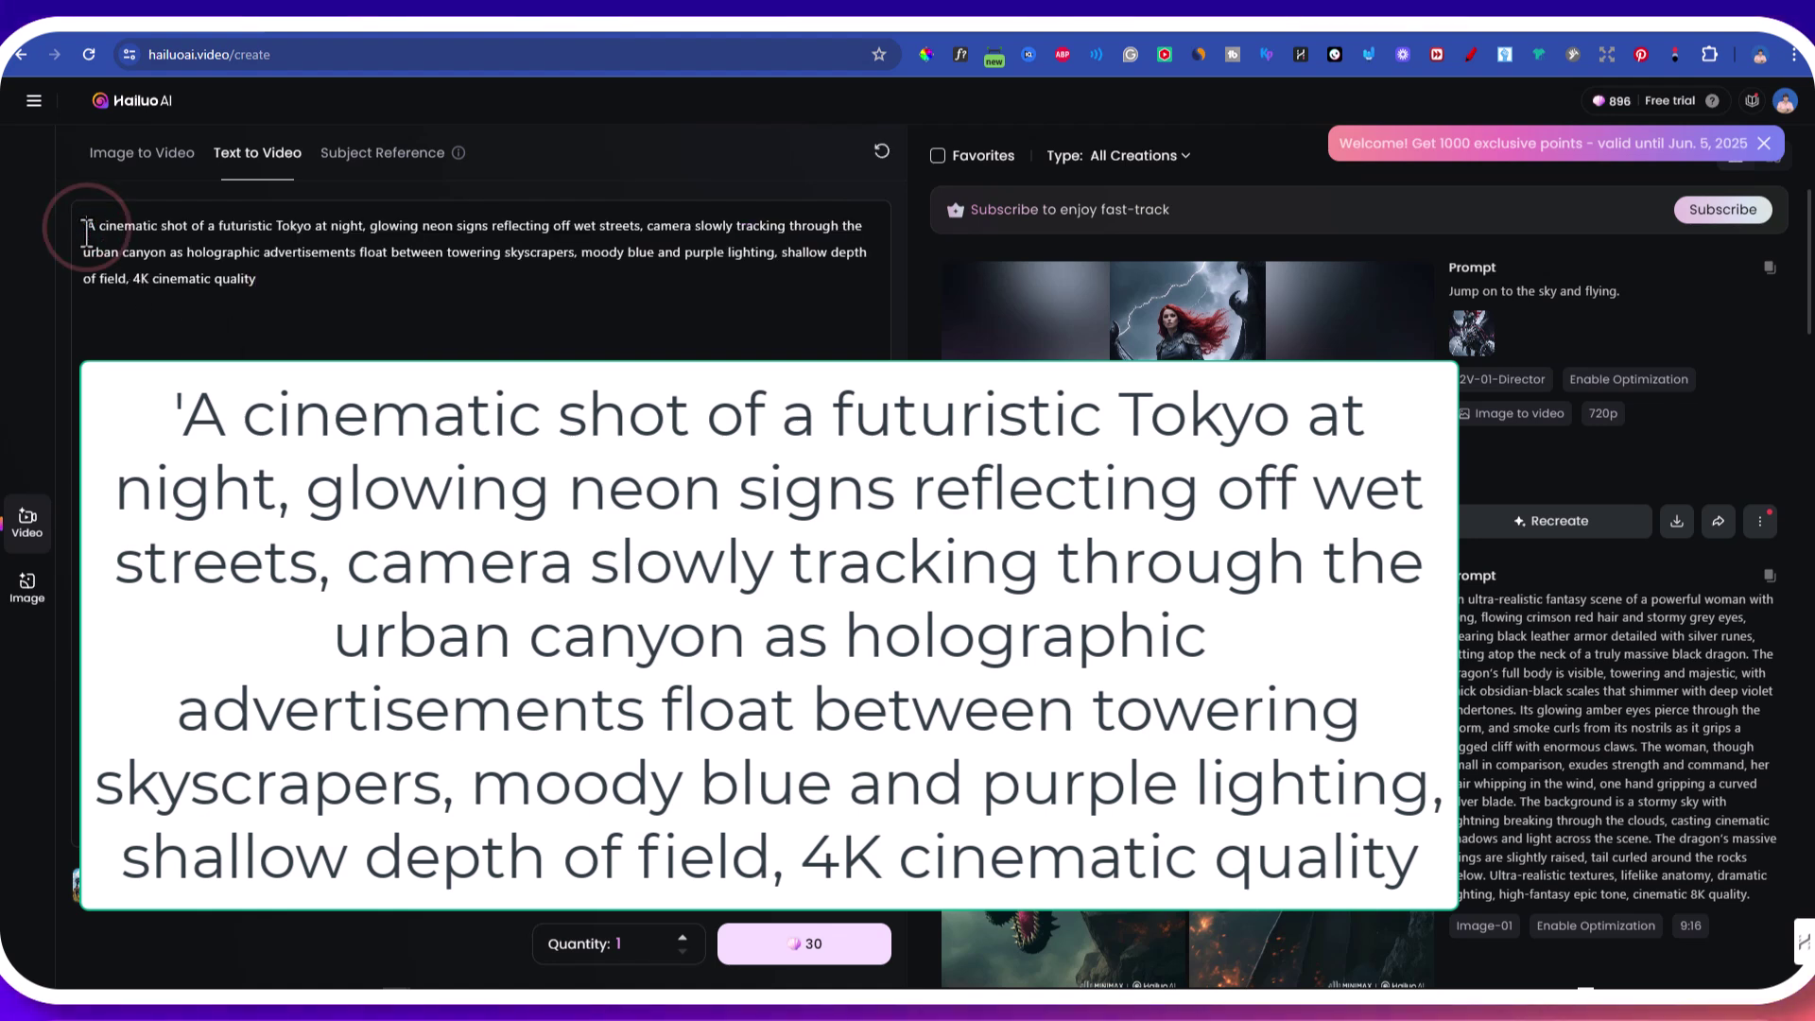
key("Delete")
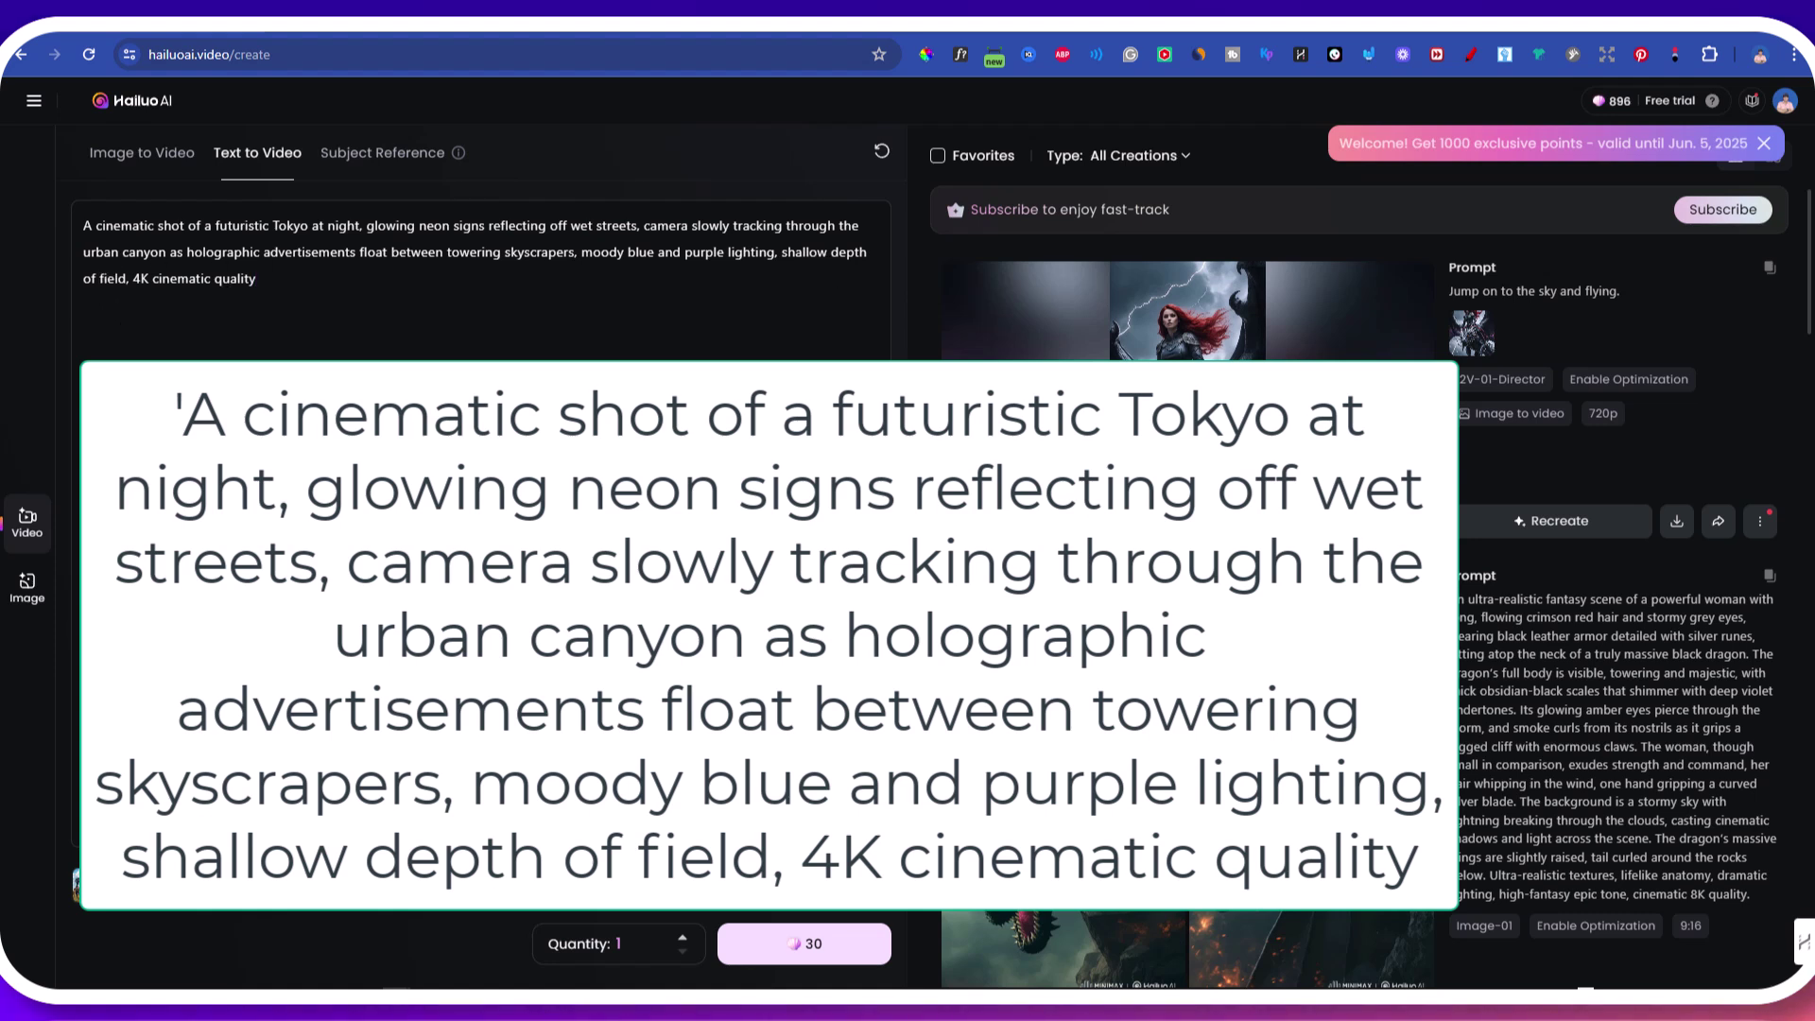
left_click(800, 947)
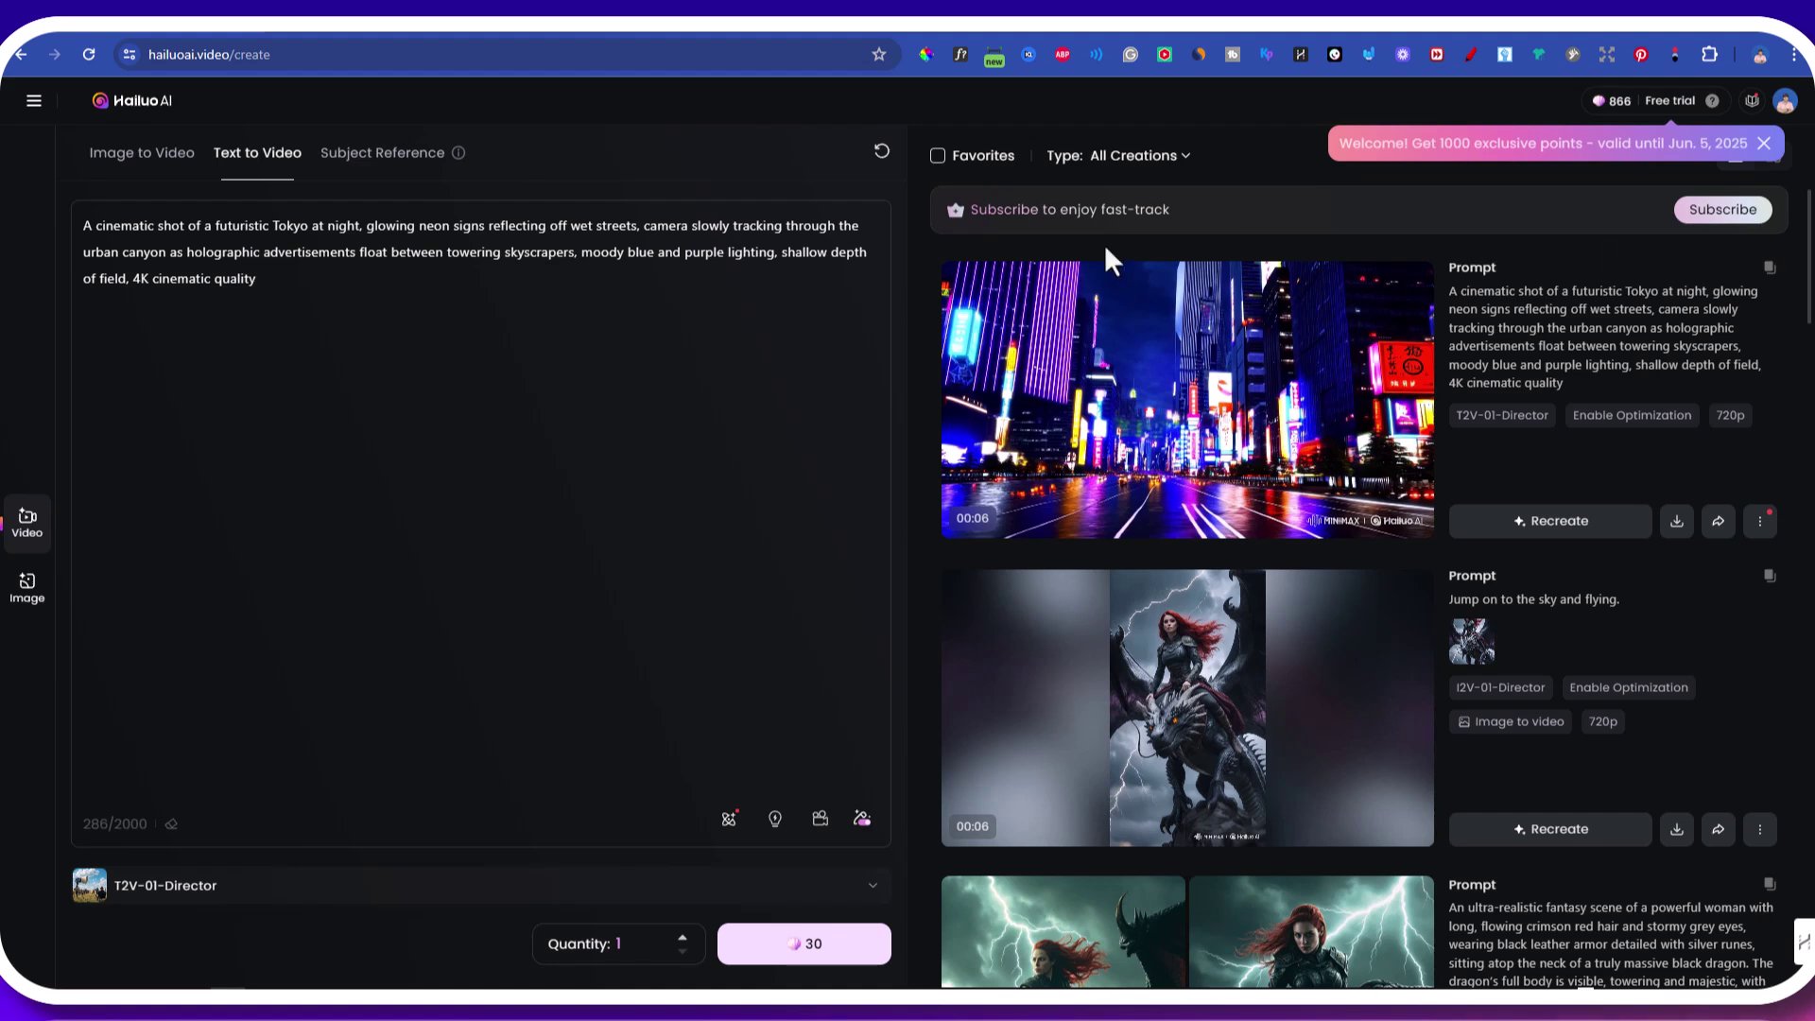
- Switch to the Subject Reference mode and read through its Terms of Use, from input content and portraits to prohibited uses and violations
left_click(400, 170)
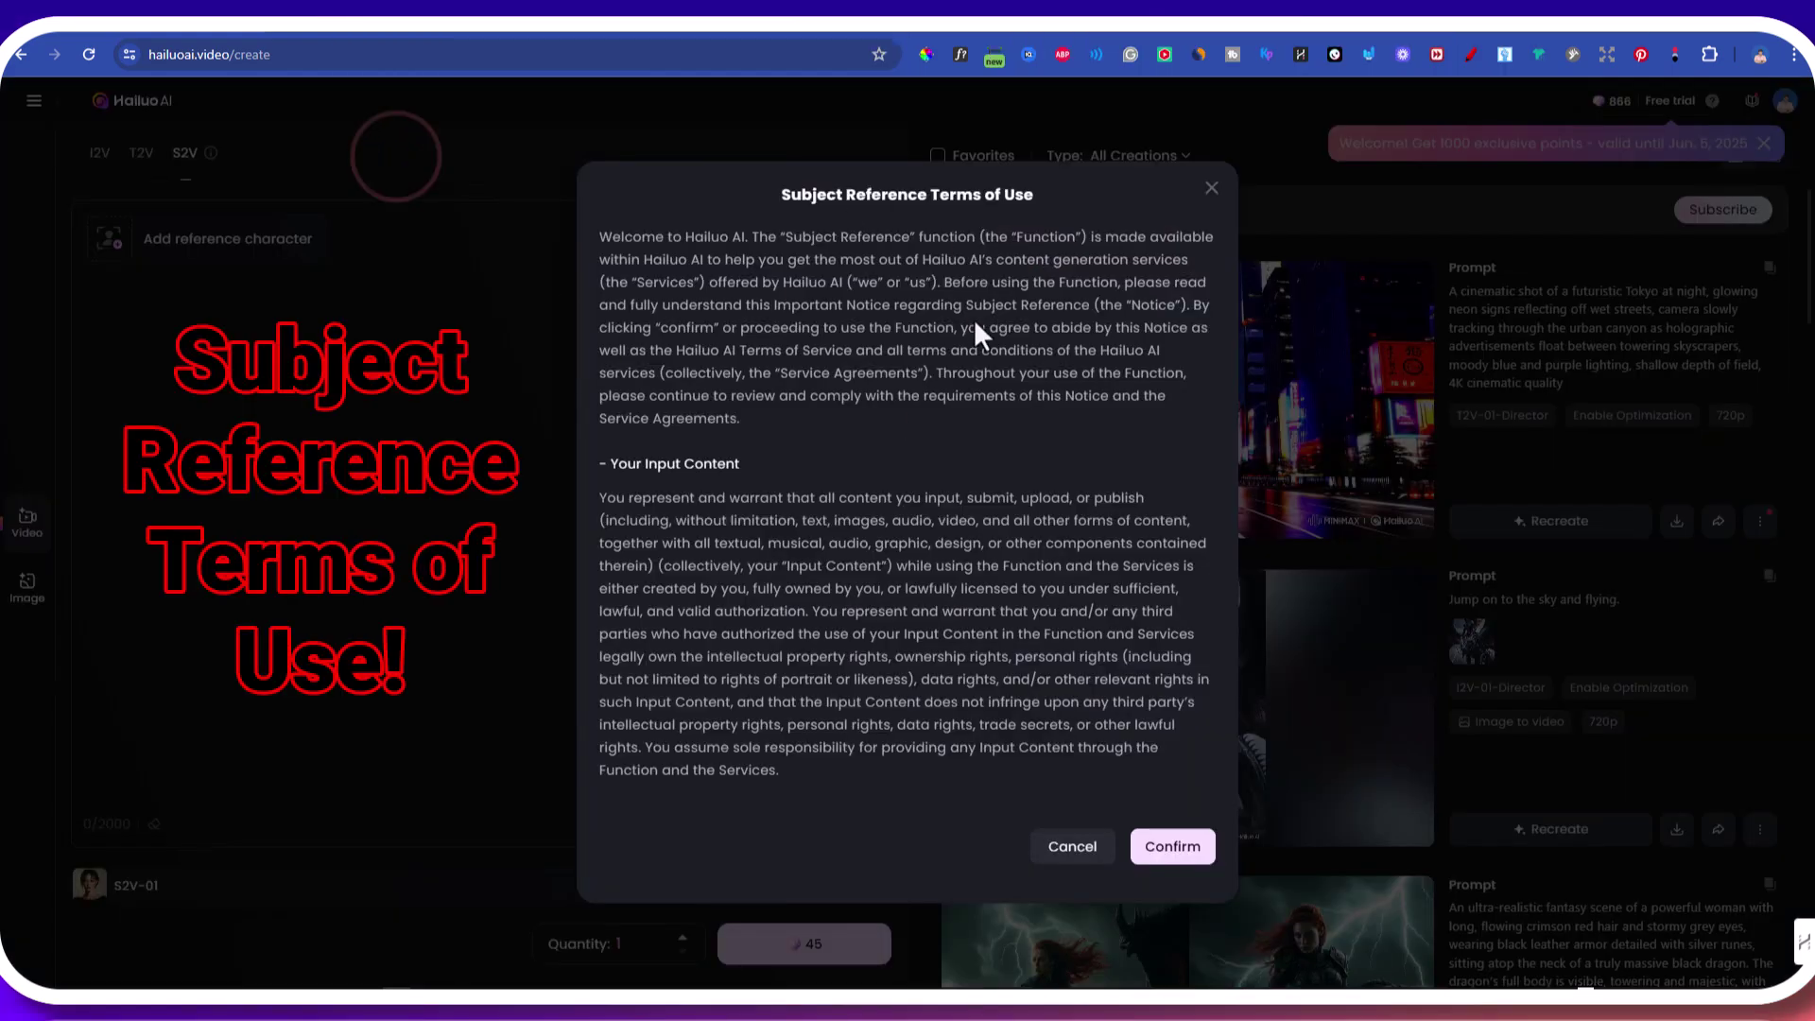
scroll(973, 319, "down", 5)
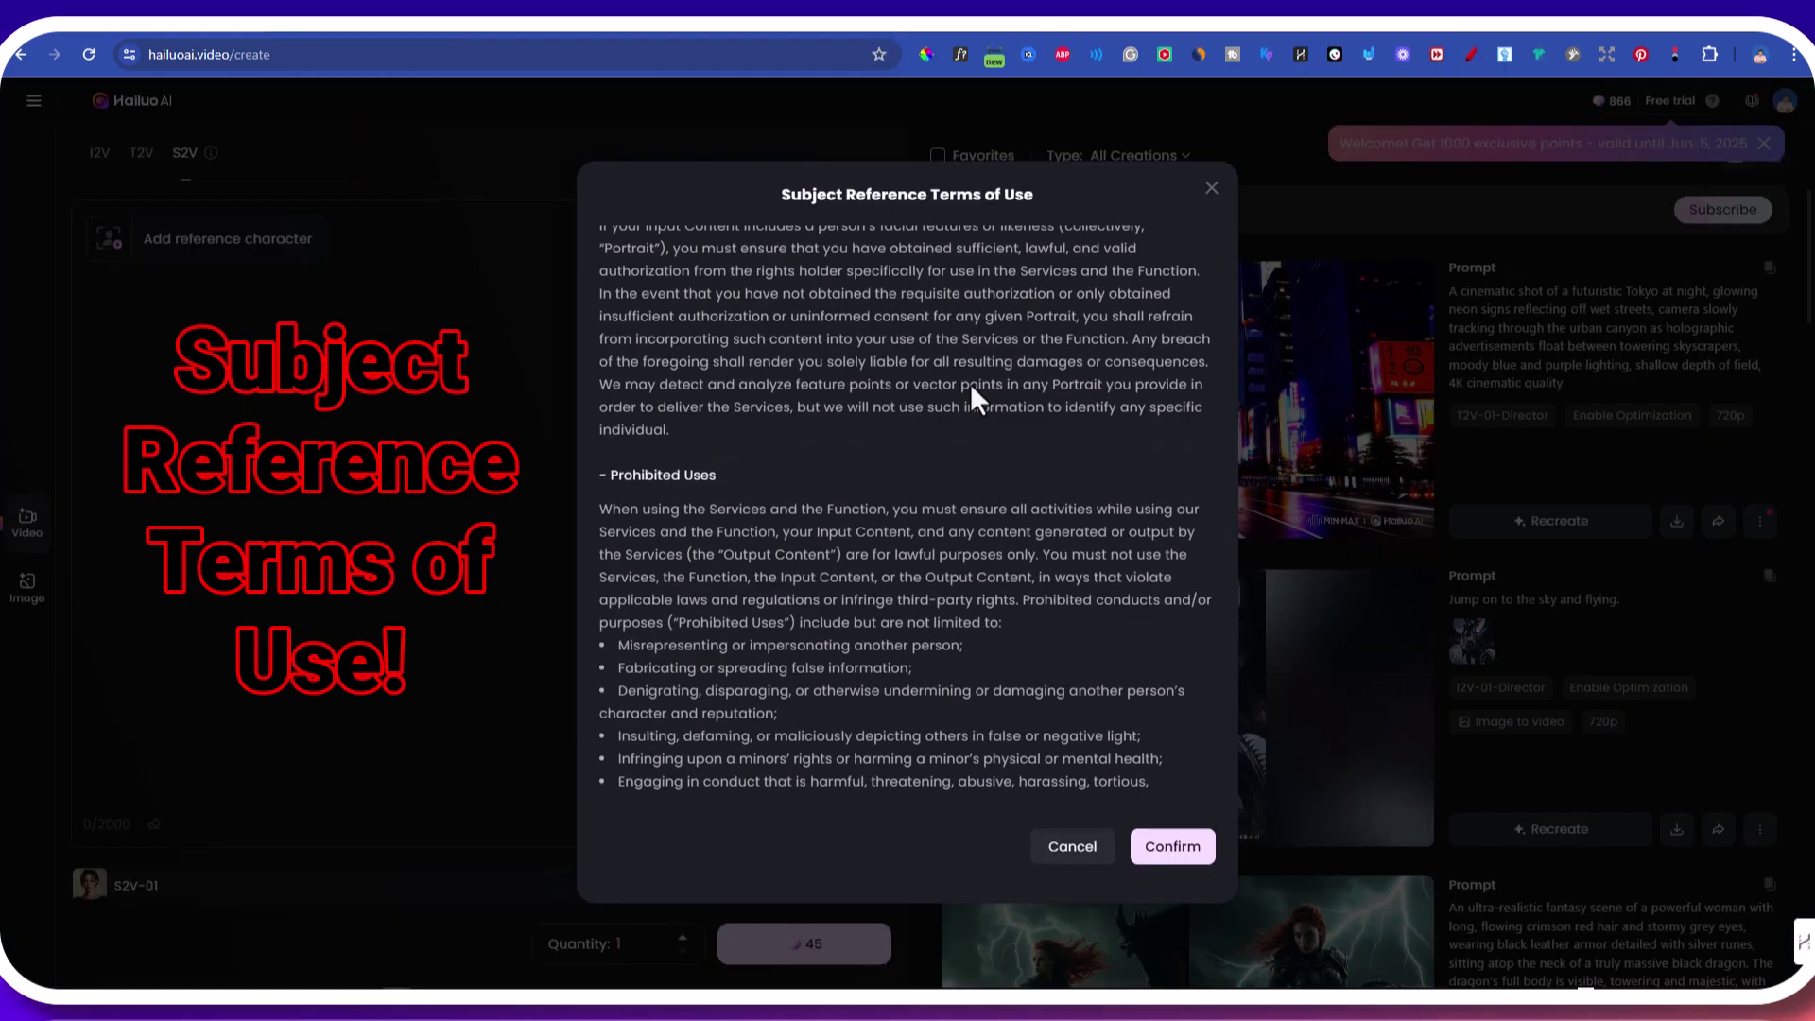
scroll(969, 394, "down", 10)
scroll(968, 394, "up", 12)
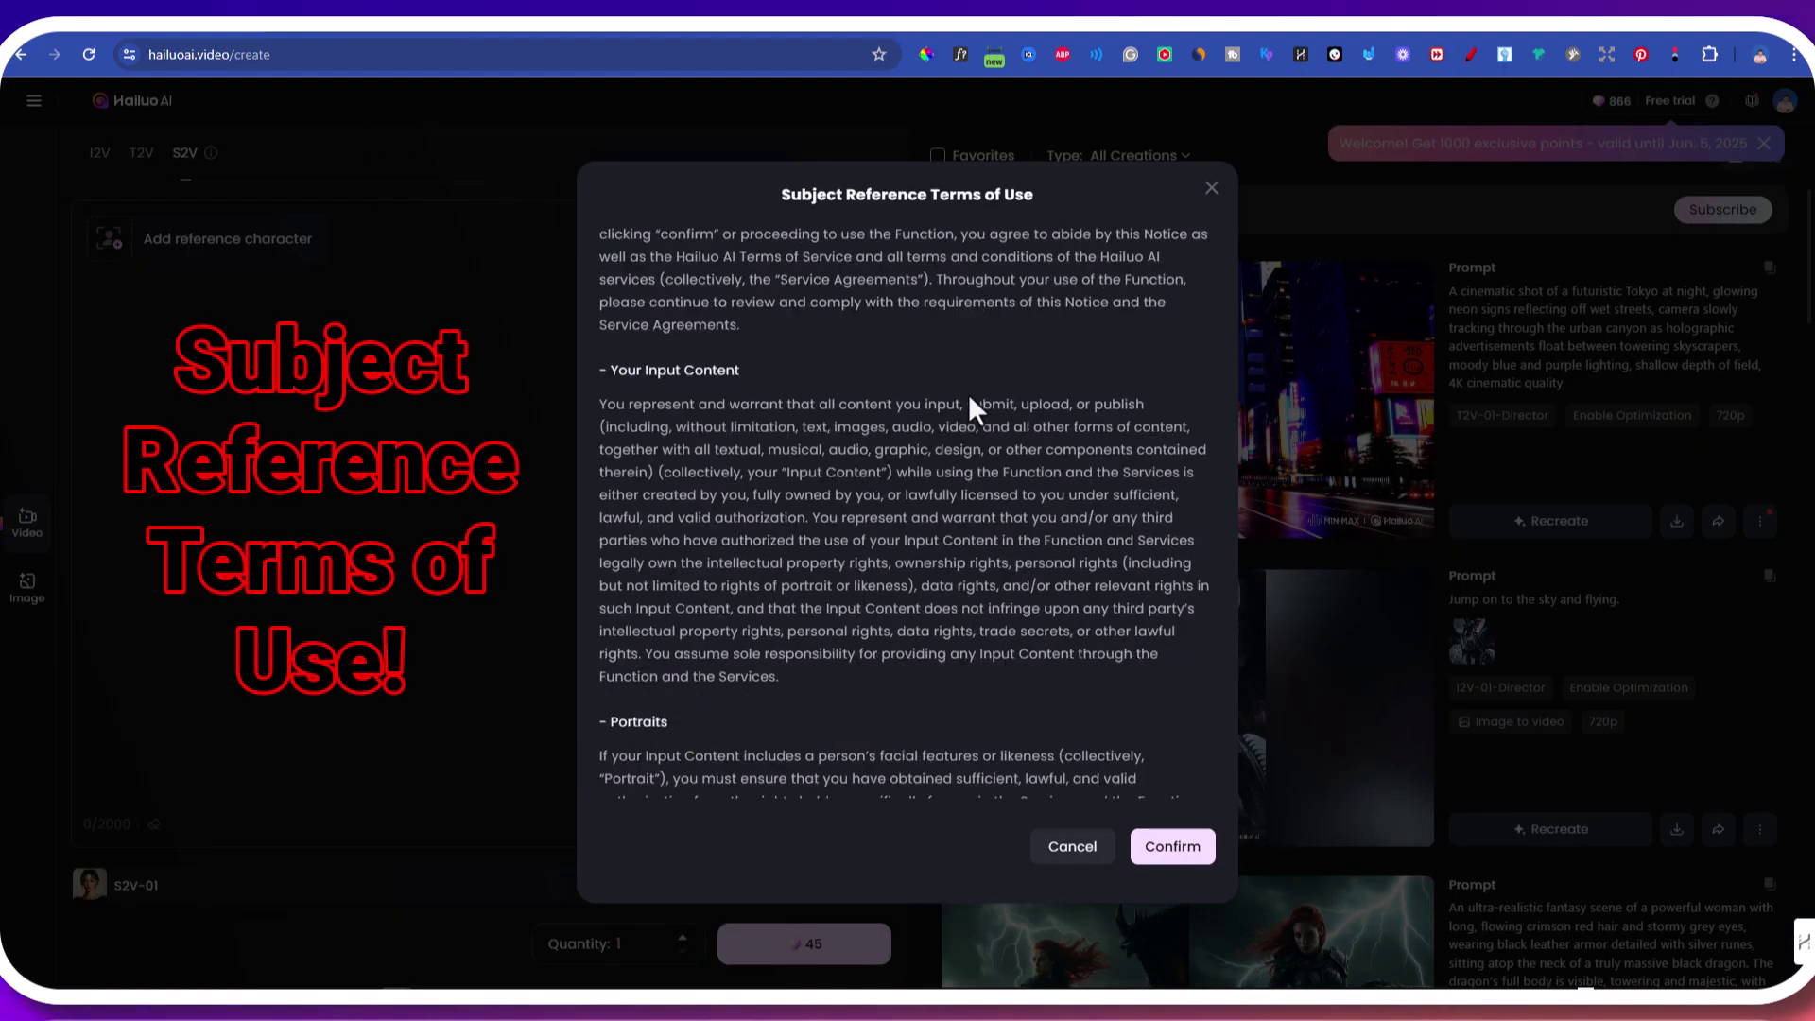
scroll(967, 393, "down", 10)
scroll(968, 393, "up", 6)
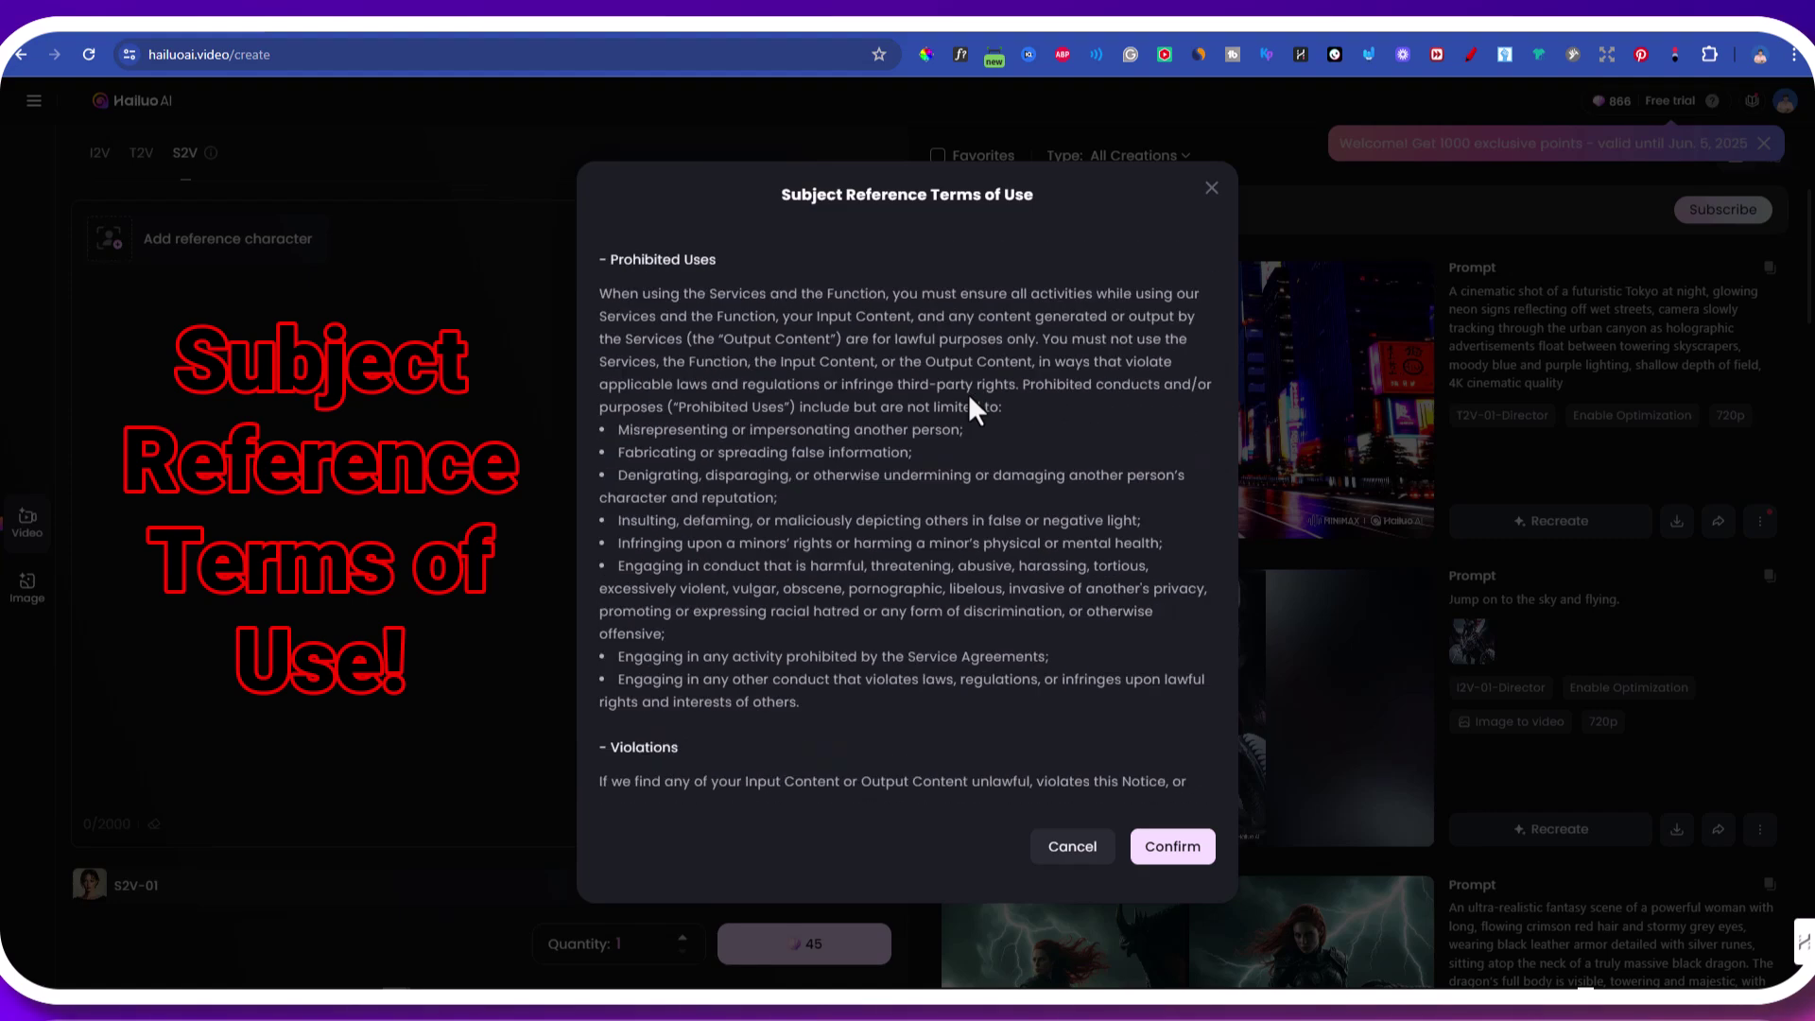
scroll(968, 393, "up", 10)
scroll(1007, 513, "down", 15)
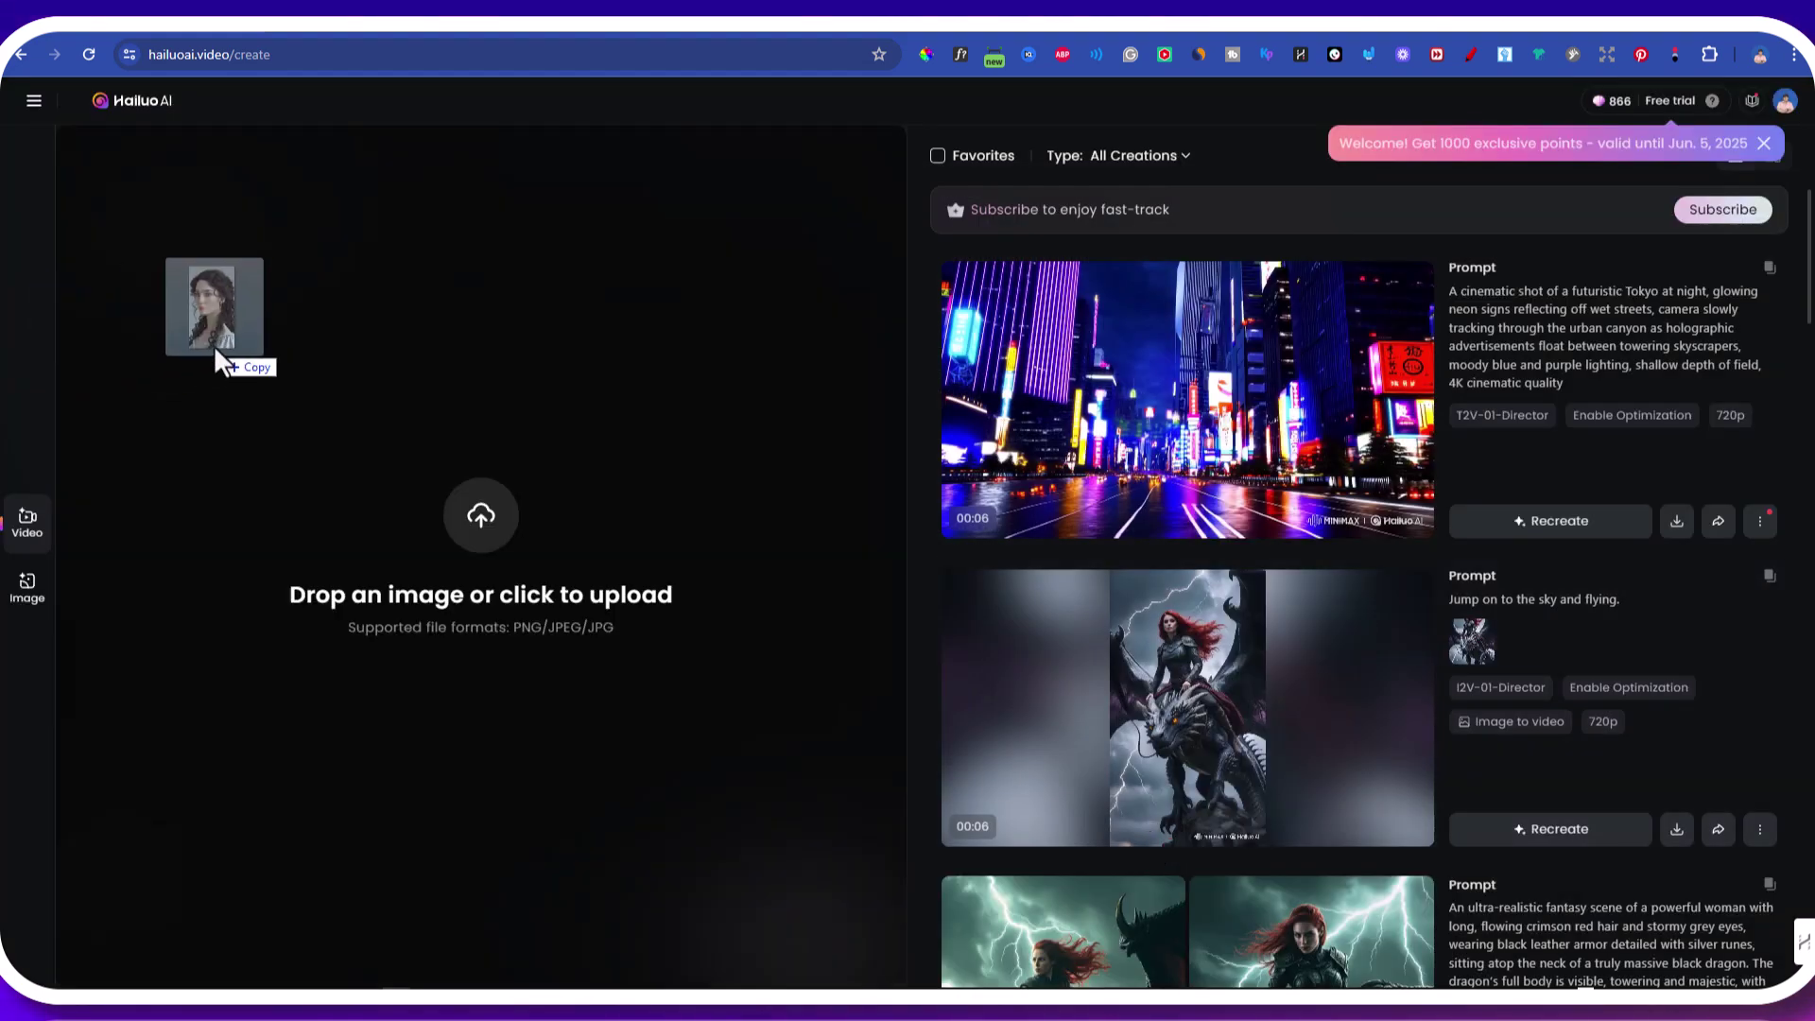
- Generate a video from the curly-haired woman's reference portrait with the prompt "She is smiling warmly, slowly turning head towards the viewer. She has a long hair."
left_click_drag(213, 344, 531, 468)
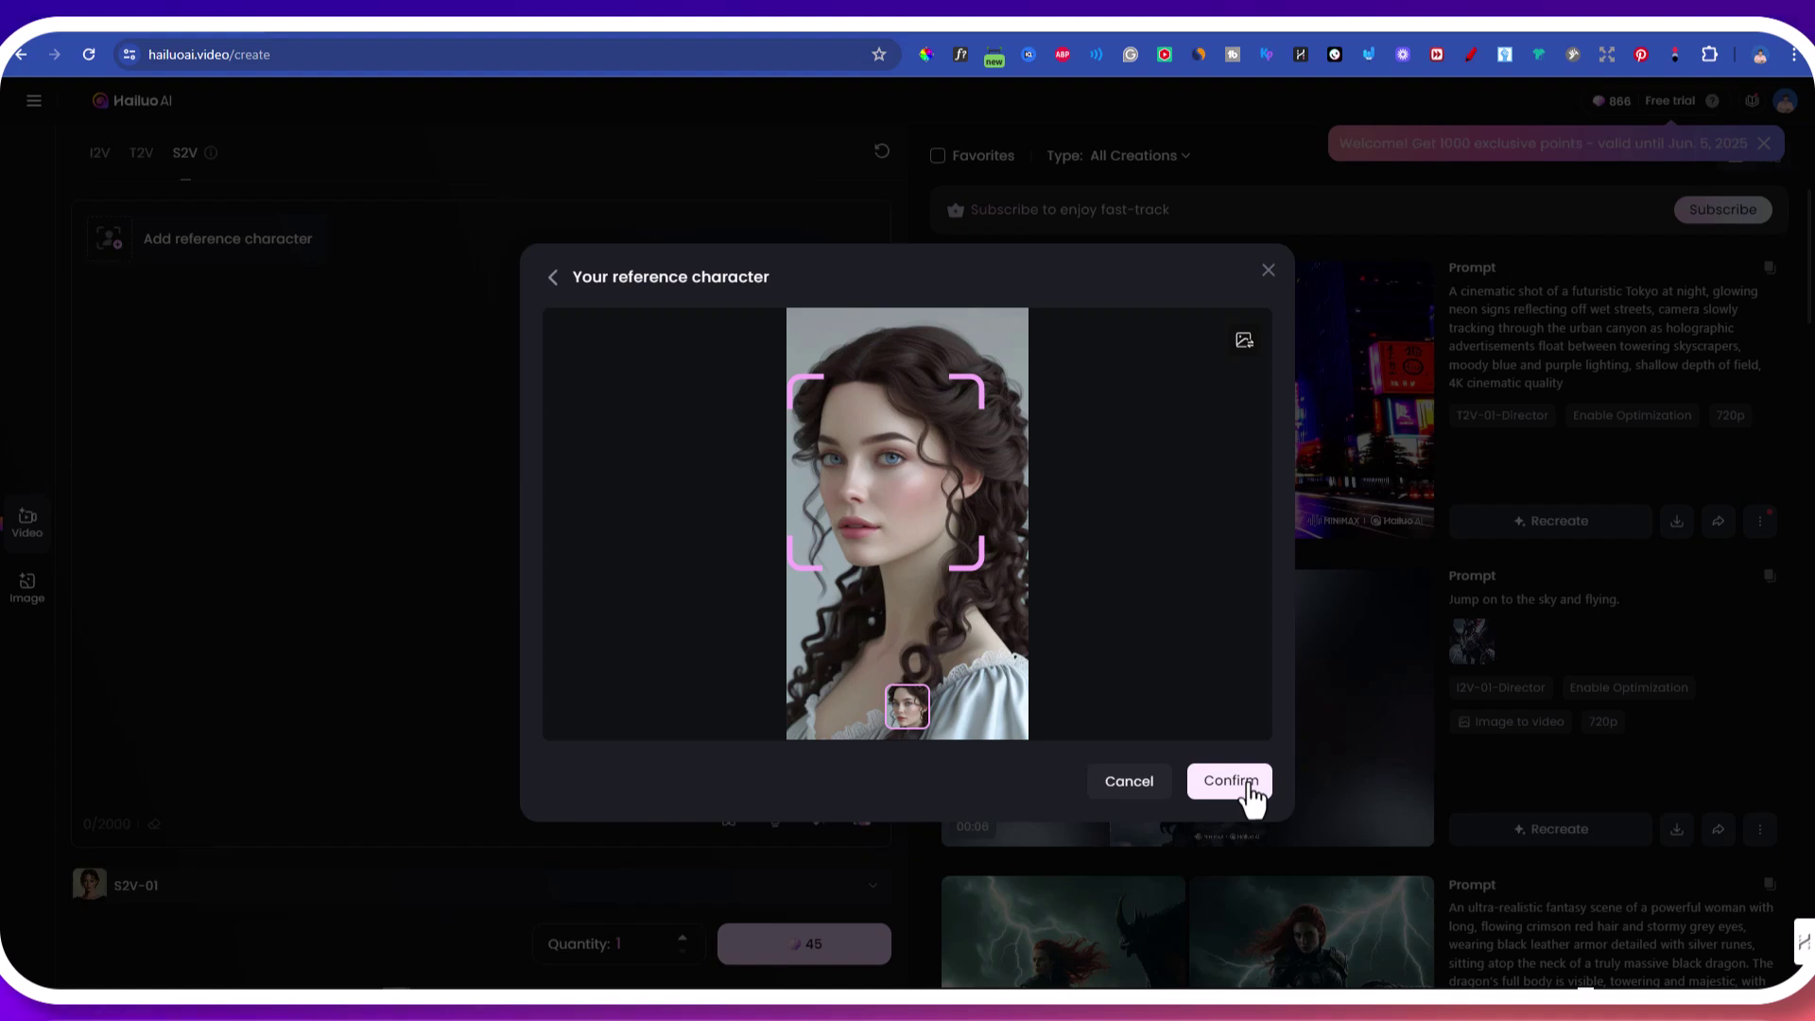
left_click(1248, 781)
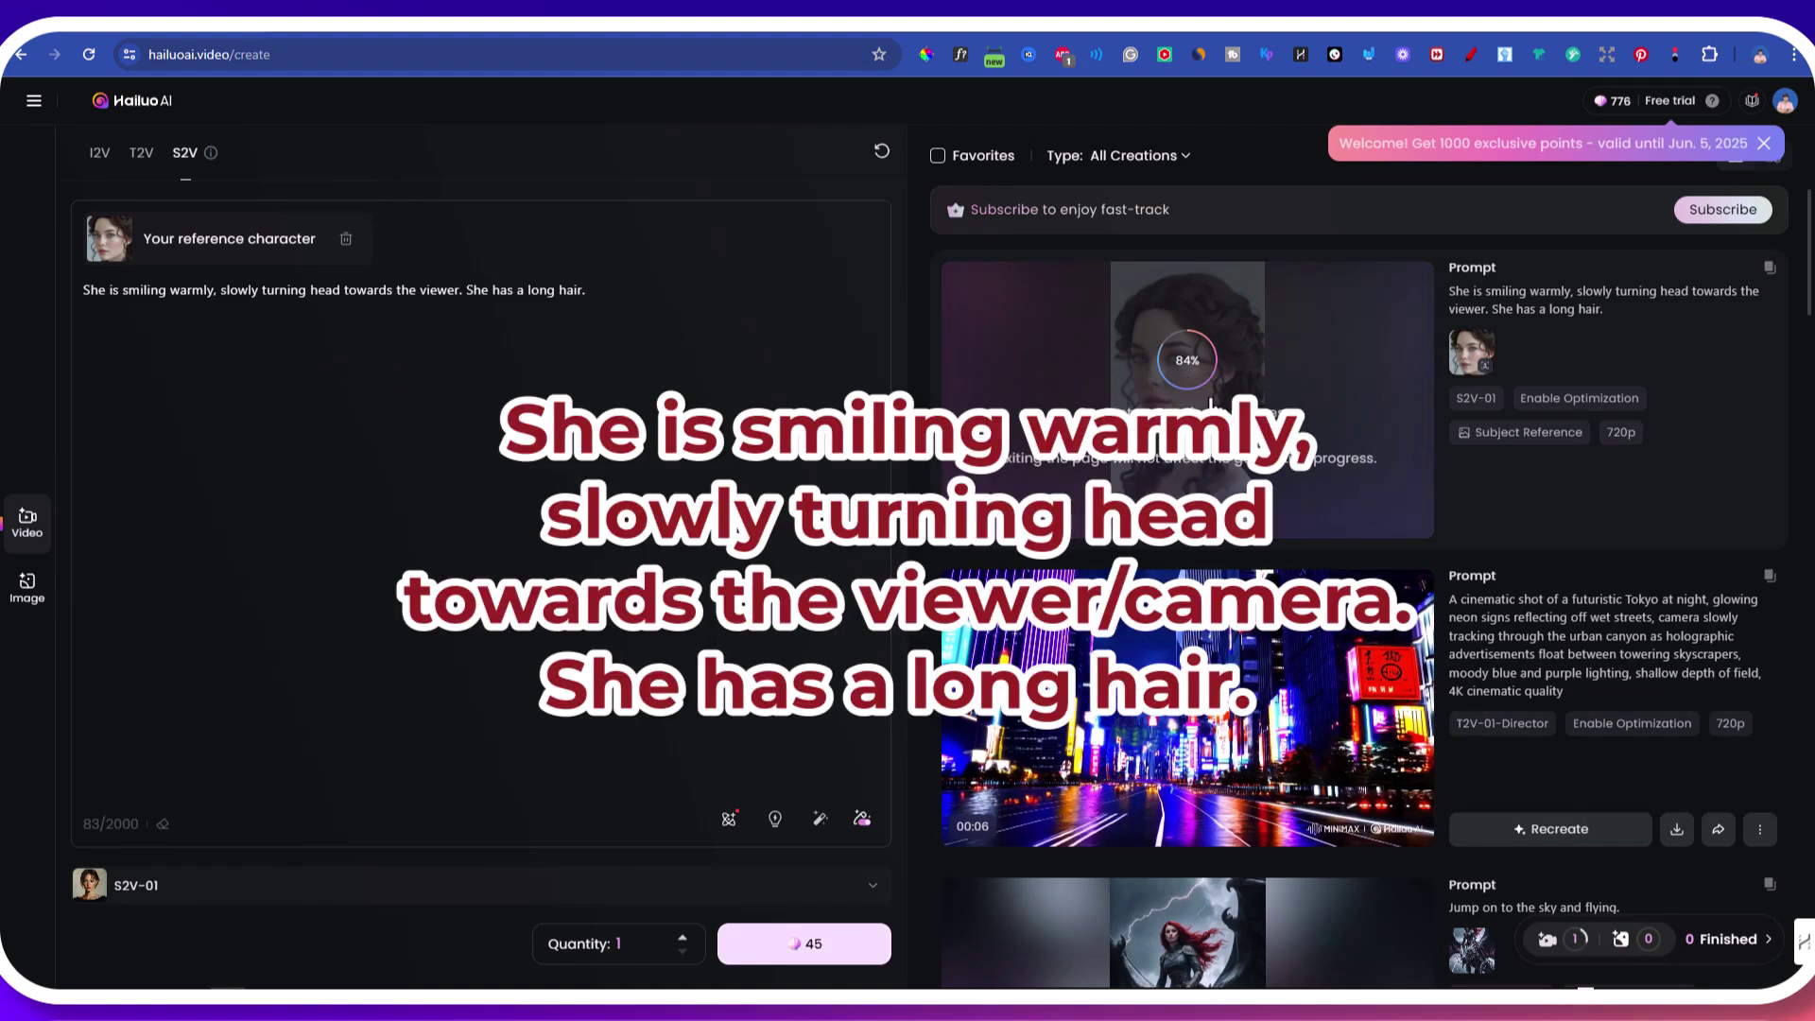
scroll(1234, 553, "down", 5)
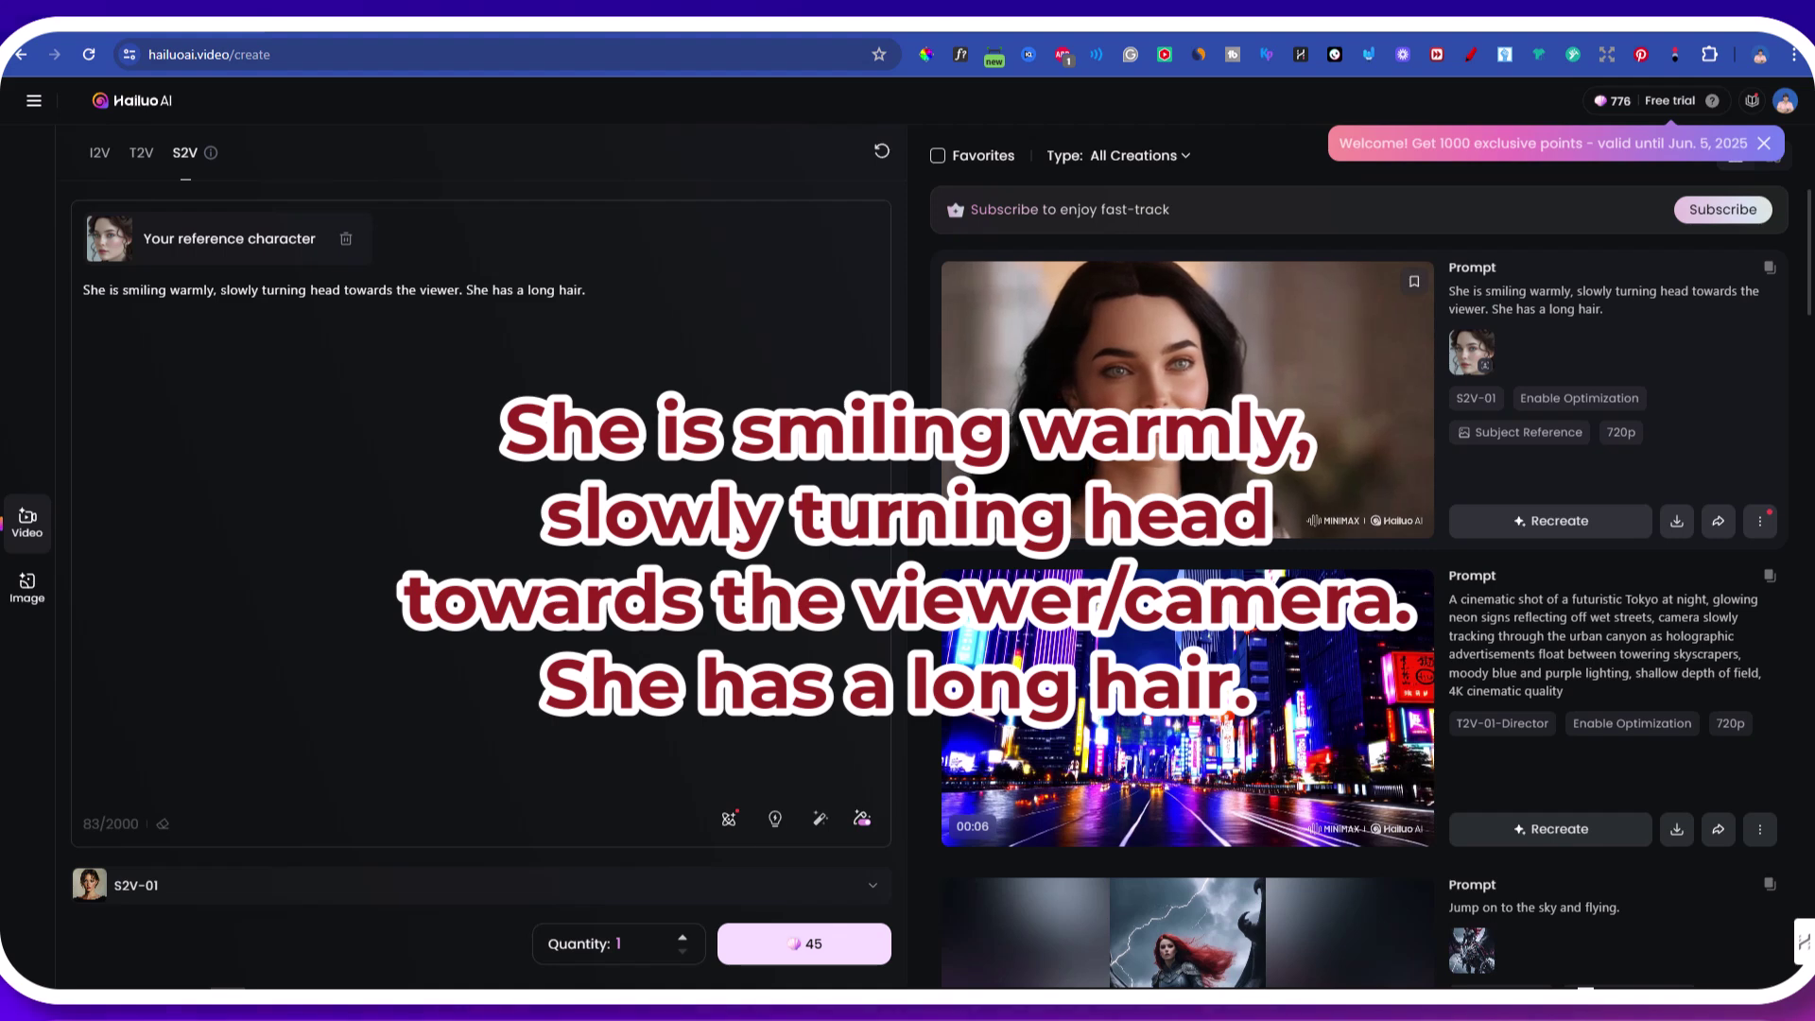
left_click(964, 501)
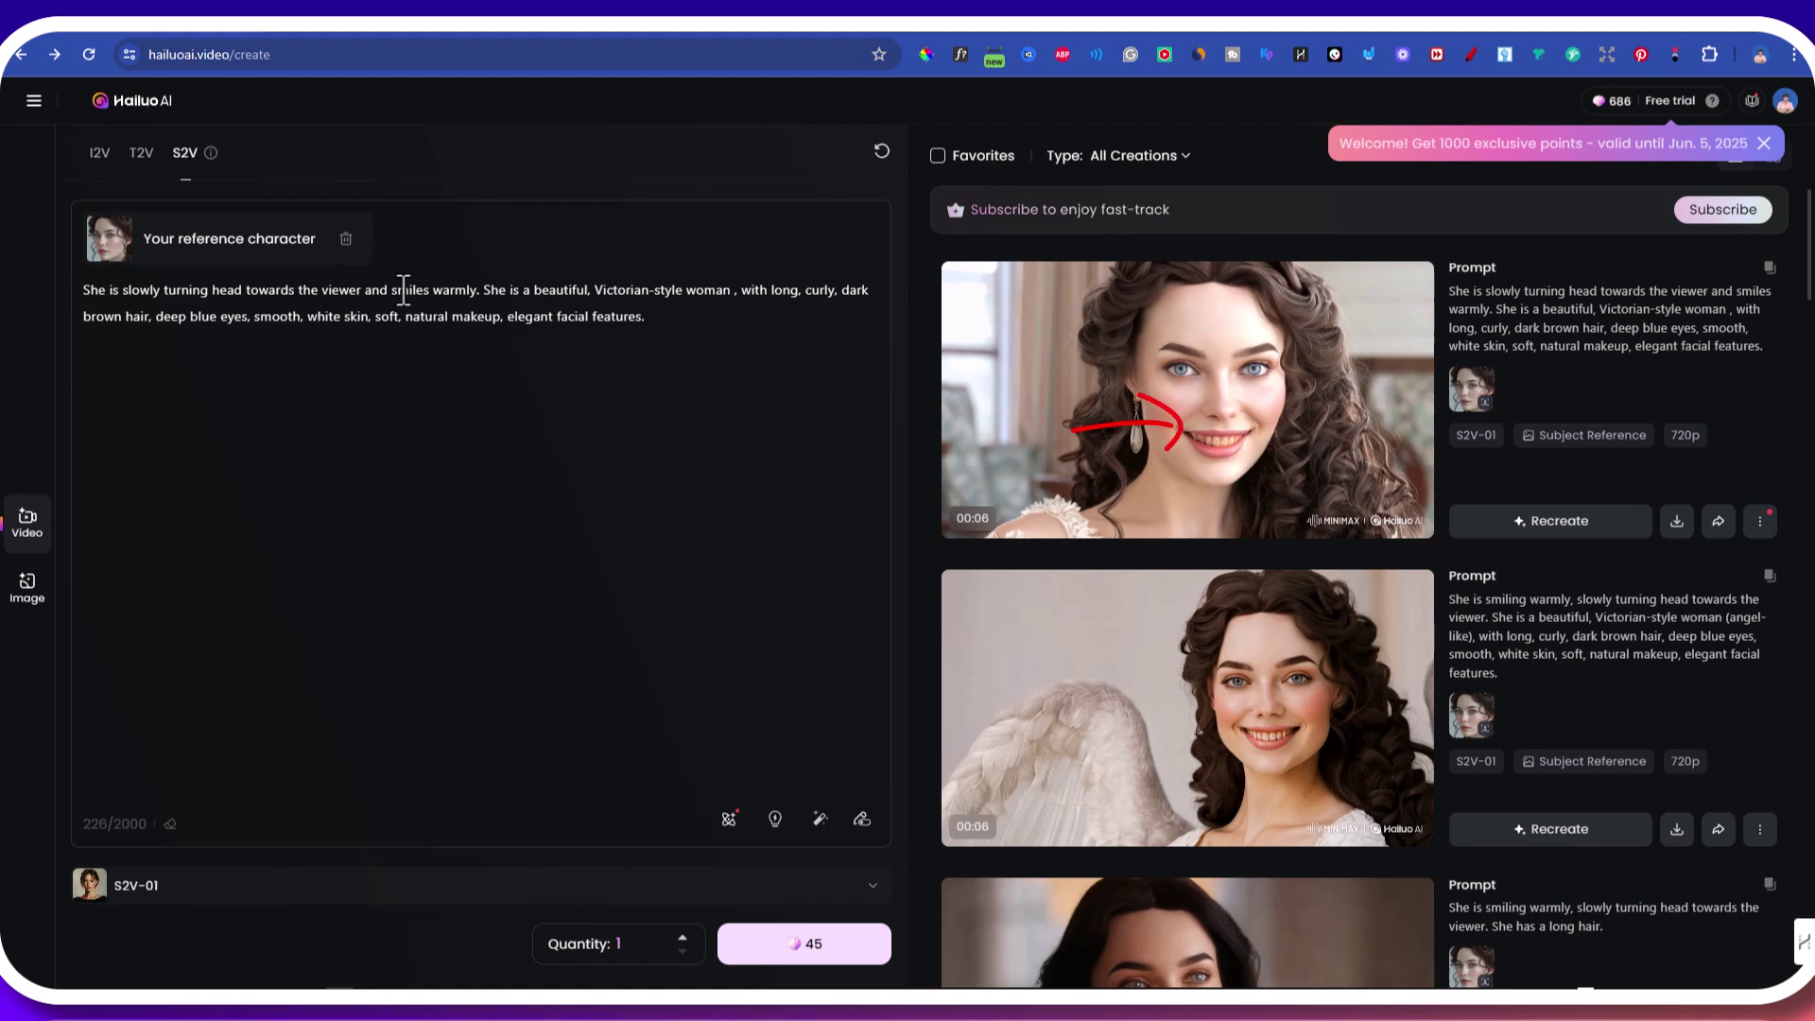
- Have DeepSeek improve the Victorian-style woman prompt for a gradual smile with good teeth, generate with it, and compare the result with the earlier videos
left_click(729, 818)
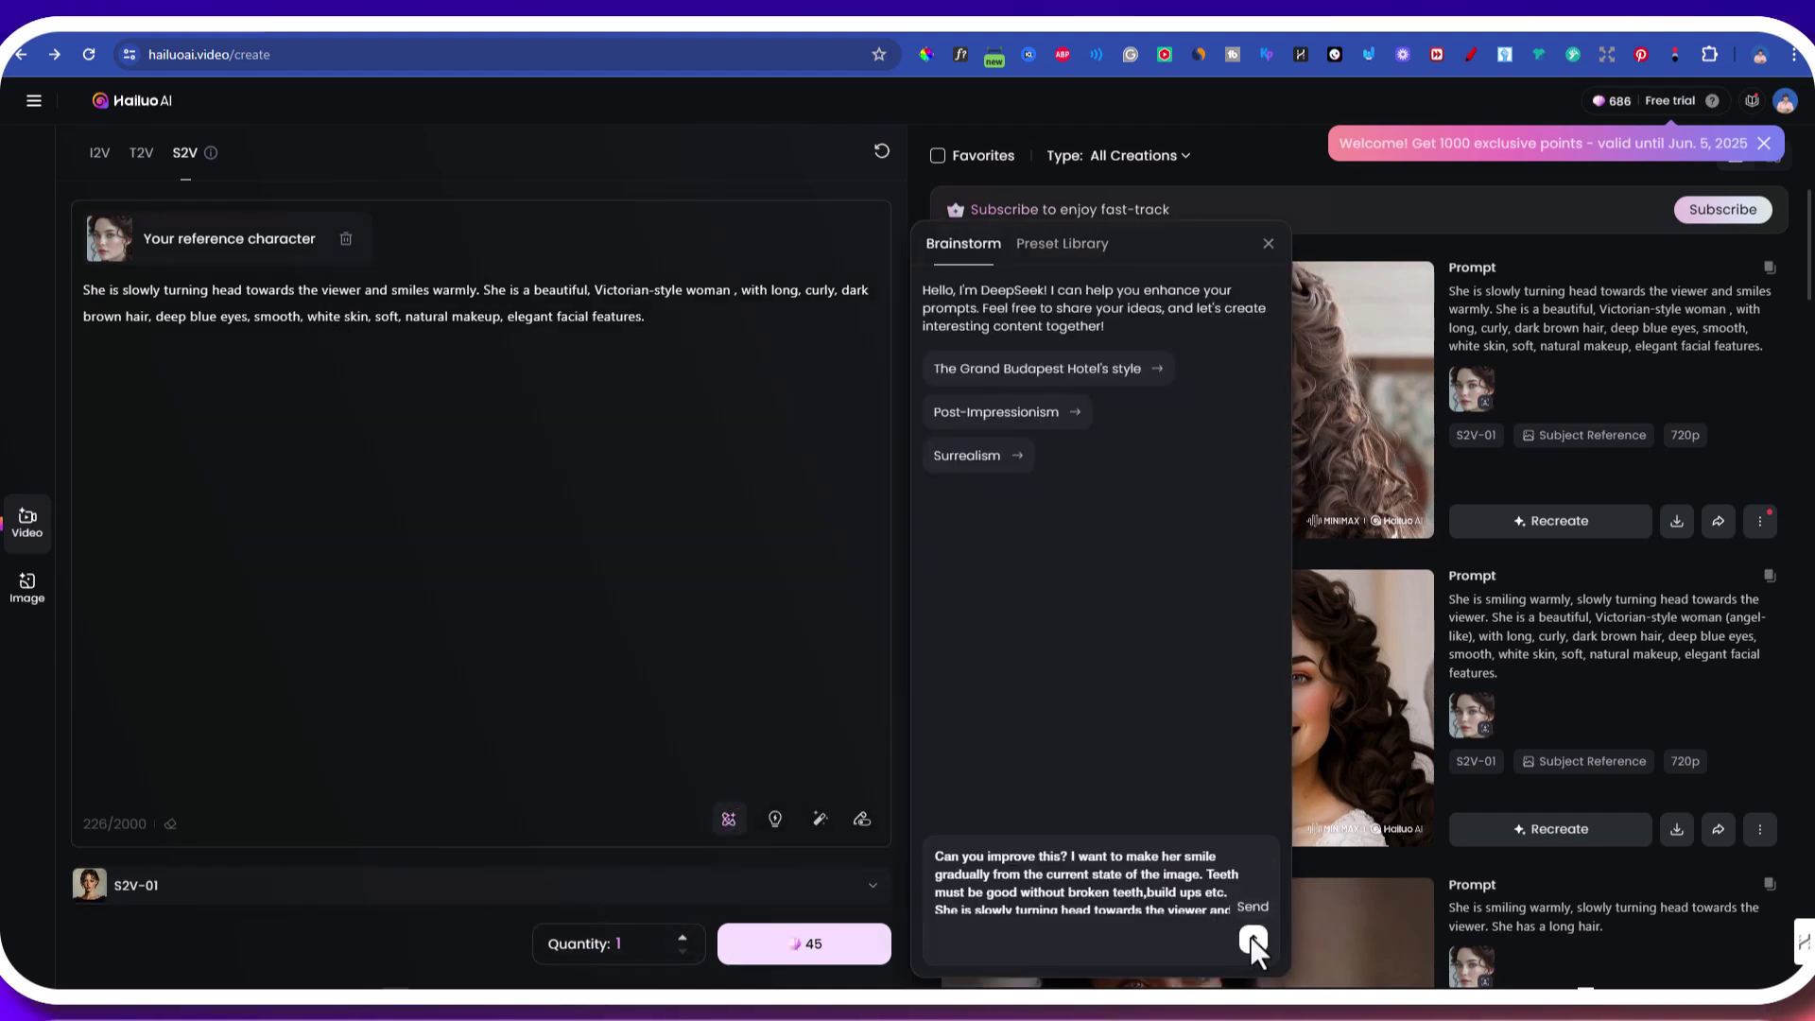
left_click(1252, 938)
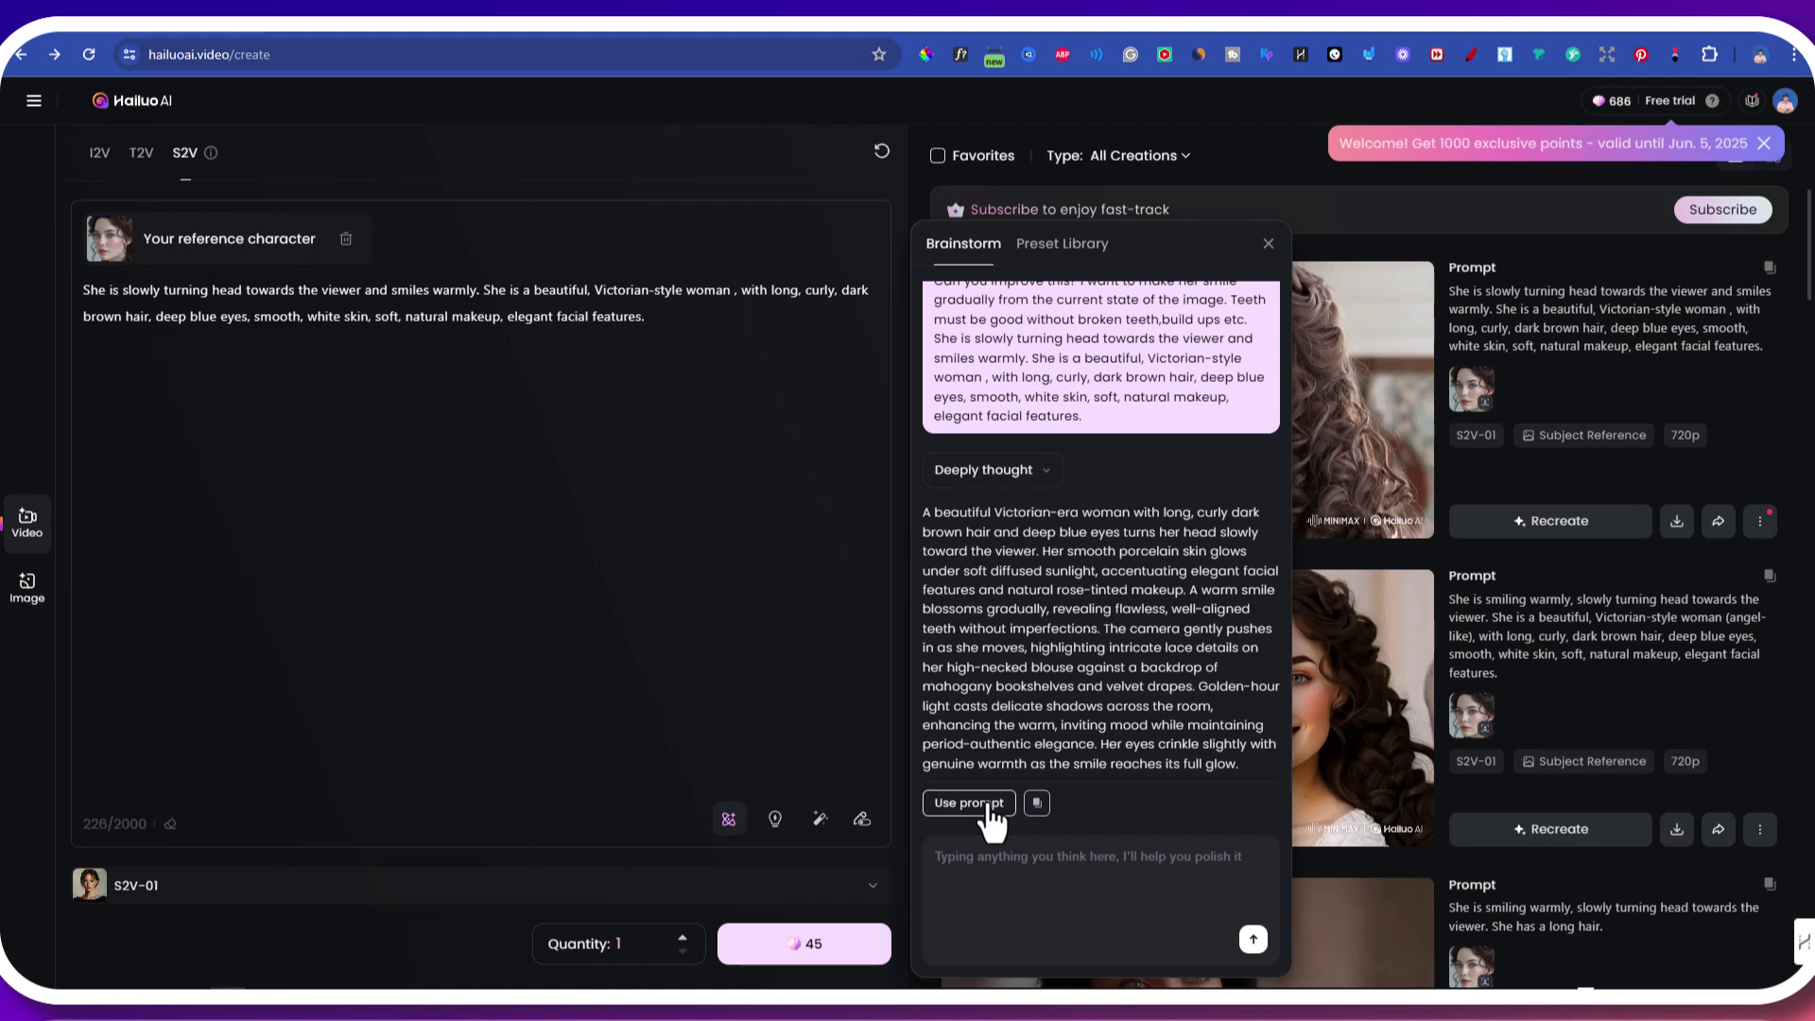
left_click(969, 803)
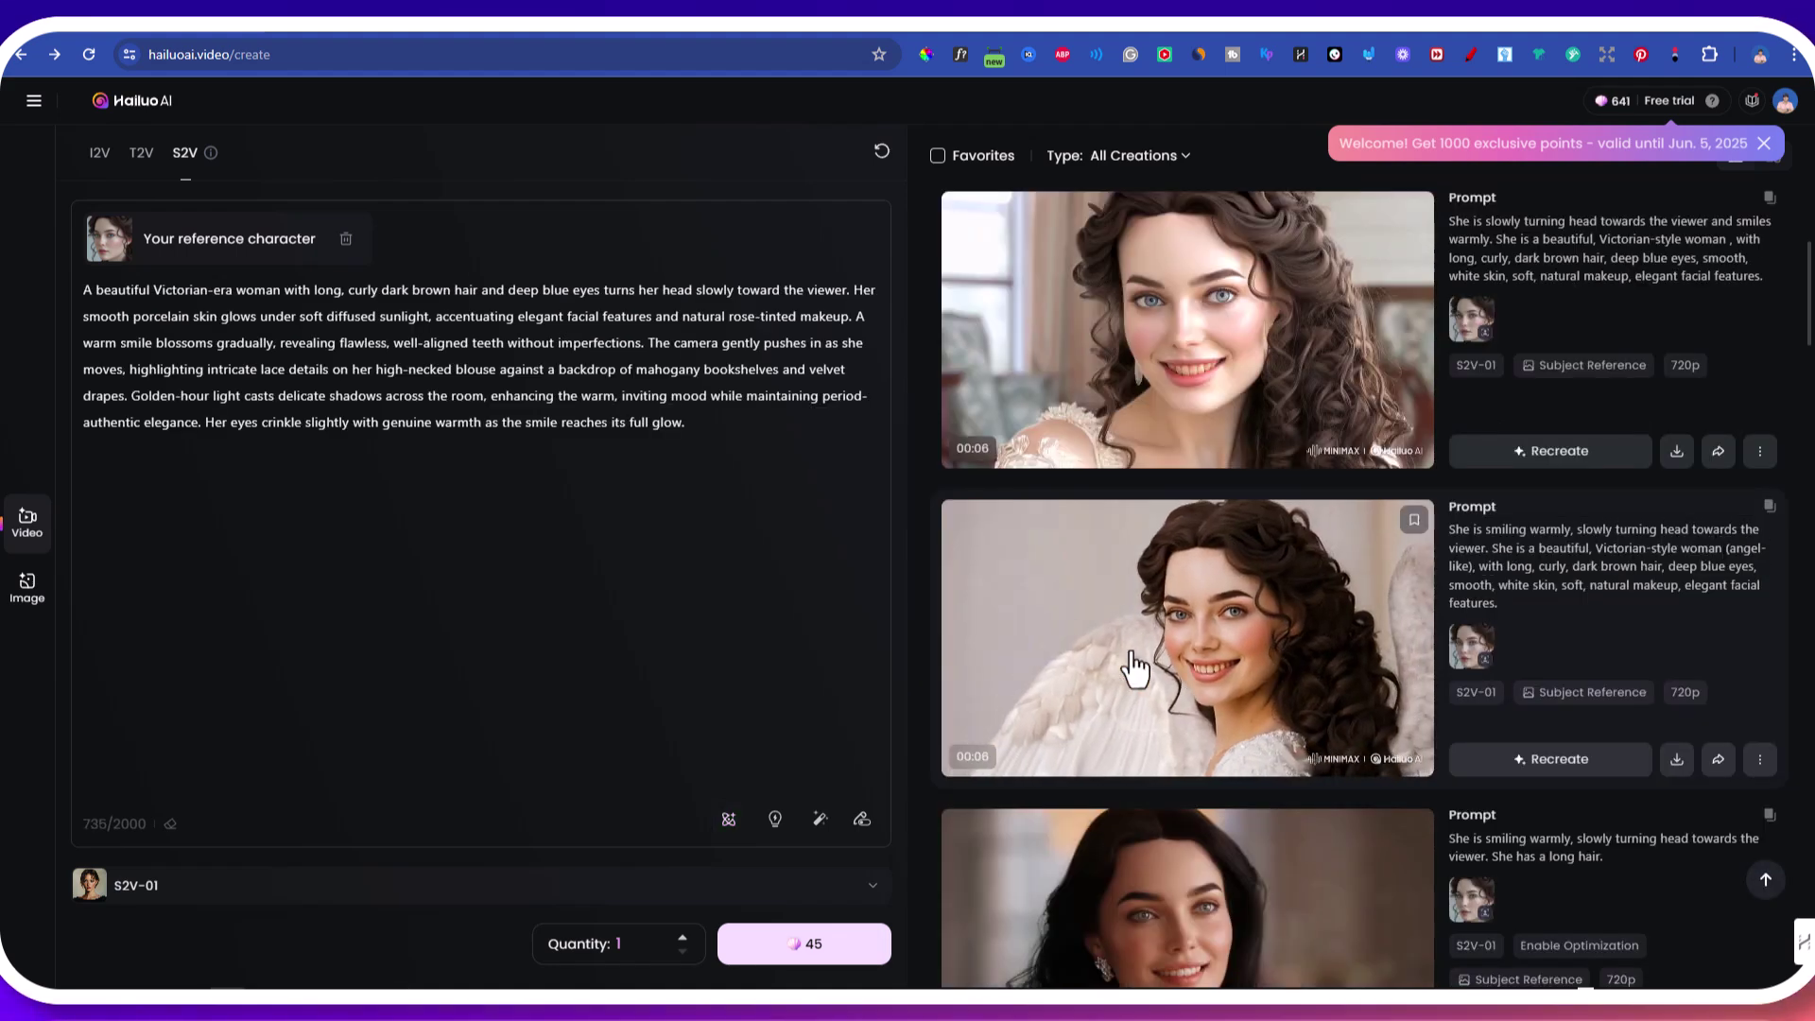
scroll(1265, 689, "up", 3)
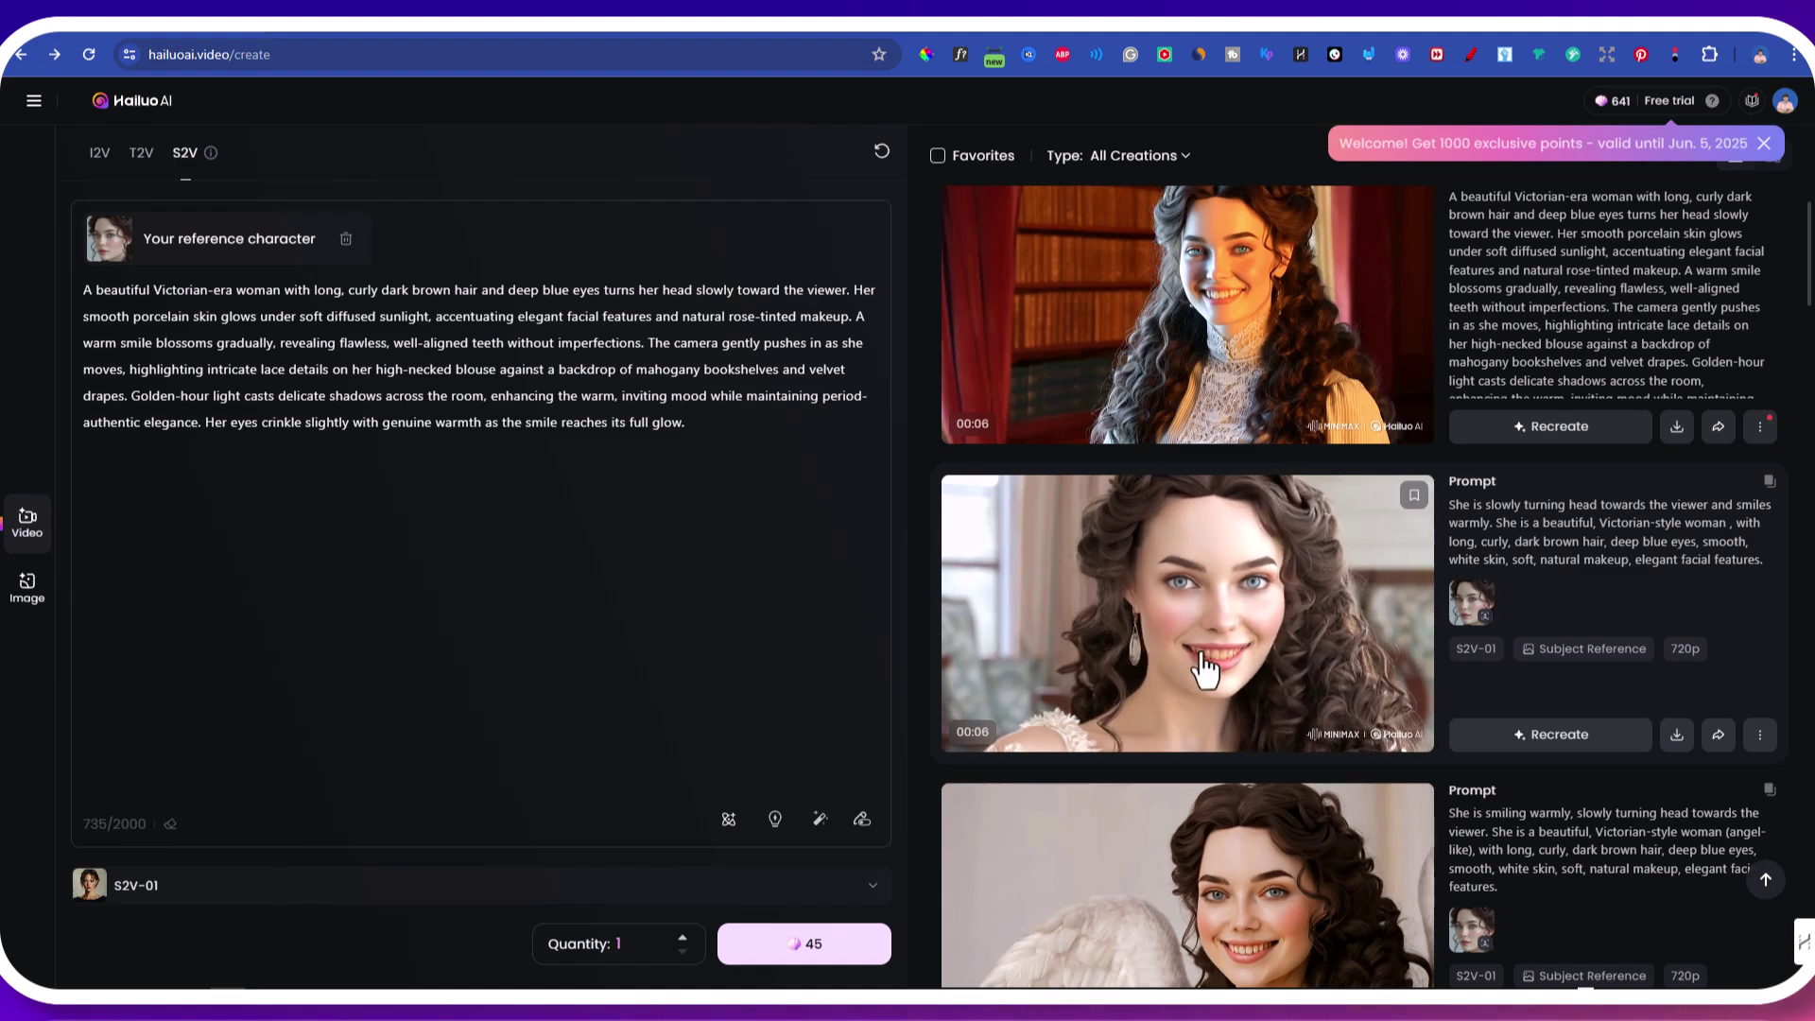
scroll(1066, 652, "up", 1)
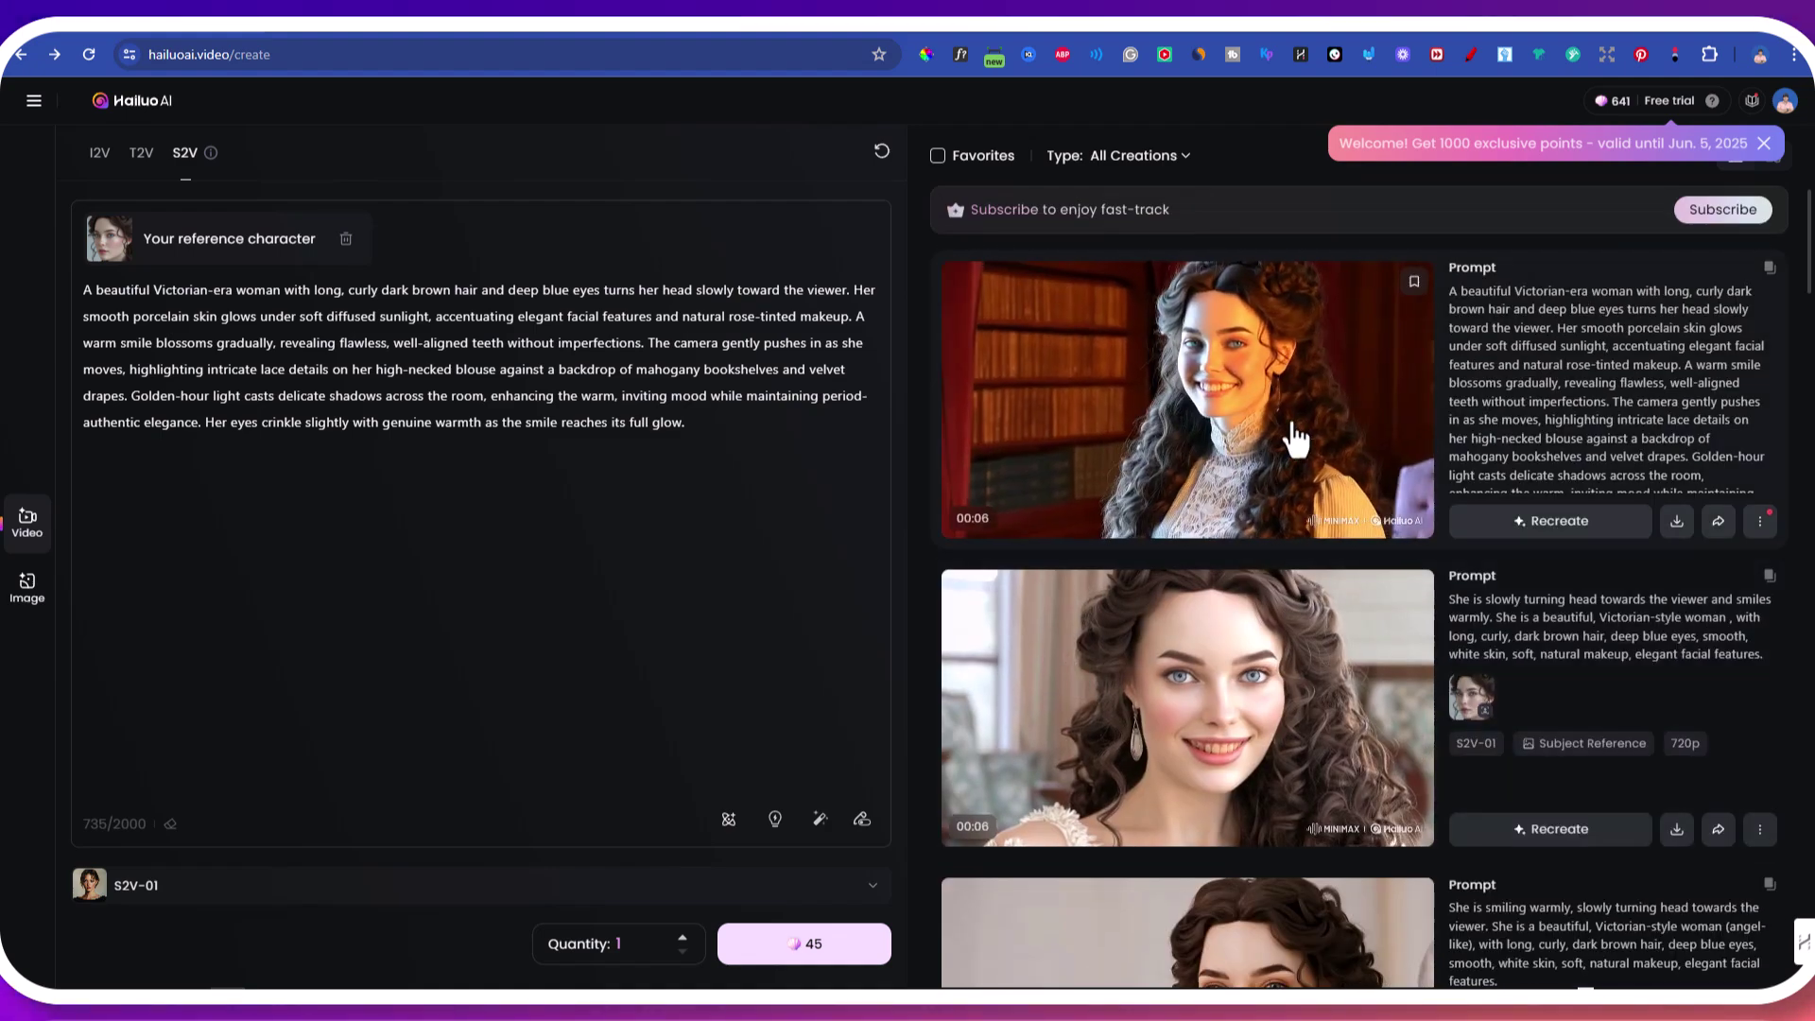
scroll(1250, 444, "down", 8)
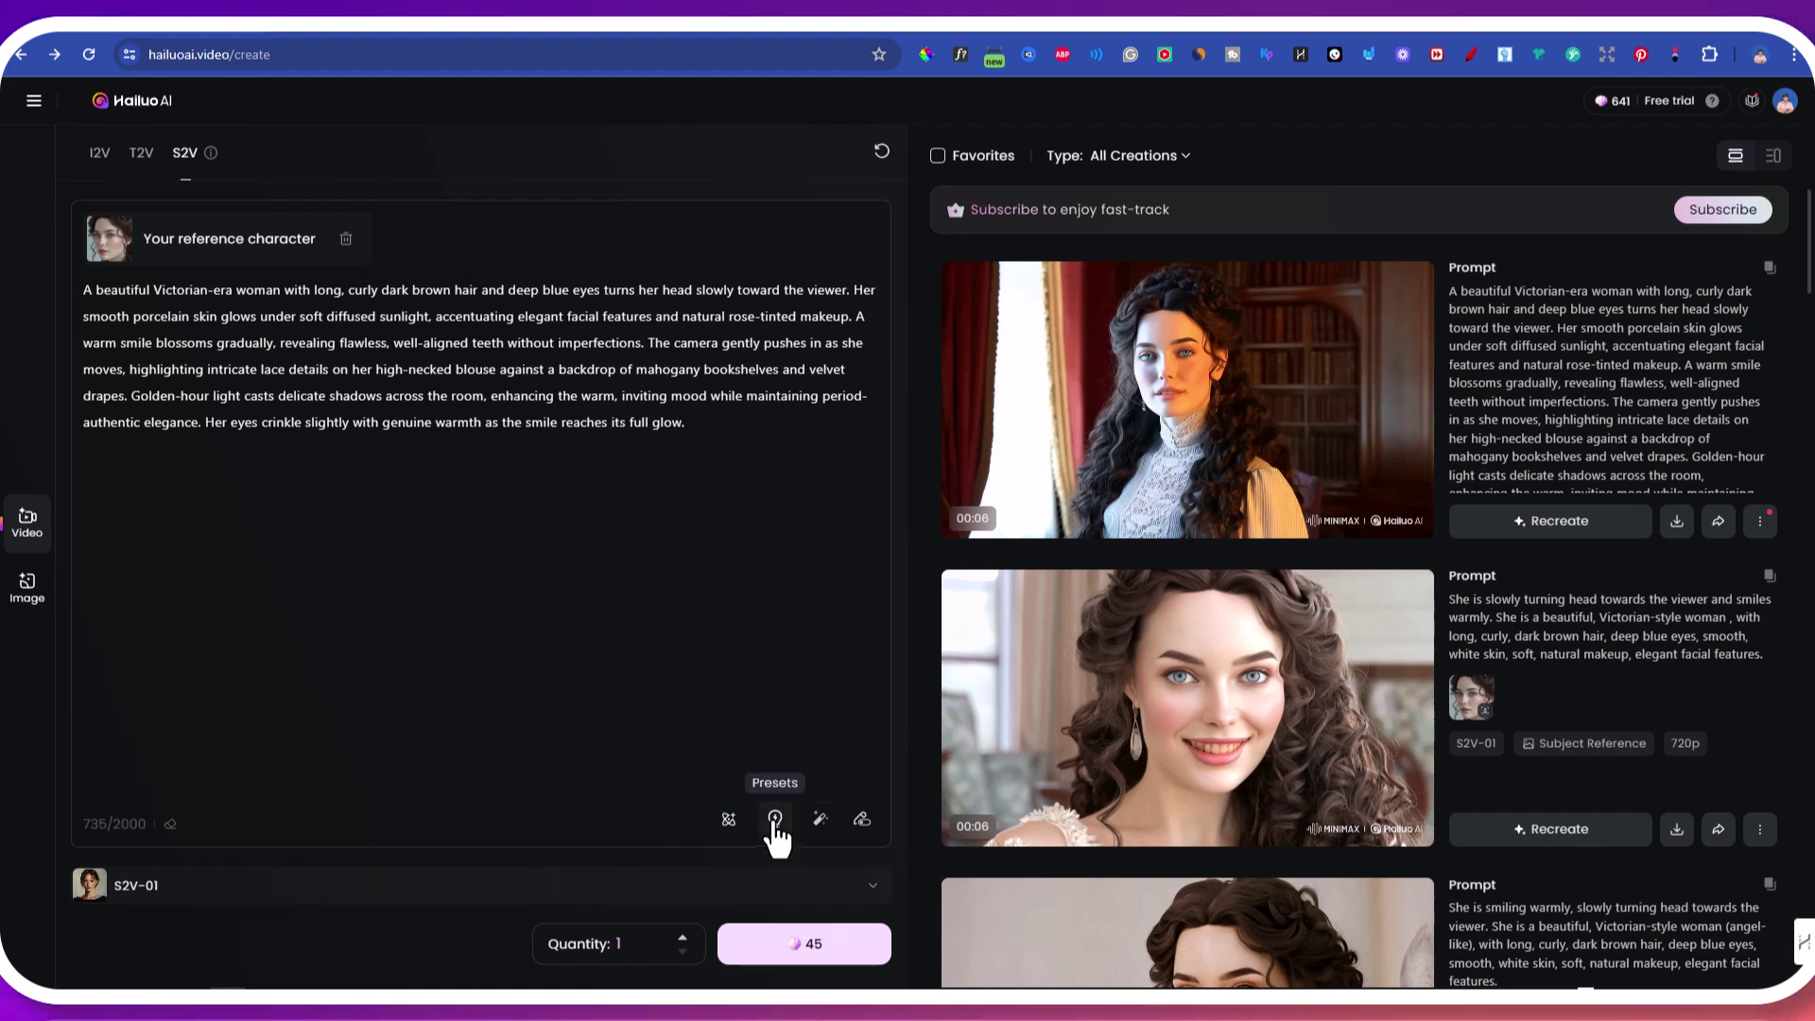
- Browse the public prompt presets available for the reference character video
left_click(775, 819)
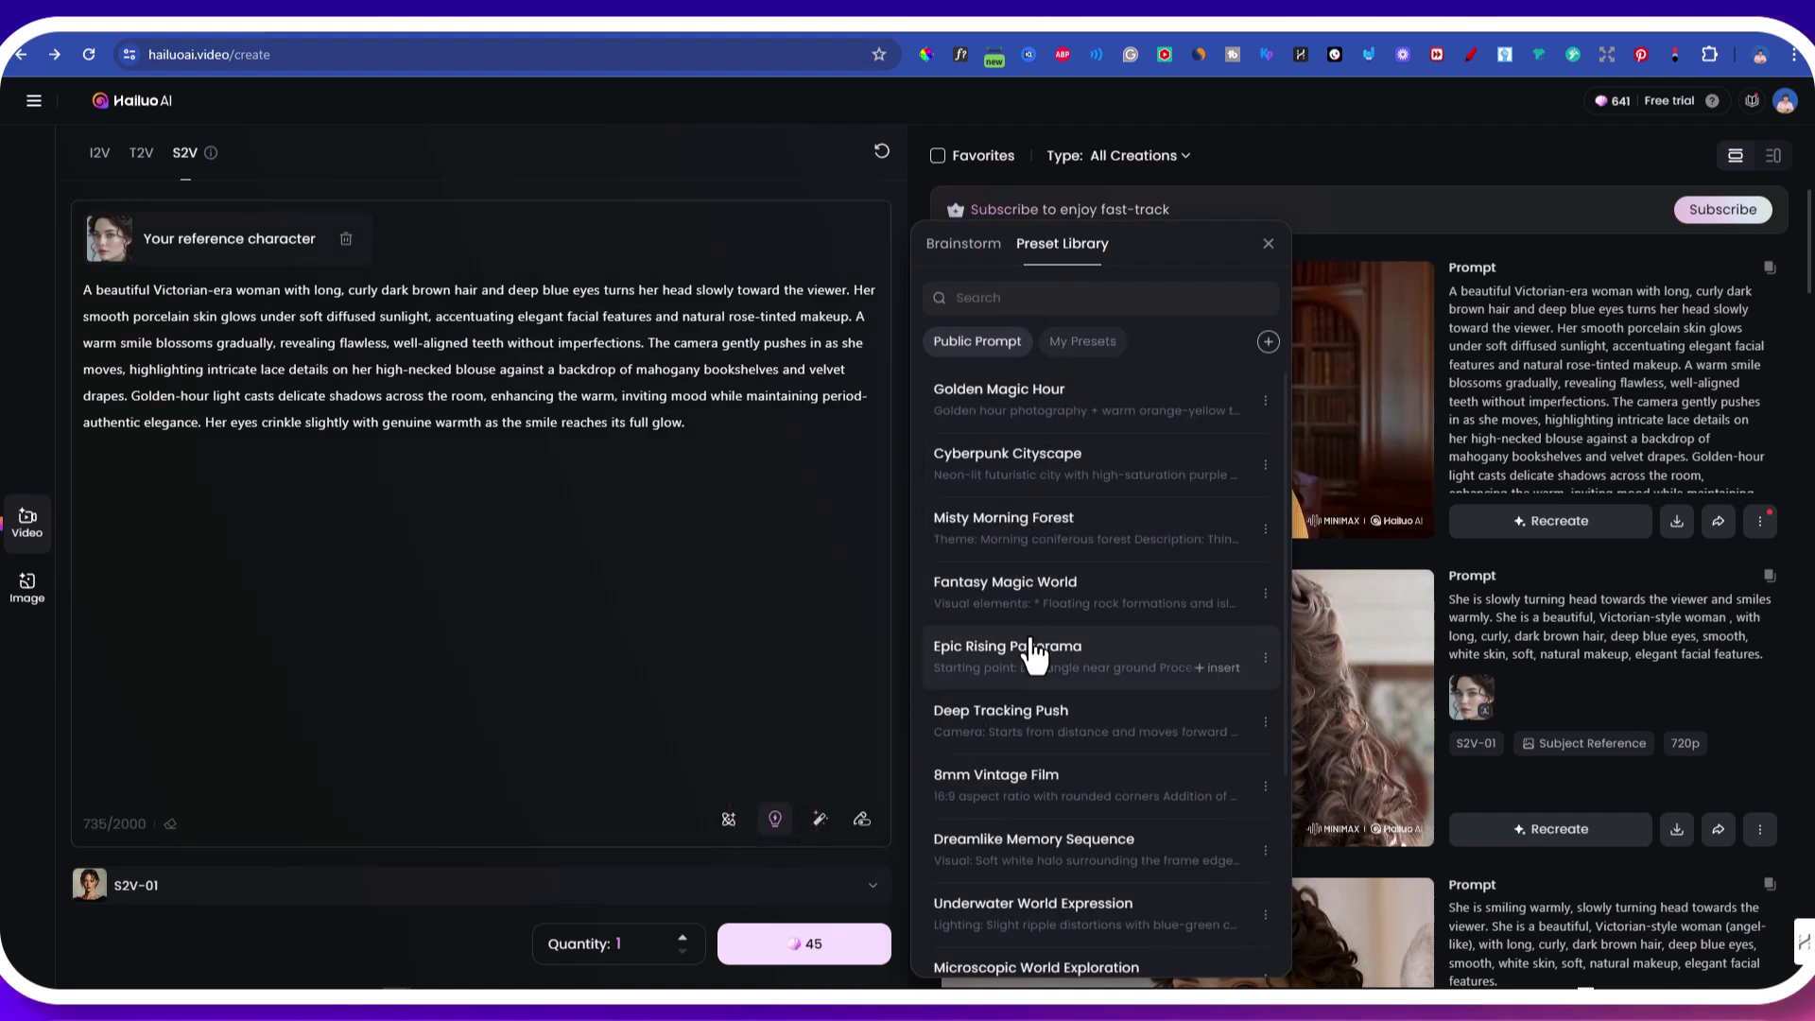
scroll(1031, 699, "down", 1)
scroll(1030, 718, "down", 2)
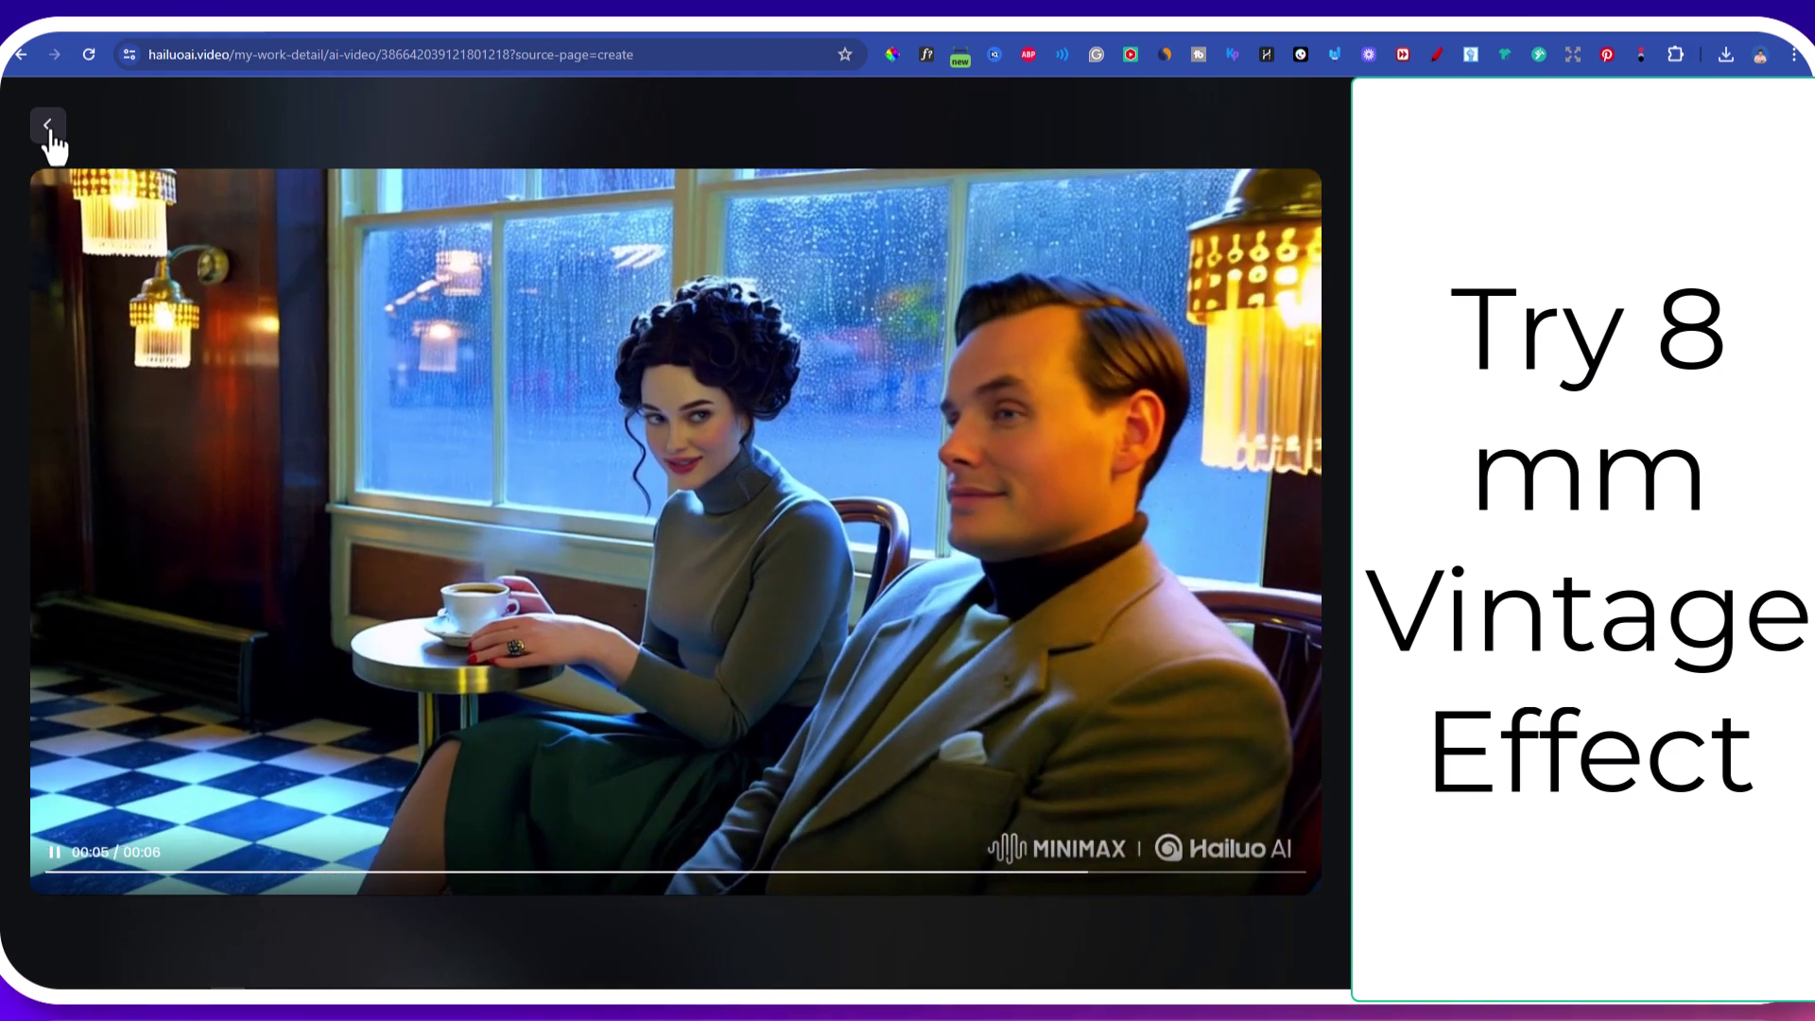
- Leave the café couple video, replace the prompt with the 8mm Vintage Film preset, and generate a video of the reference character
left_click(51, 130)
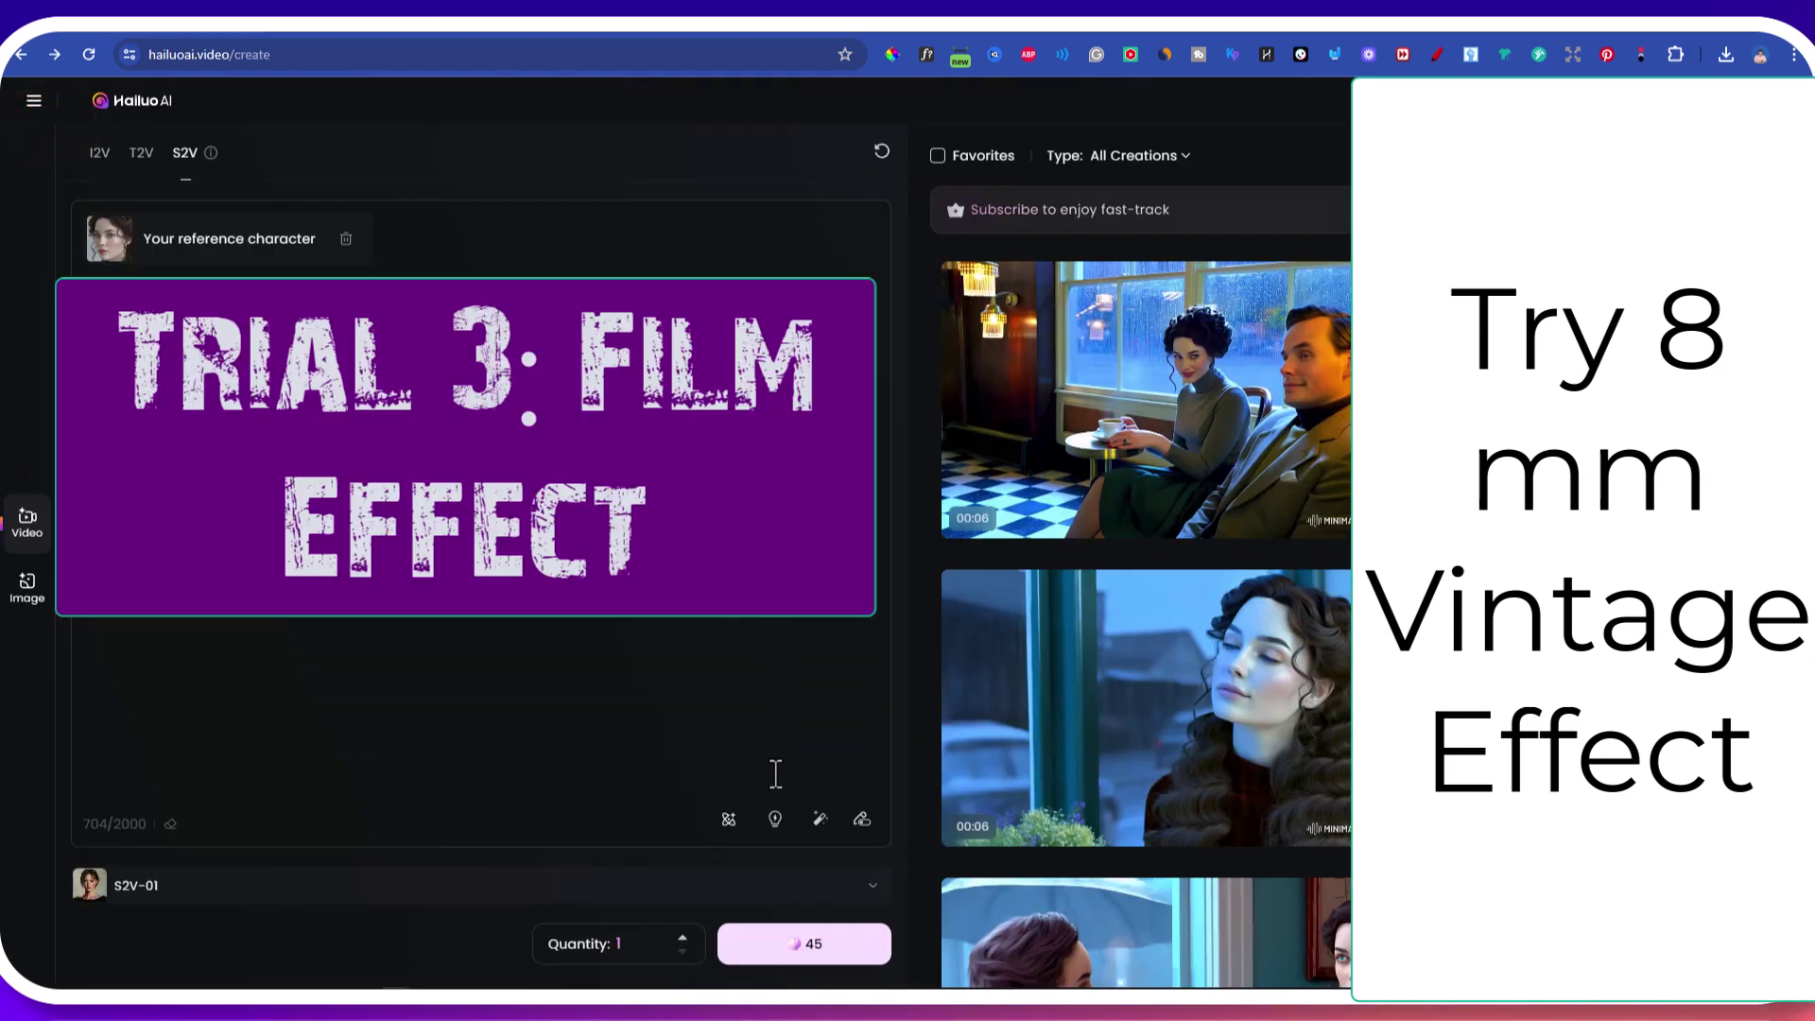
left_click(774, 822)
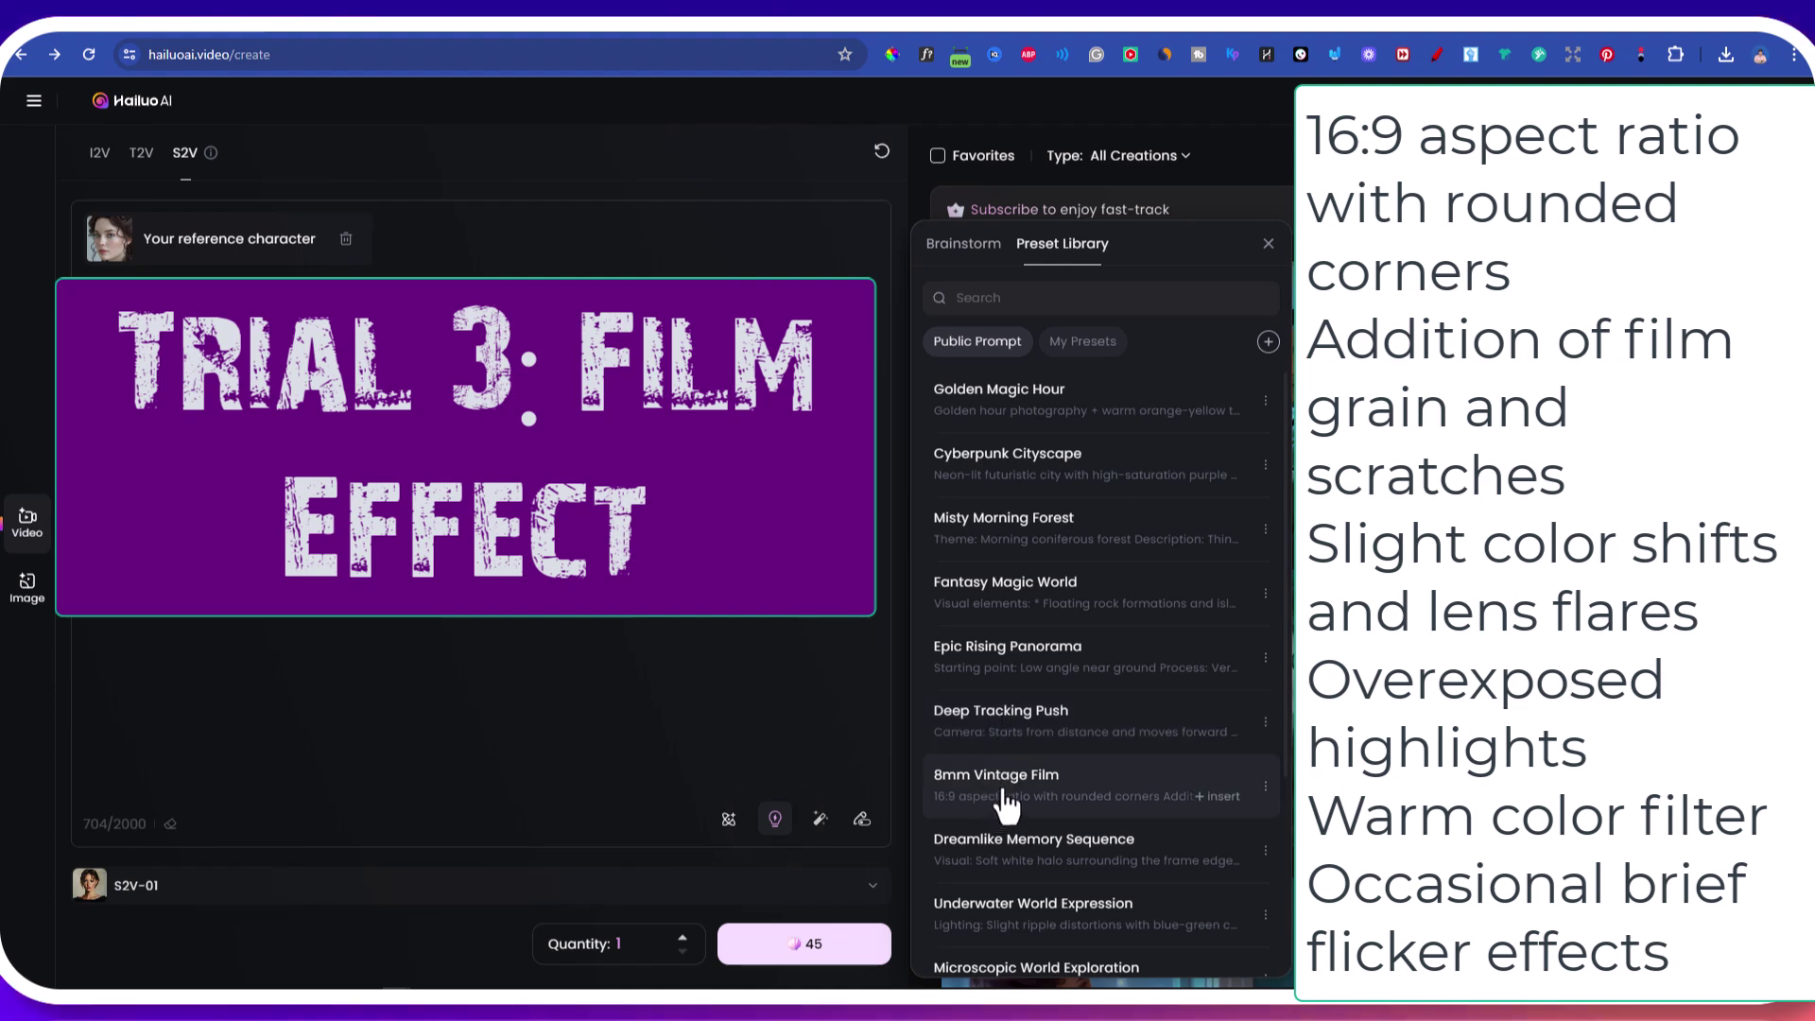
left_click(1002, 802)
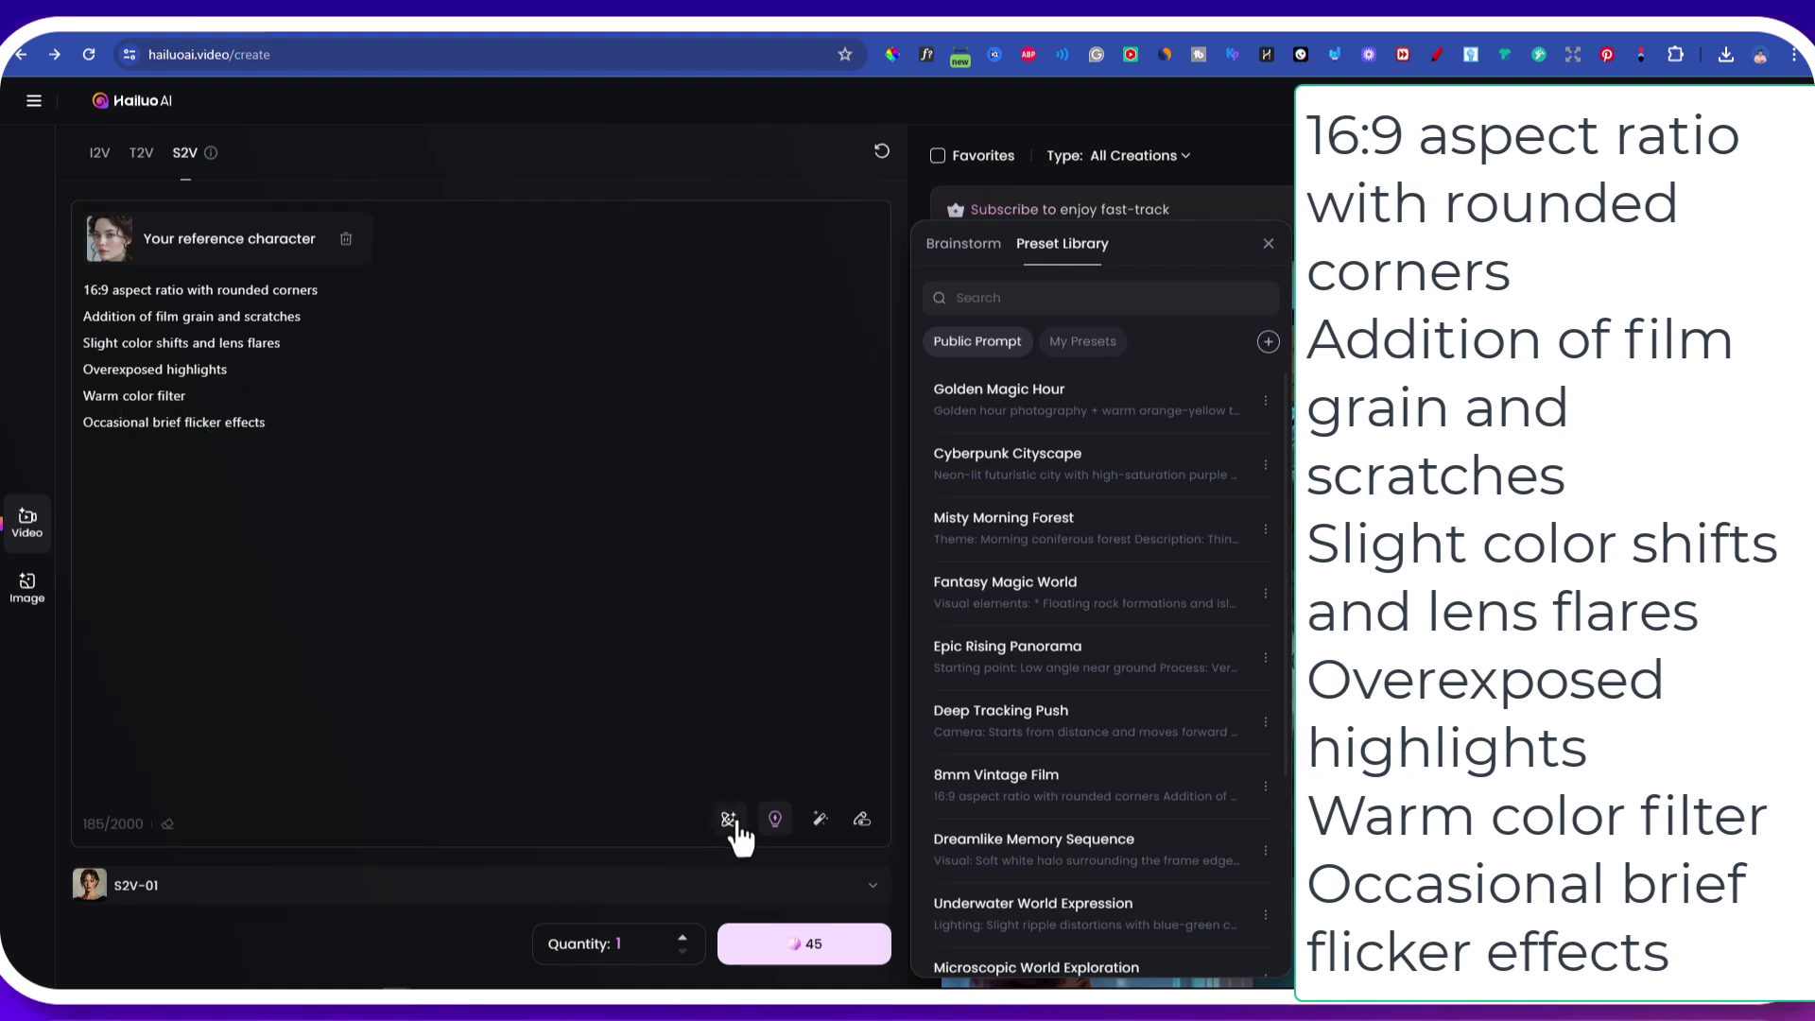
left_click(820, 943)
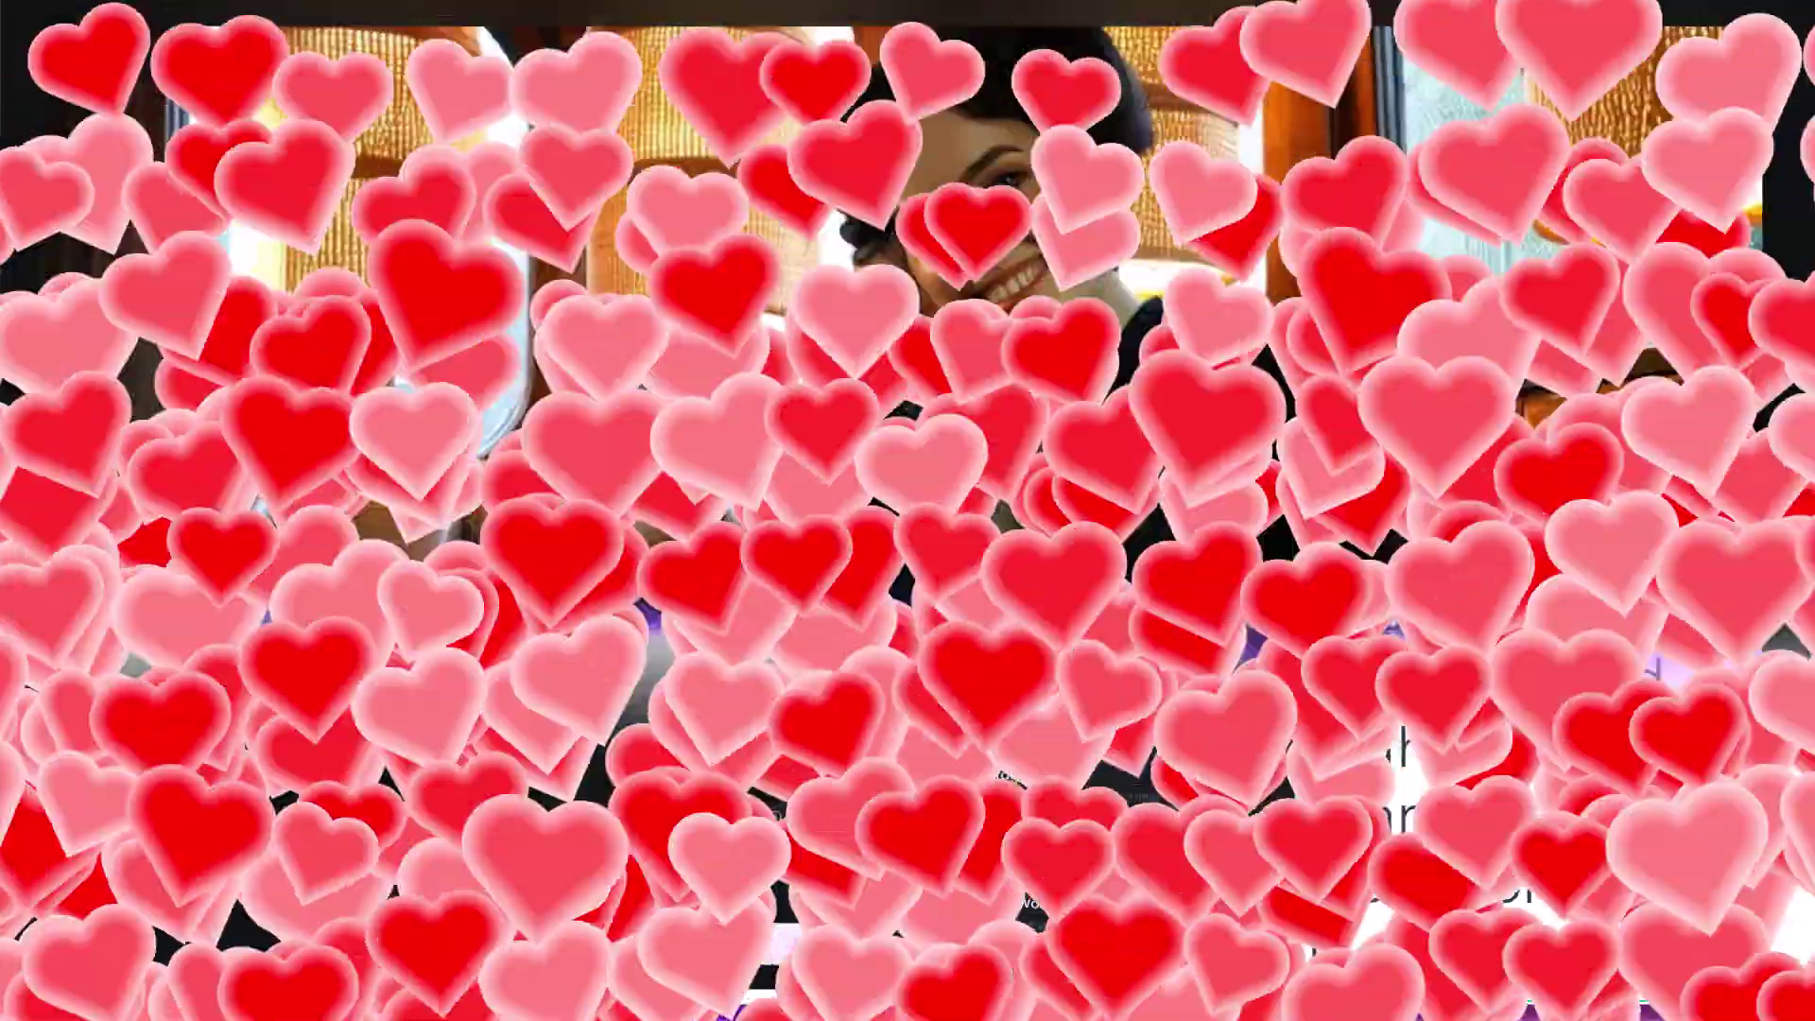